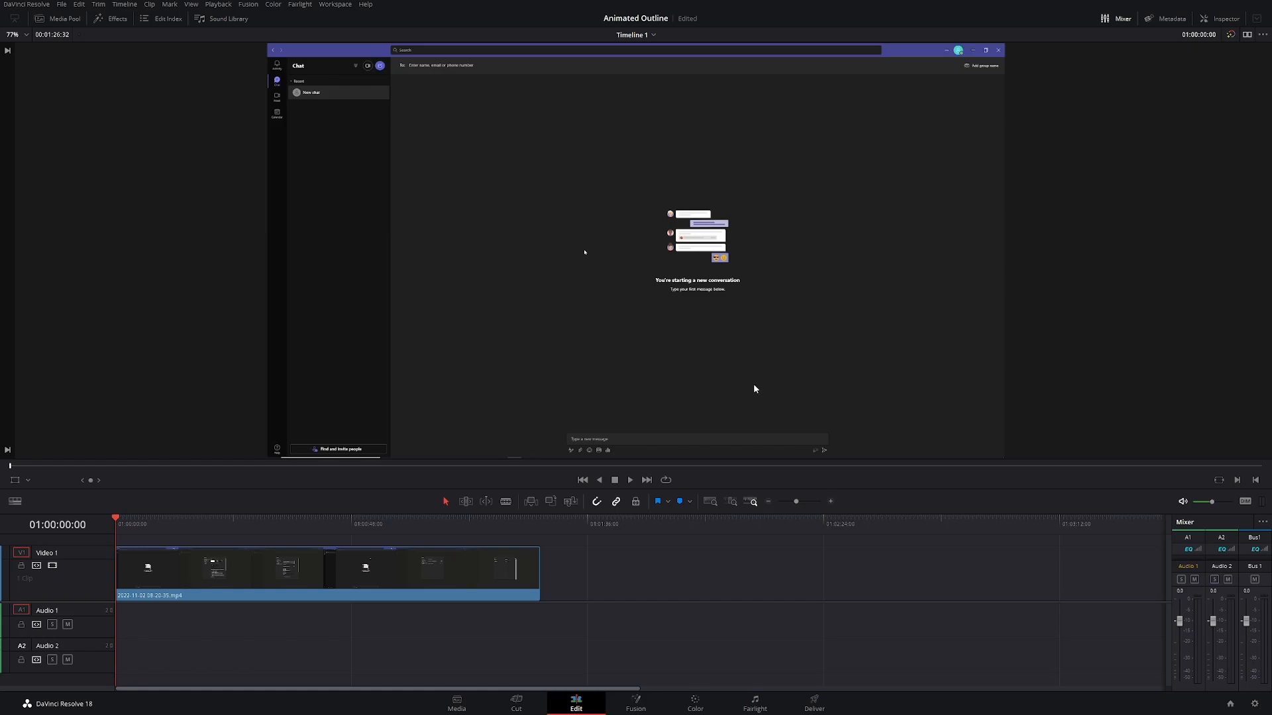
Step: Open the timeline's screen-recording clip on the Fusion page and save the project
click(484, 572)
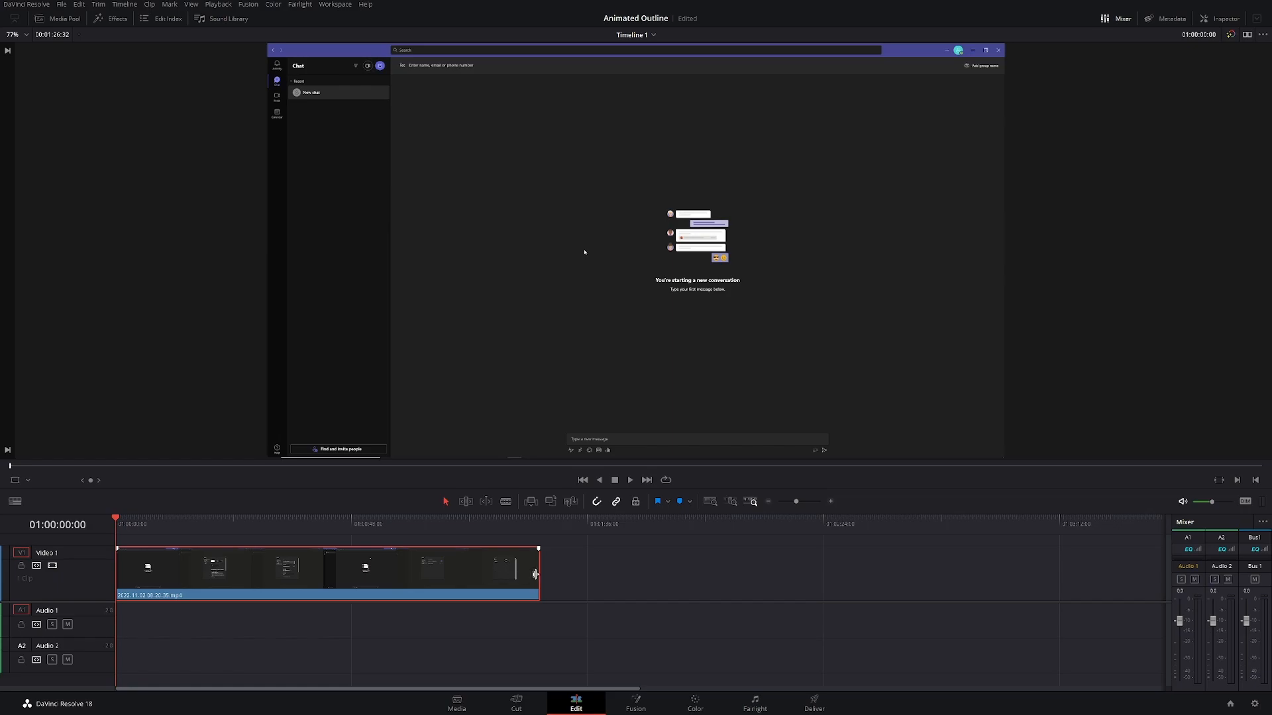
click(651, 708)
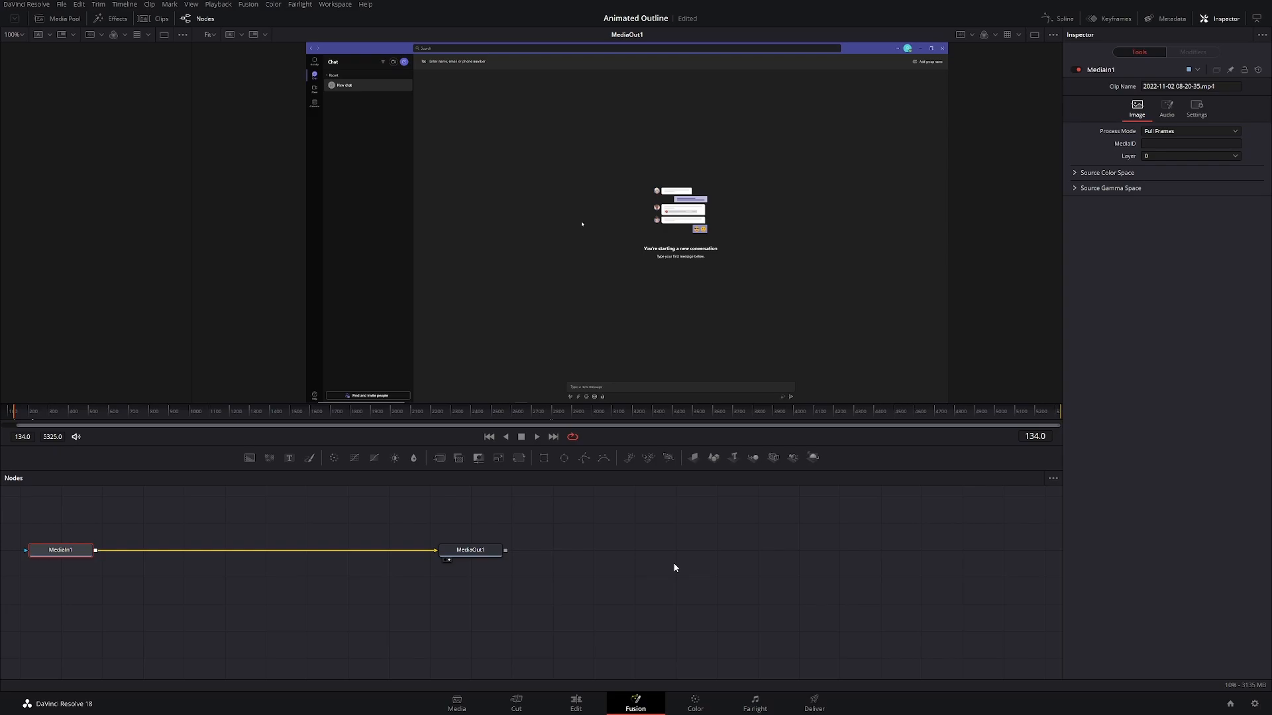
key(ctrl+s)
drag(13, 509, 591, 611)
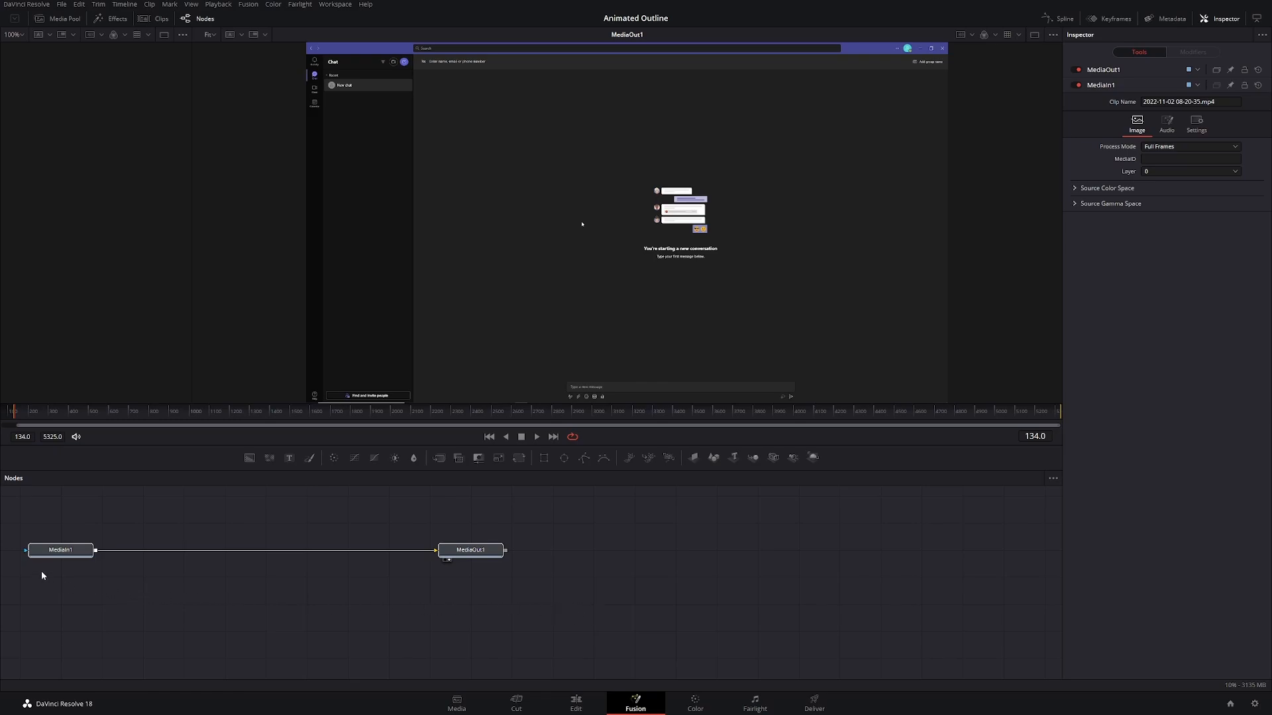
click(41, 554)
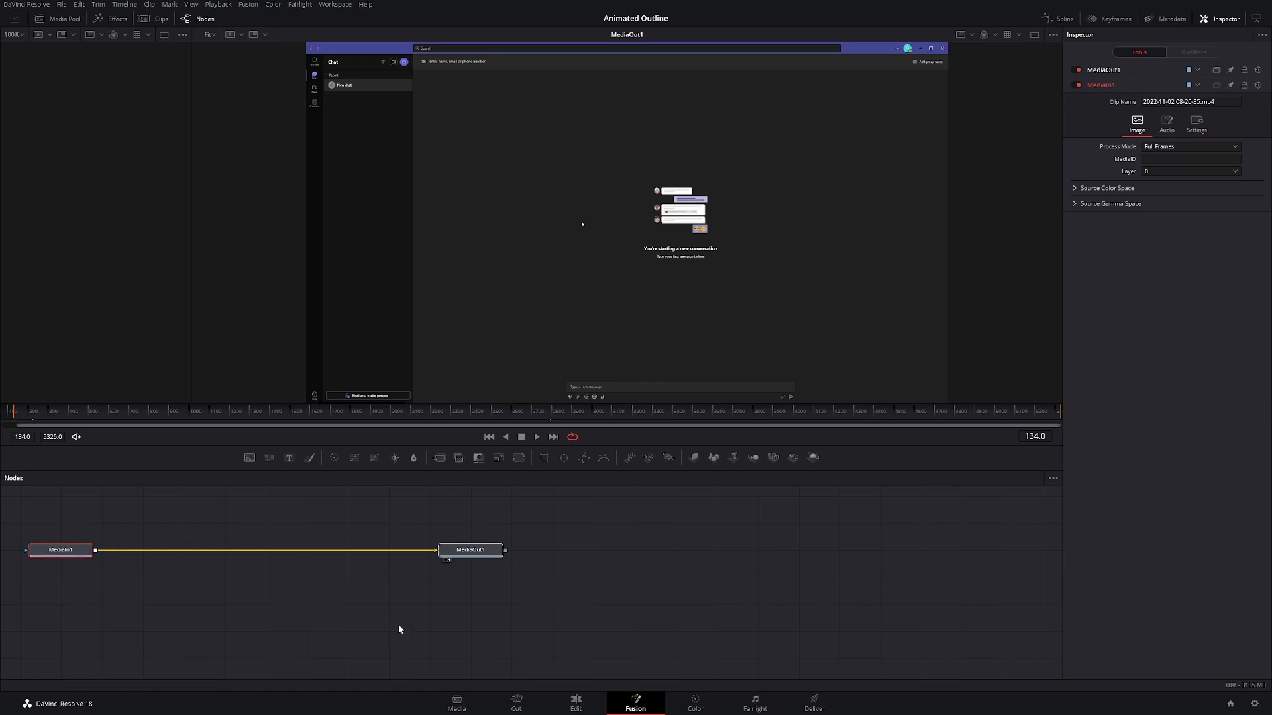
click(445, 552)
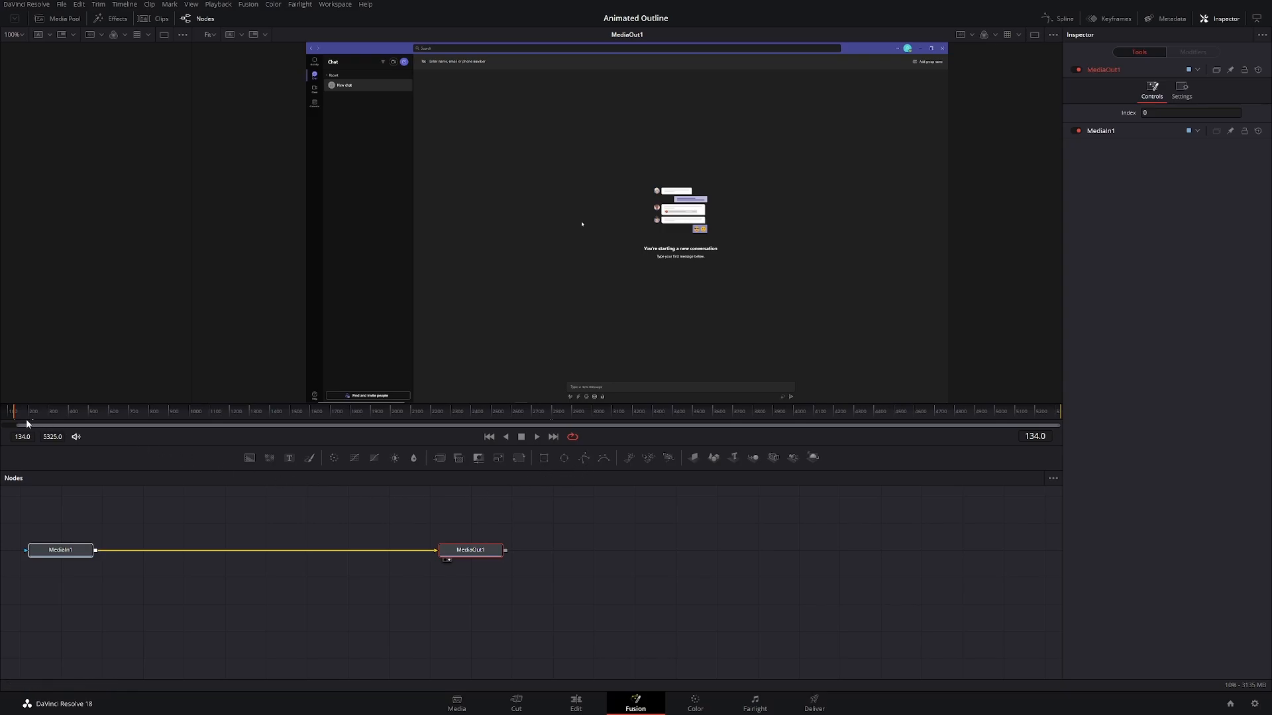
Step: Move the playhead to frame 1139, where the three-dot menu of the recorded chat window is open
drag(17, 422, 257, 418)
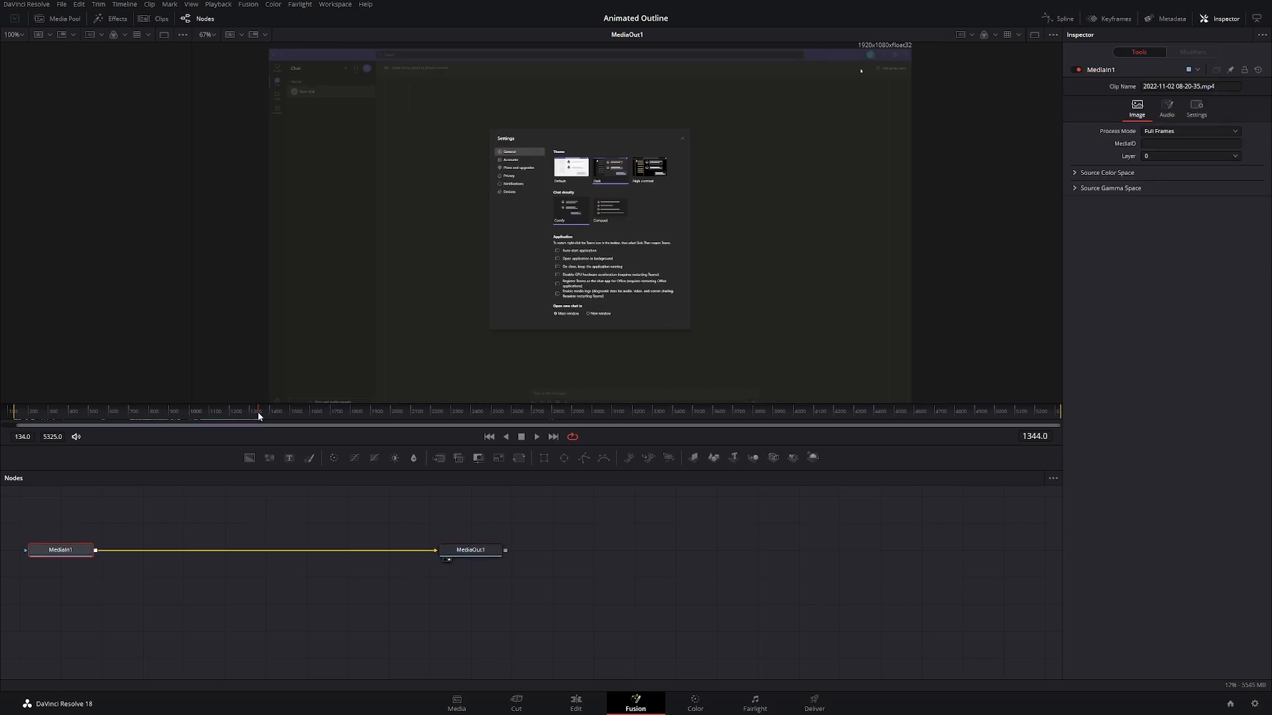
drag(257, 412, 218, 416)
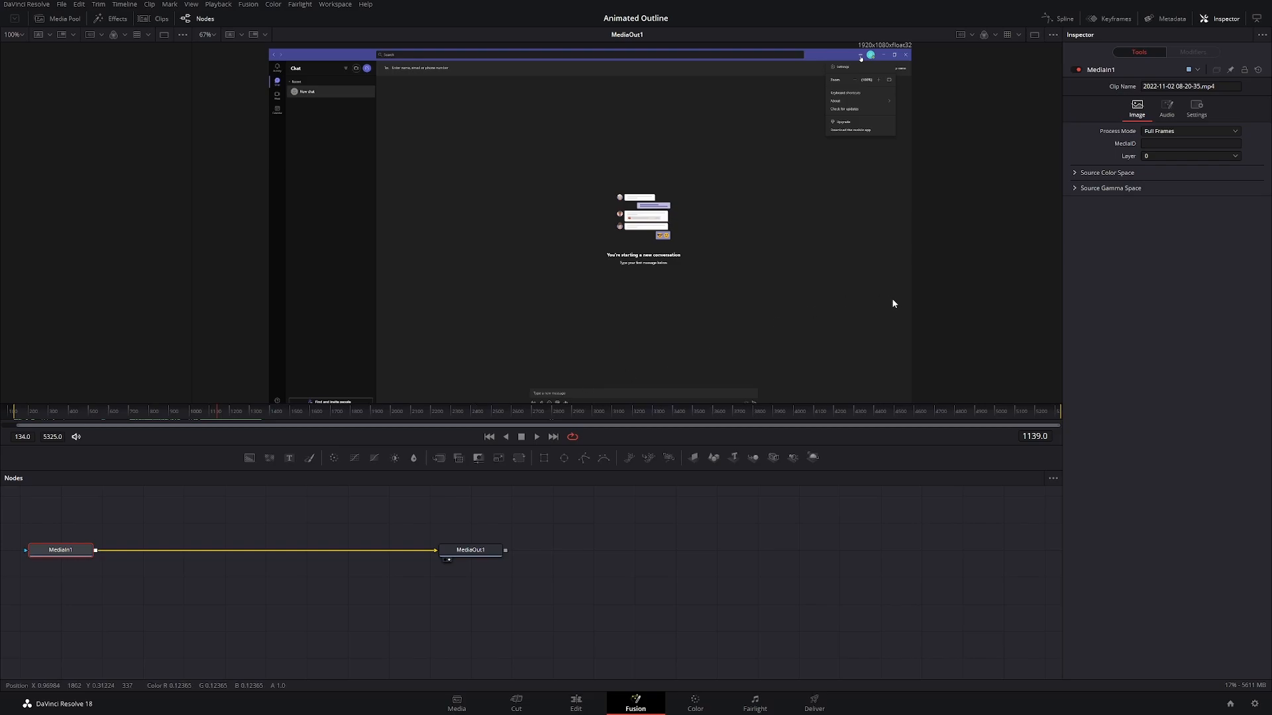
scroll(846, 205, up, 4)
drag(880, 147, 689, 377)
drag(796, 129, 709, 349)
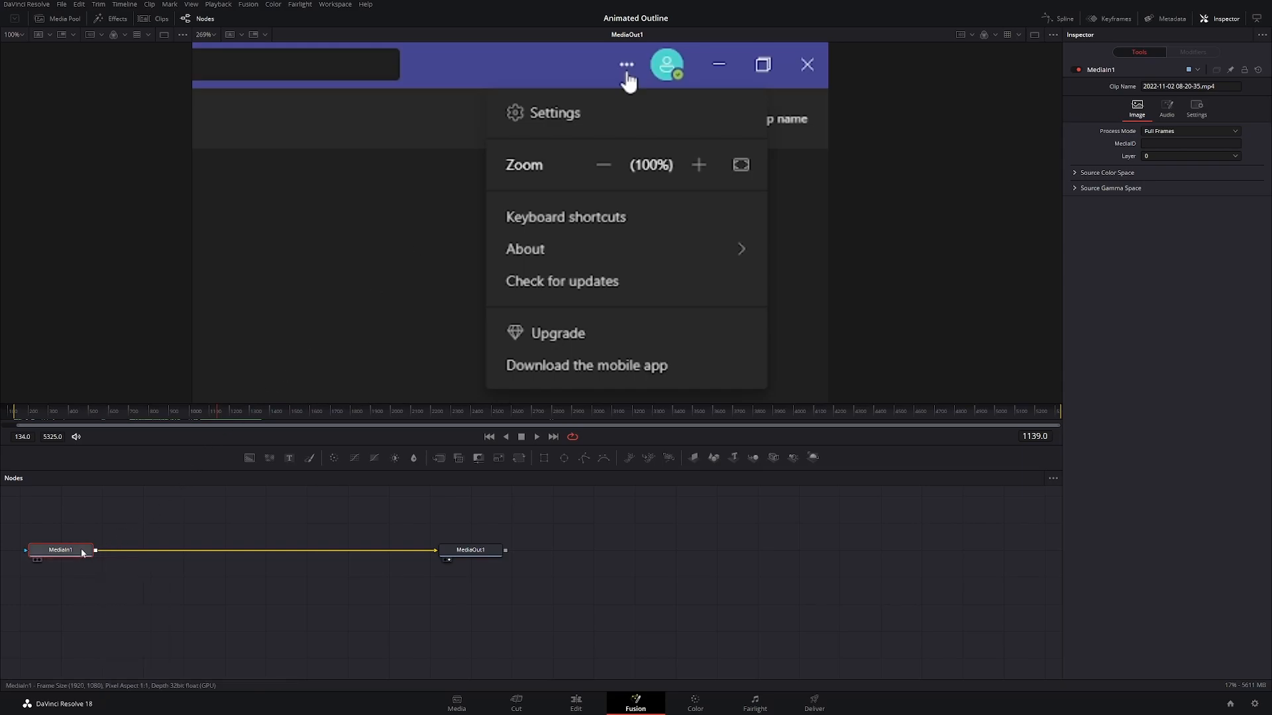
Step: Add a Background node merged over the clip, with the Merge node in line with MediaIn1 and the Background directly beneath it
click(250, 463)
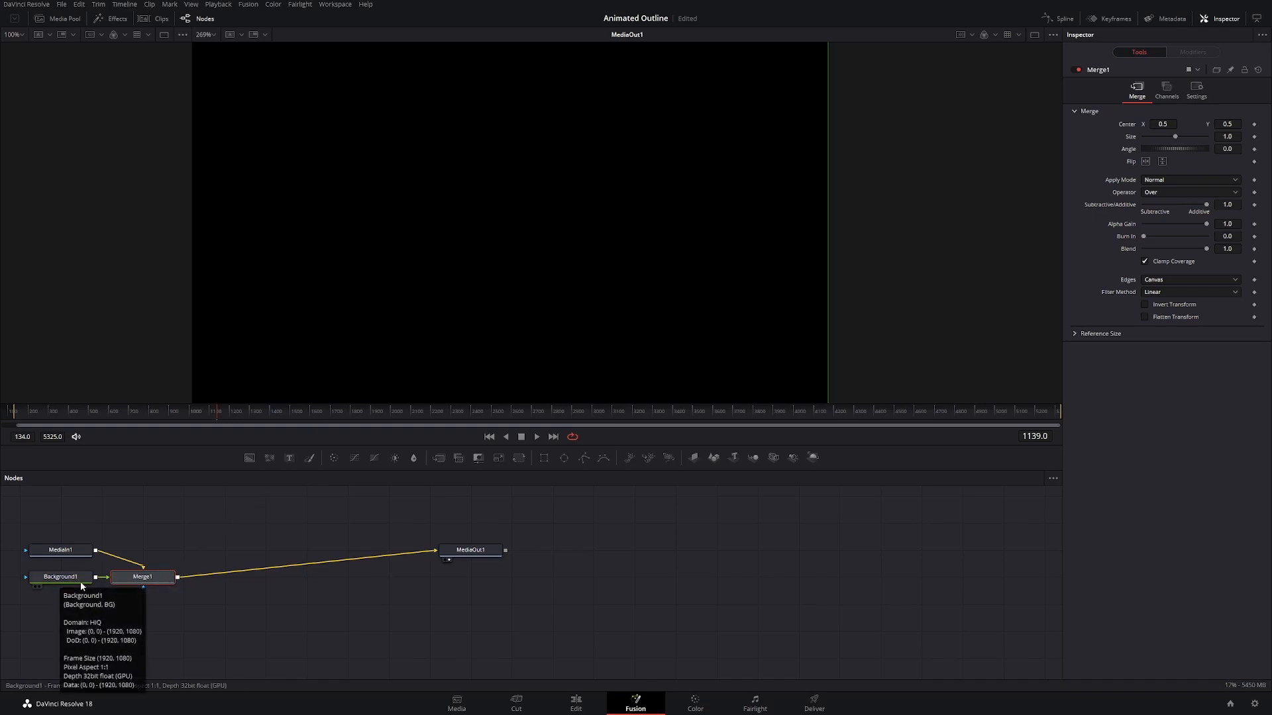
drag(160, 581, 172, 551)
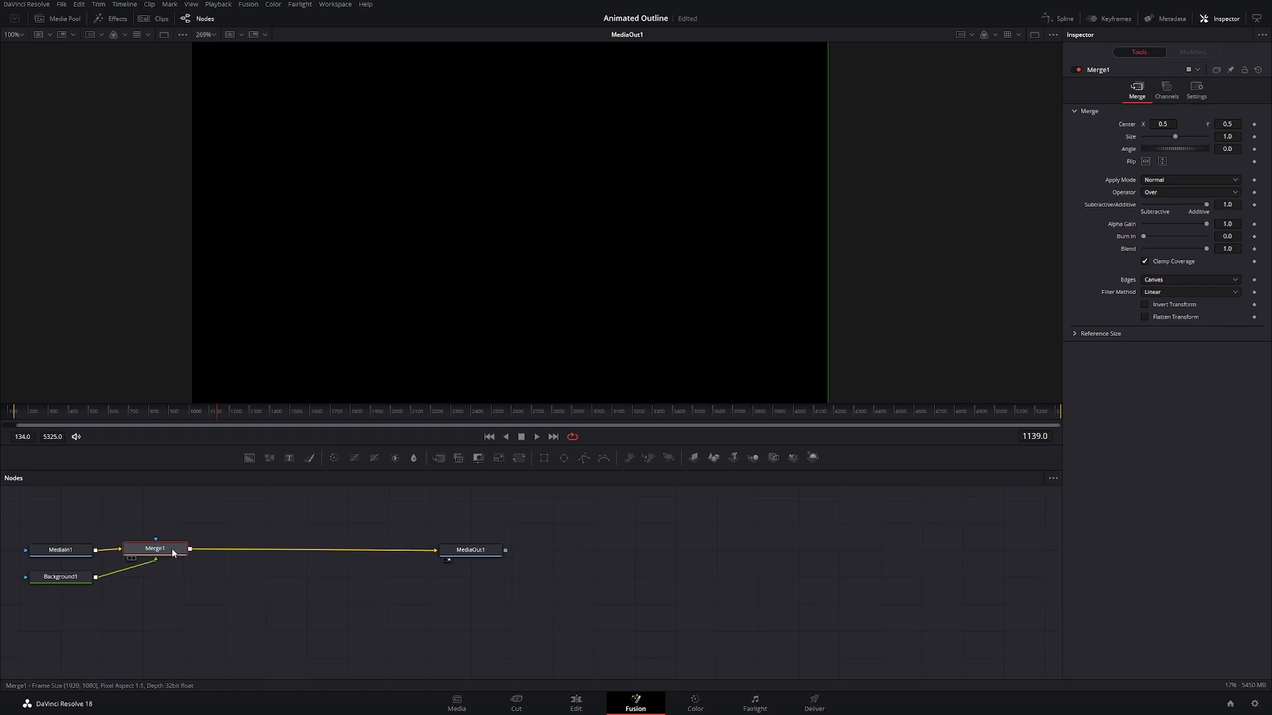
drag(69, 582, 165, 581)
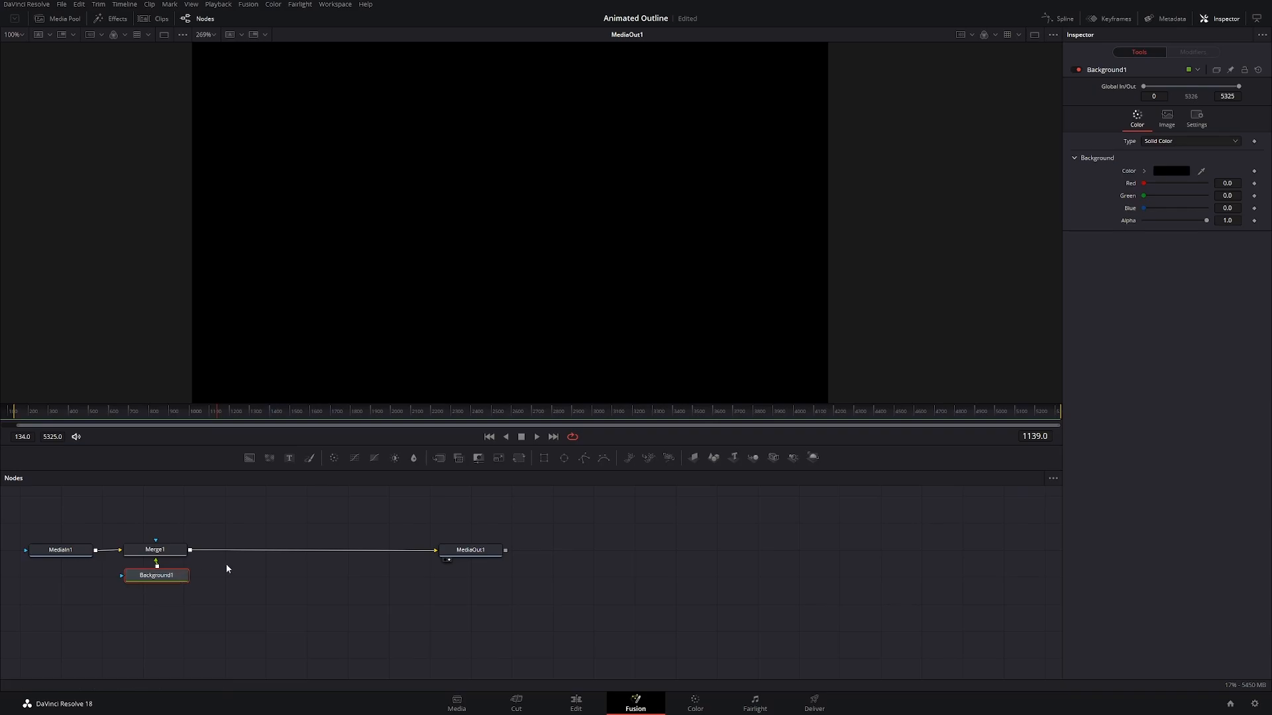
Step: Add a Rectangle mask to the Background node, turn off its Solid option and save the project
click(545, 463)
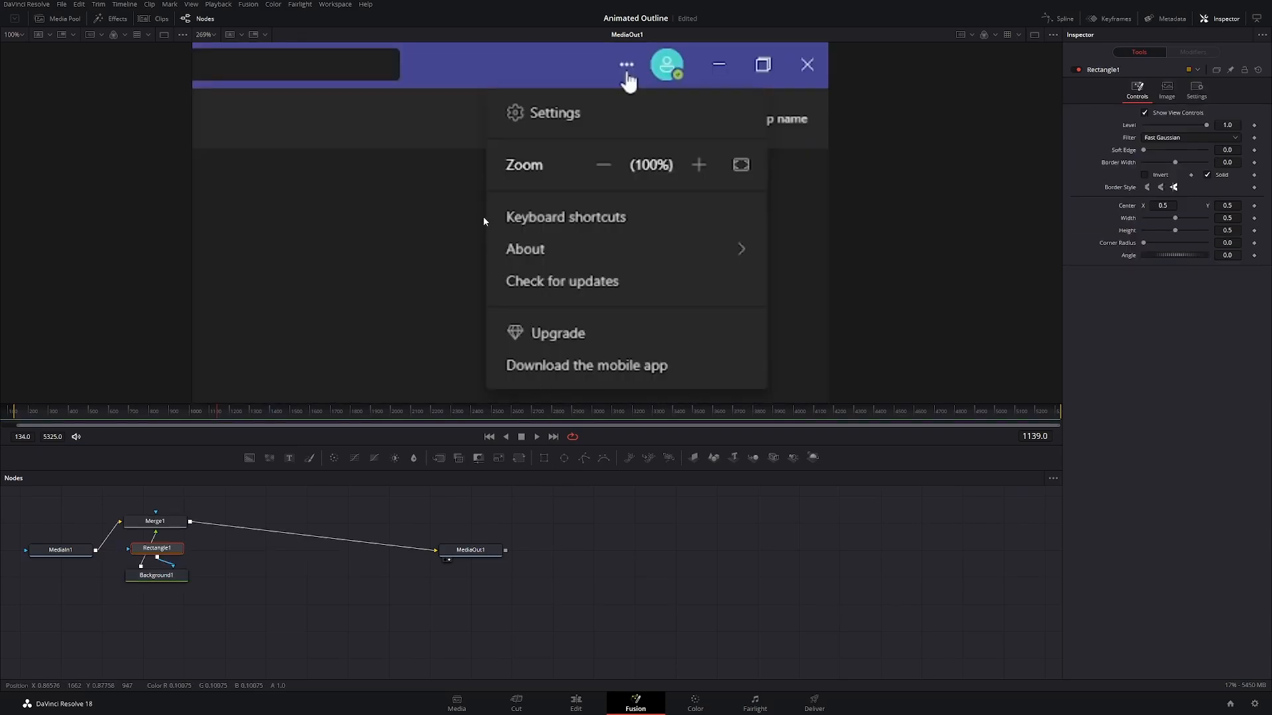
scroll(483, 216, down, 6)
drag(423, 321, 772, 204)
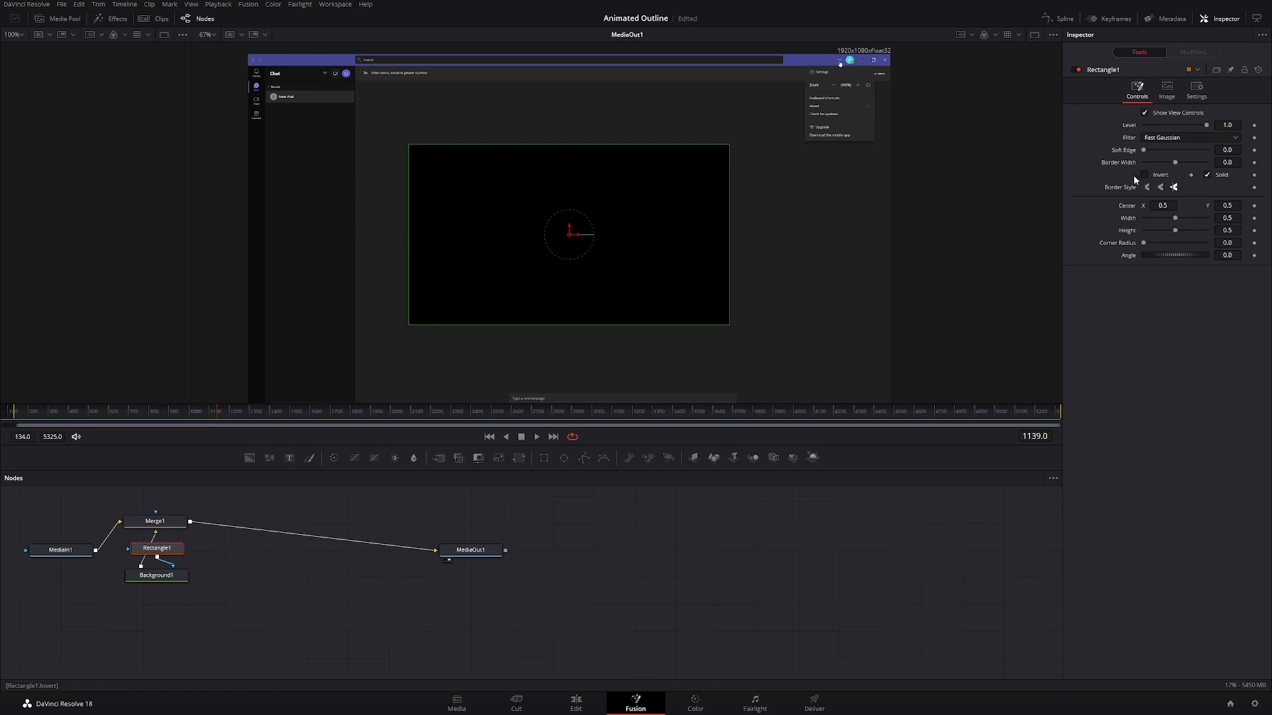
click(1208, 175)
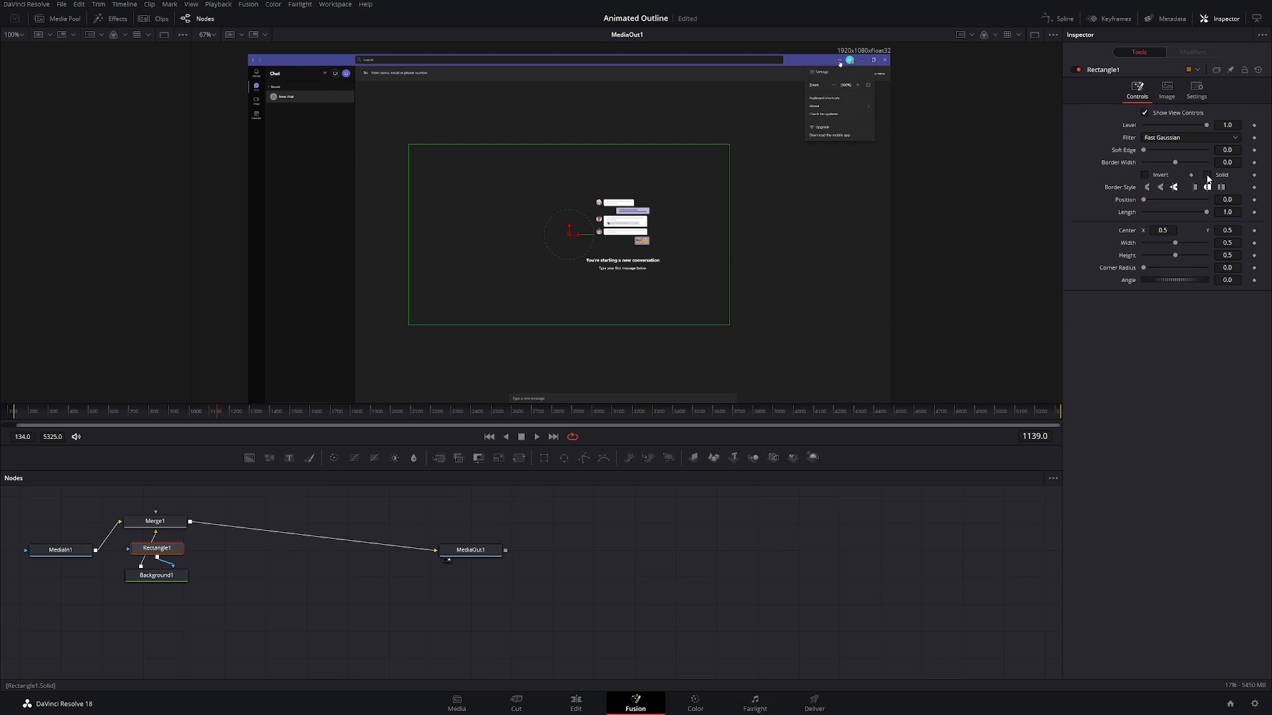
key(ctrl+s)
Step: Set the Background node's solid color to white
click(172, 577)
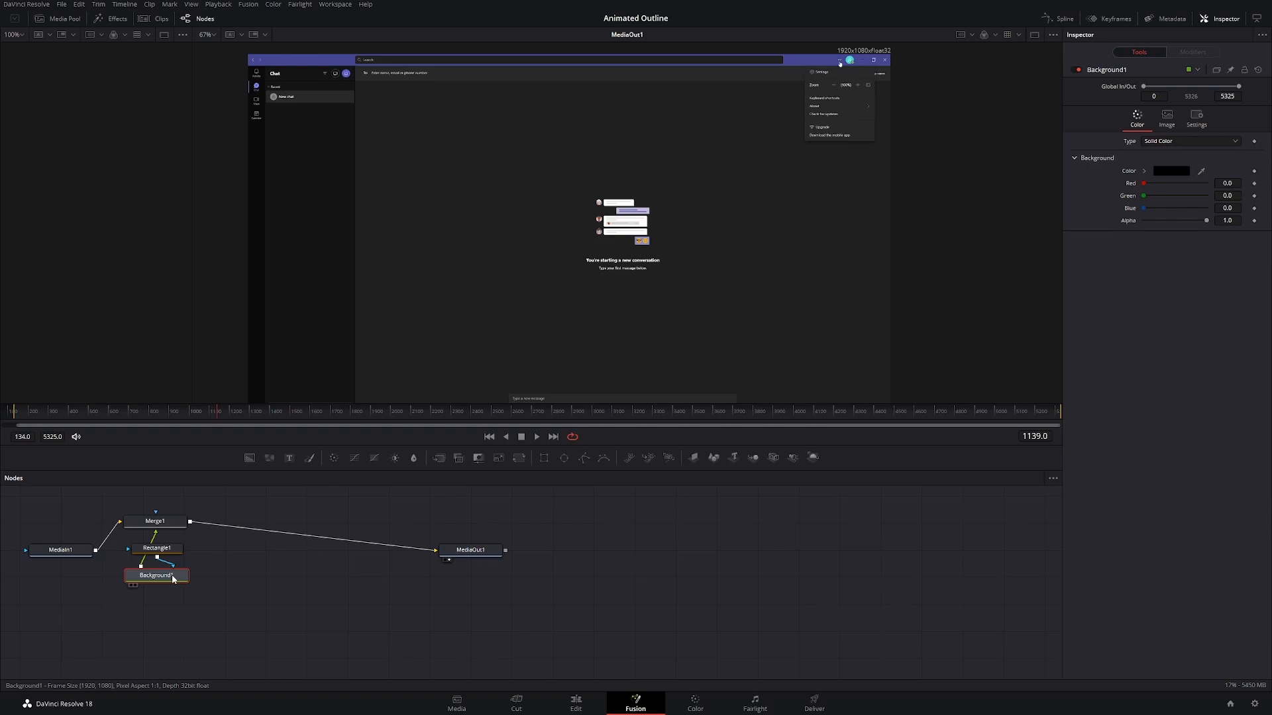
click(1174, 171)
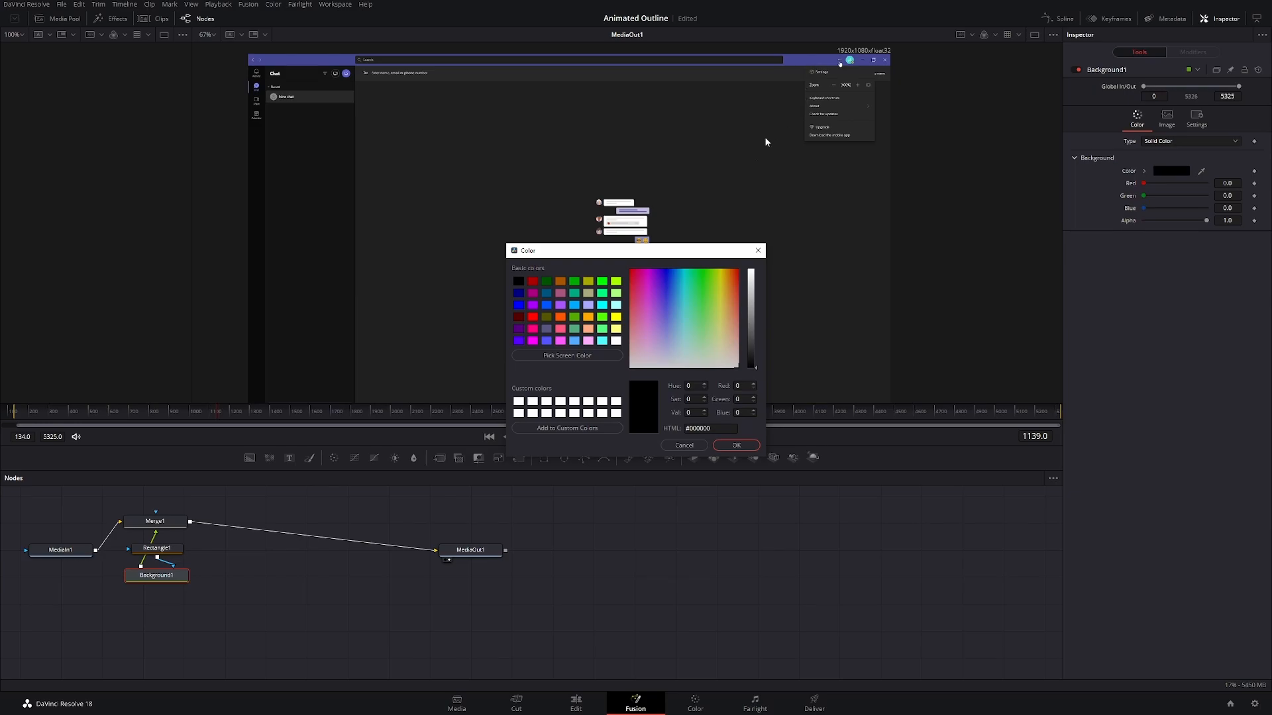
click(521, 407)
click(737, 446)
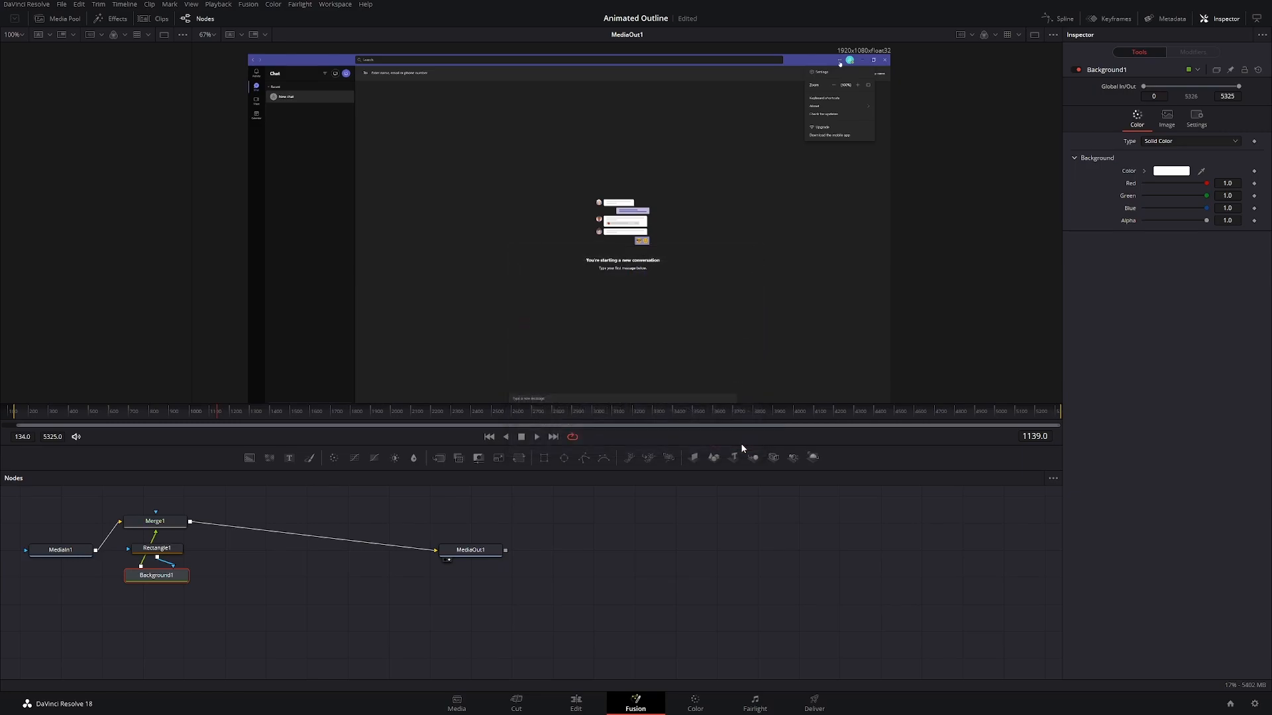
Step: Give the Rectangle mask a border width of 0.006 and a soft edge of 0.0026
click(176, 550)
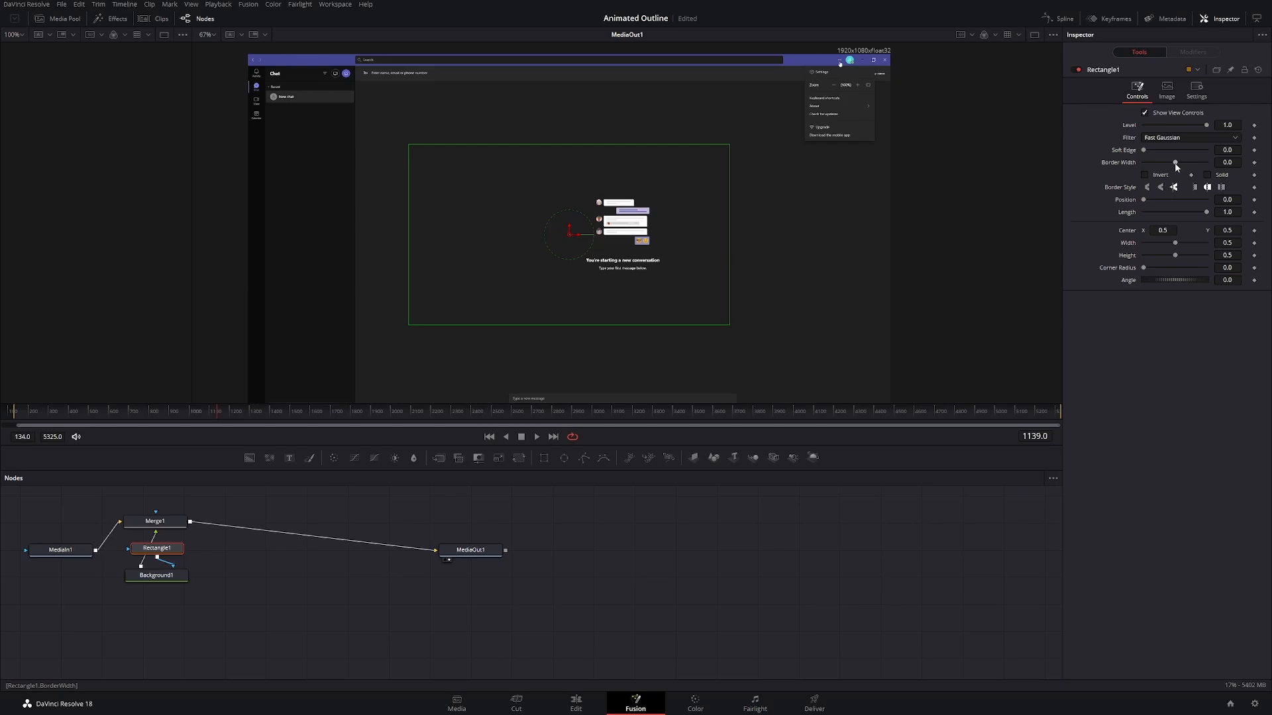
drag(1174, 161, 1175, 163)
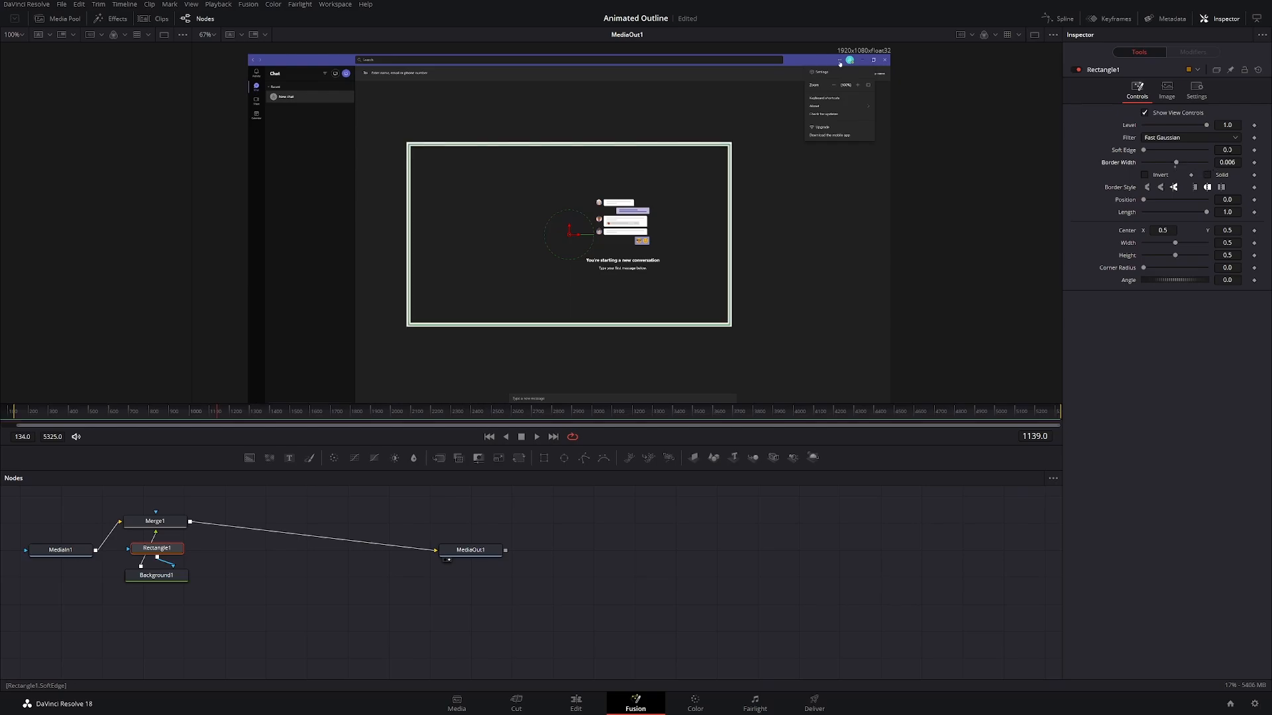
drag(1227, 162, 1179, 171)
drag(1227, 150, 1243, 151)
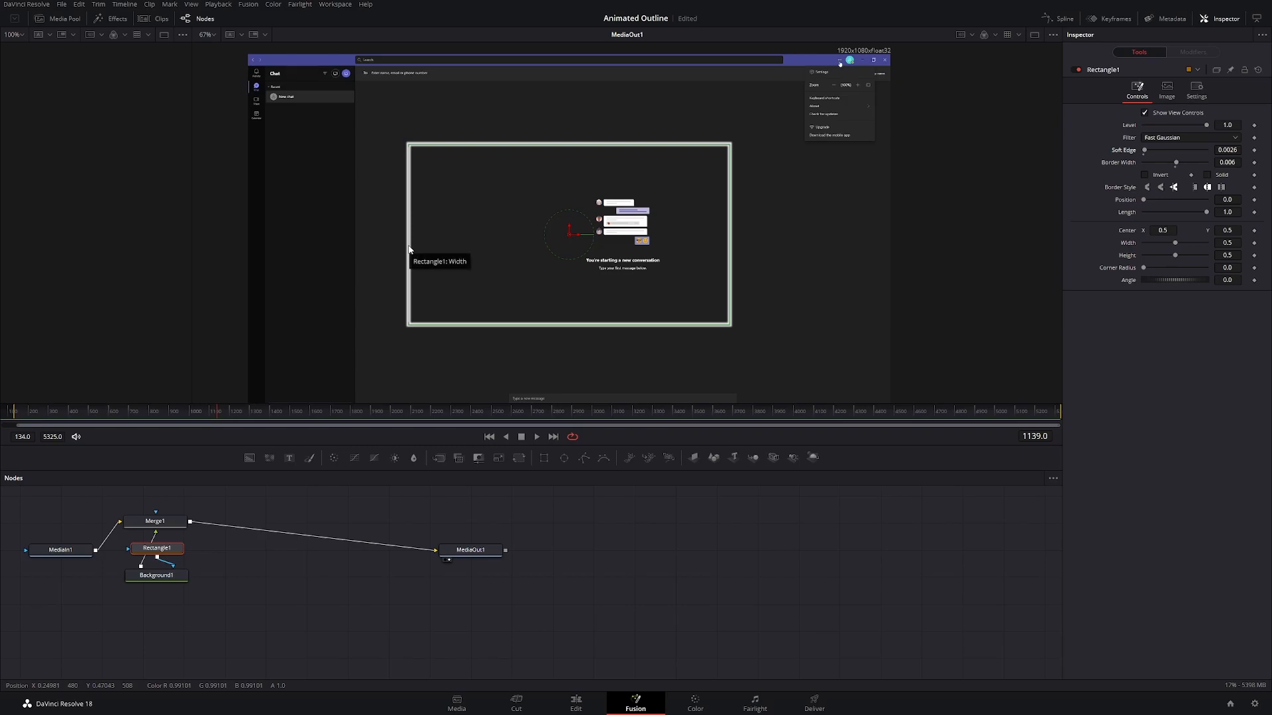
Step: Shrink the rectangle to about 0.11 wide and 0.063 high, and move it over the three-dot button in the recorded window's title bar
drag(409, 250, 533, 245)
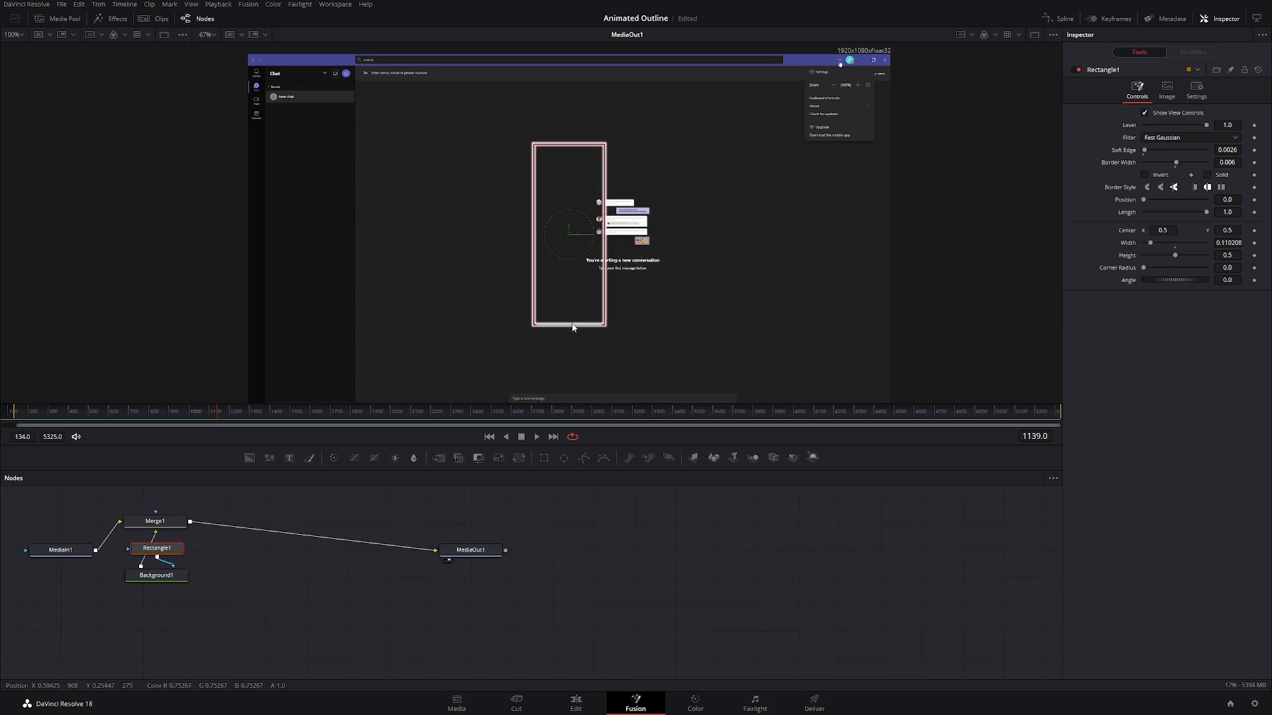
drag(574, 325, 571, 238)
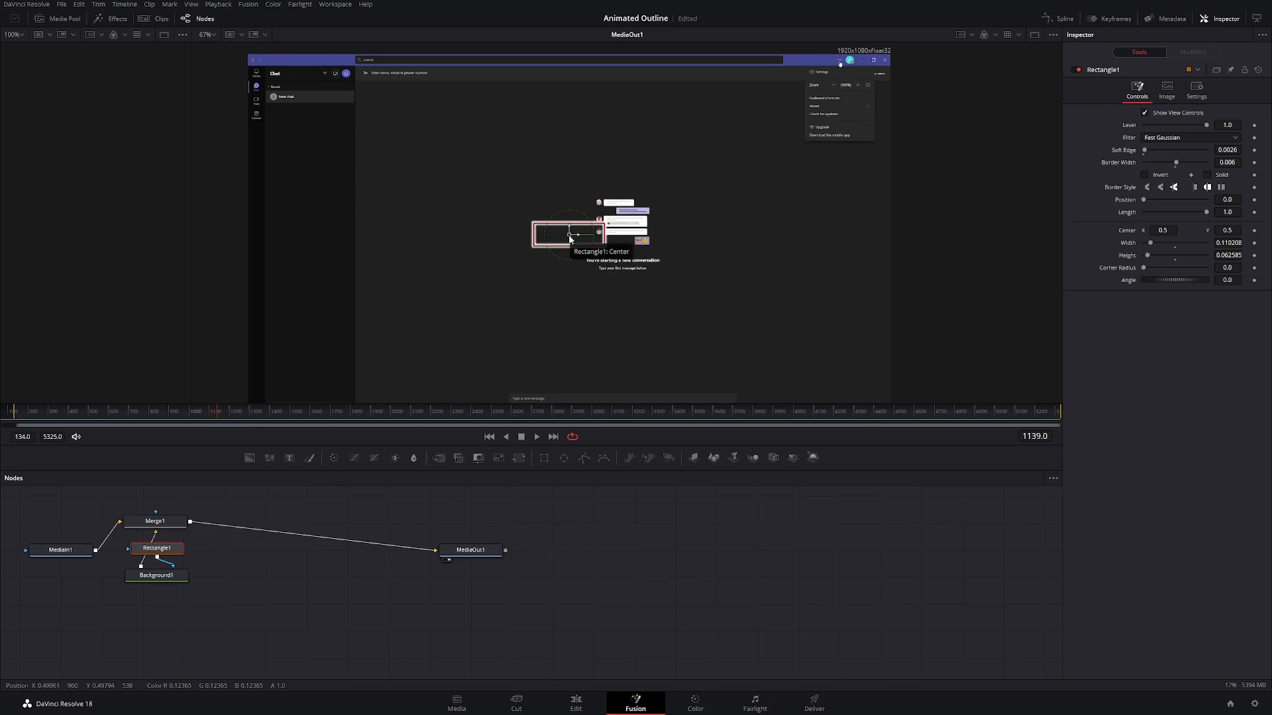
drag(571, 237, 841, 64)
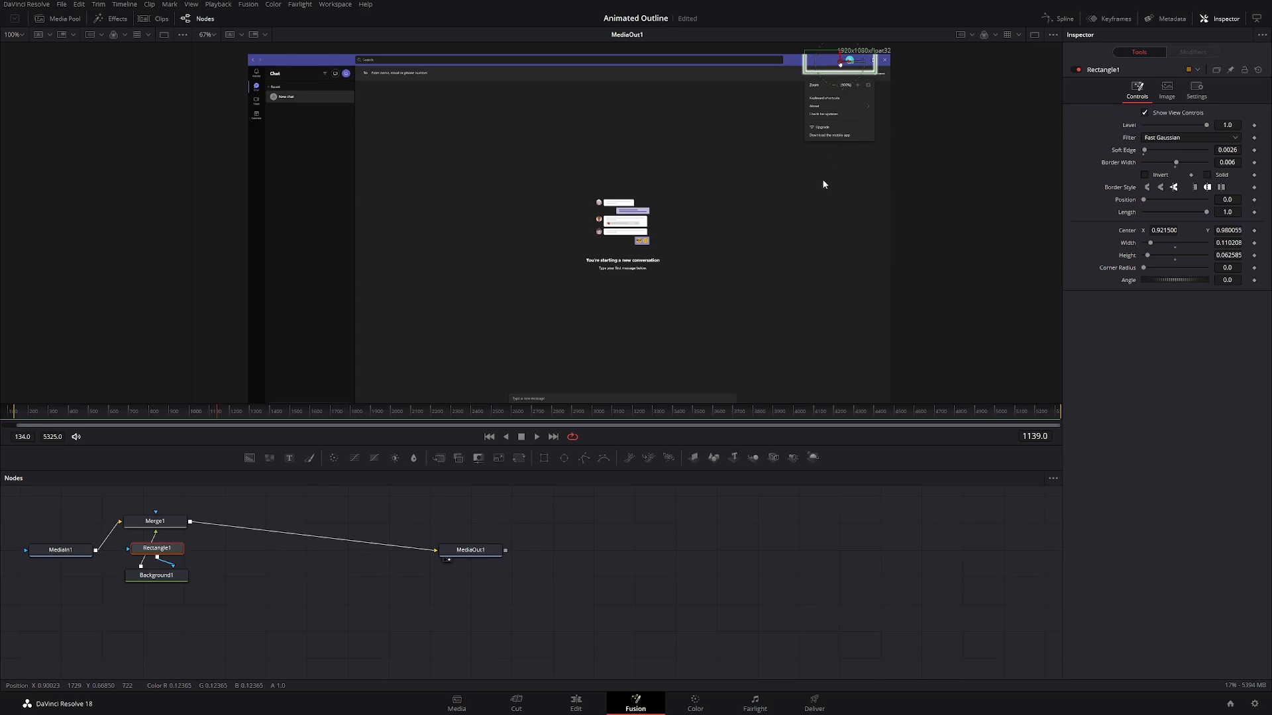
Step: Tighten the rectangle around the three-dot button to about 0.021 wide and 0.024 high, recentred at about X 0.921, Y 0.983
scroll(825, 184, up, 5)
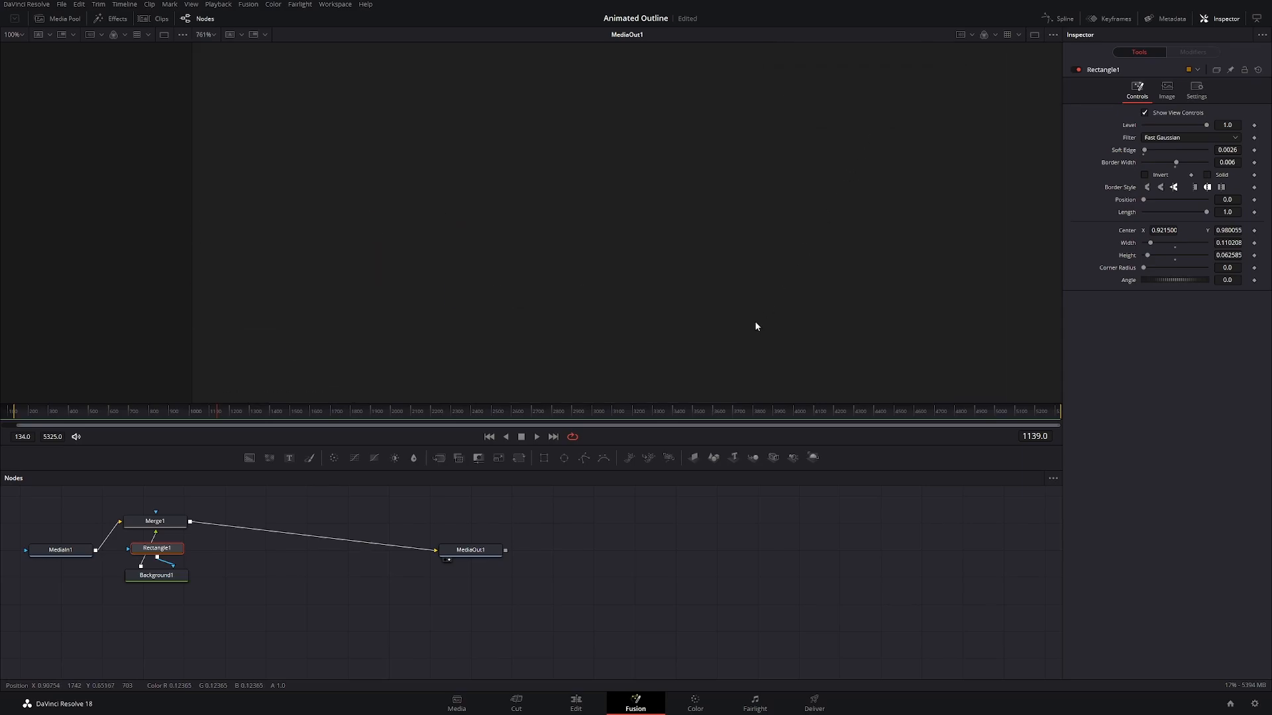
scroll(786, 286, up, 10)
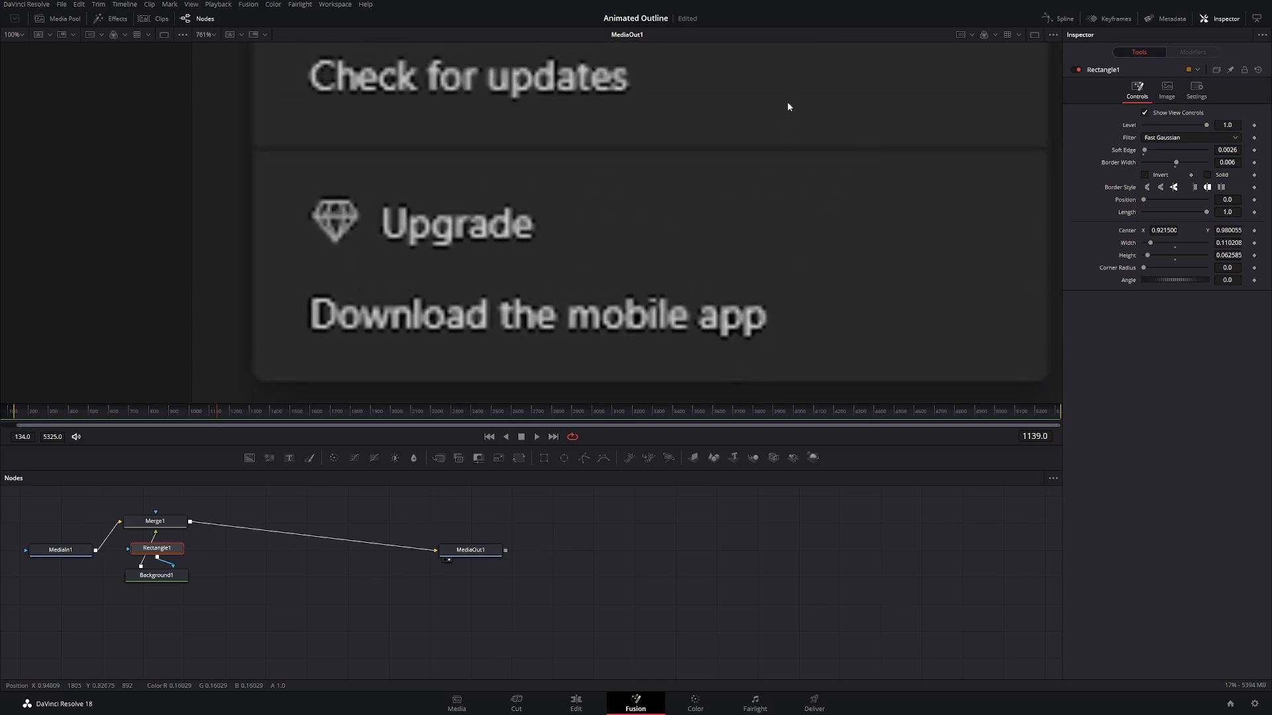
scroll(797, 357, up, 10)
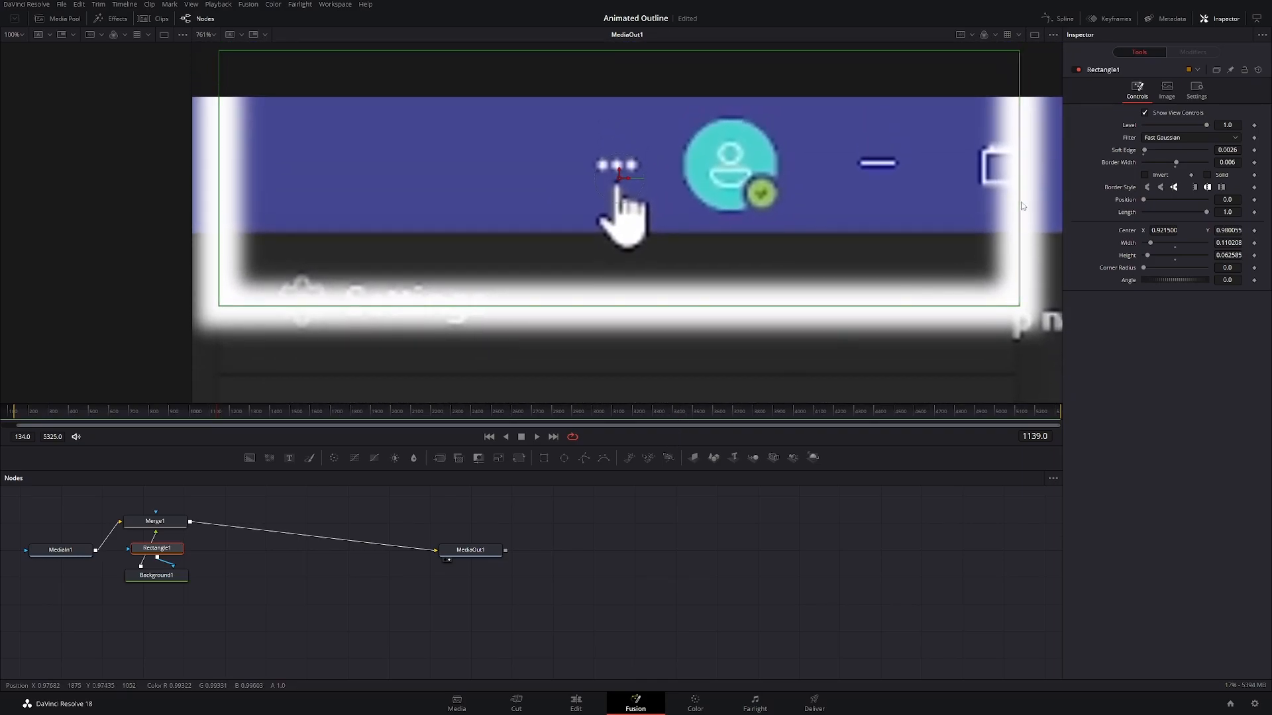
drag(1021, 206, 694, 201)
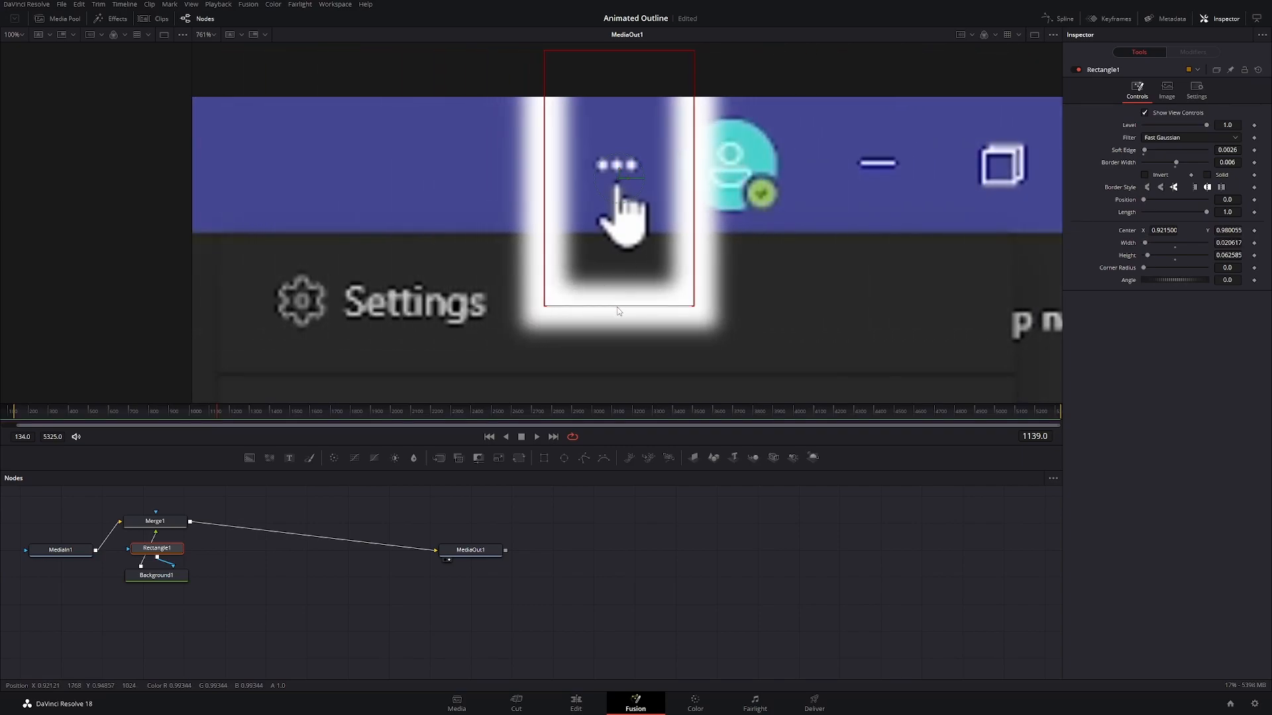
drag(618, 306, 618, 173)
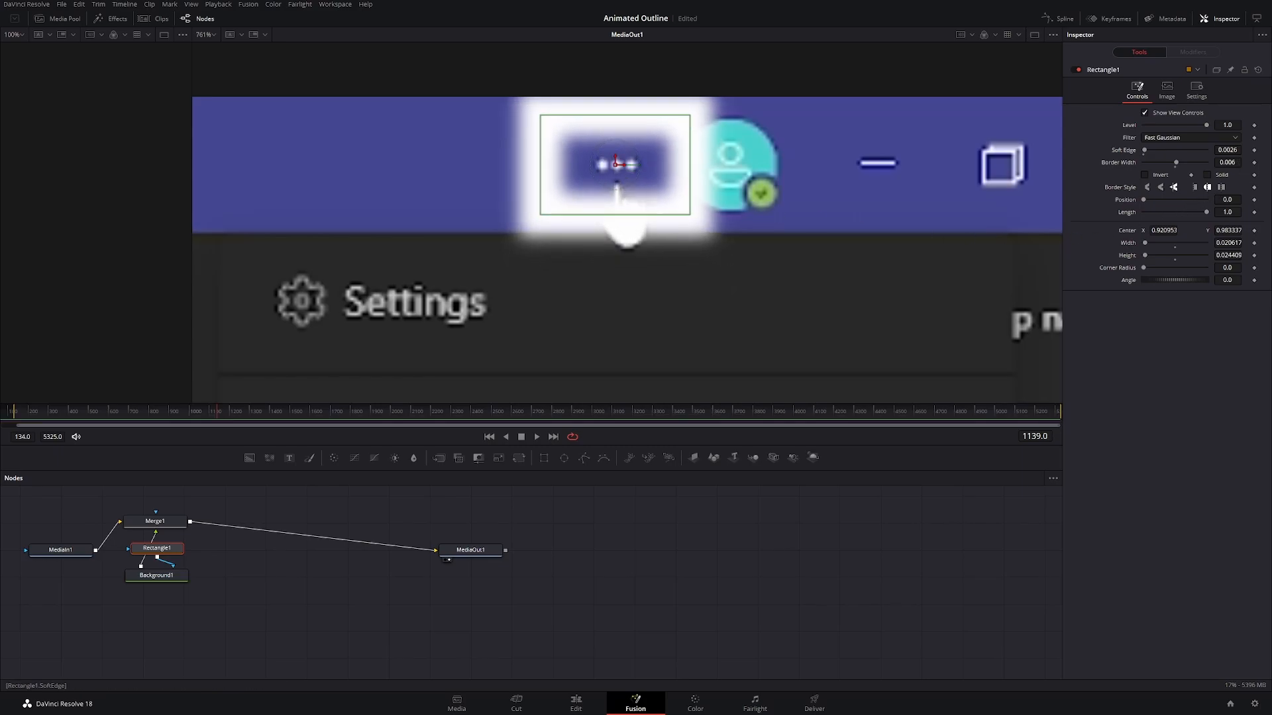
Step: Set the rectangle's soft edge to 0 and border width to 0.0018, and shrink it to about 0.017 wide and 0.020 high
drag(1227, 151, 1159, 163)
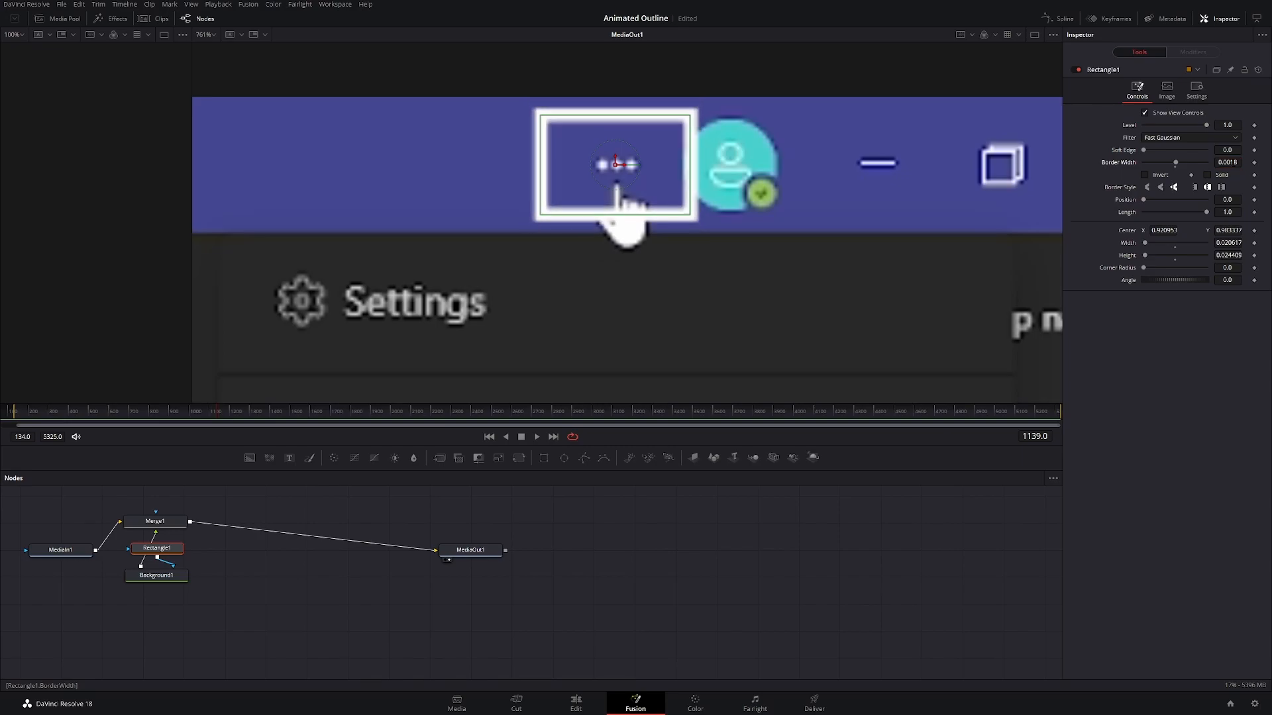
drag(690, 164, 676, 168)
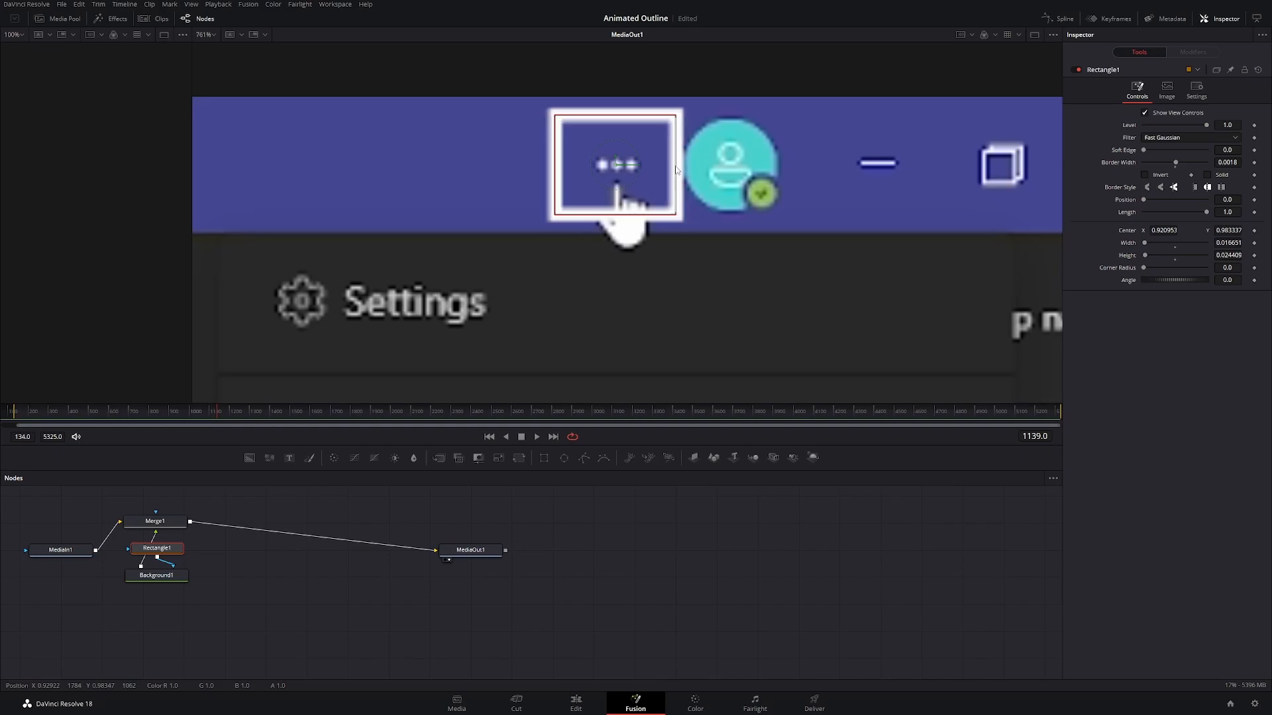
drag(614, 219, 614, 206)
scroll(750, 285, down, 8)
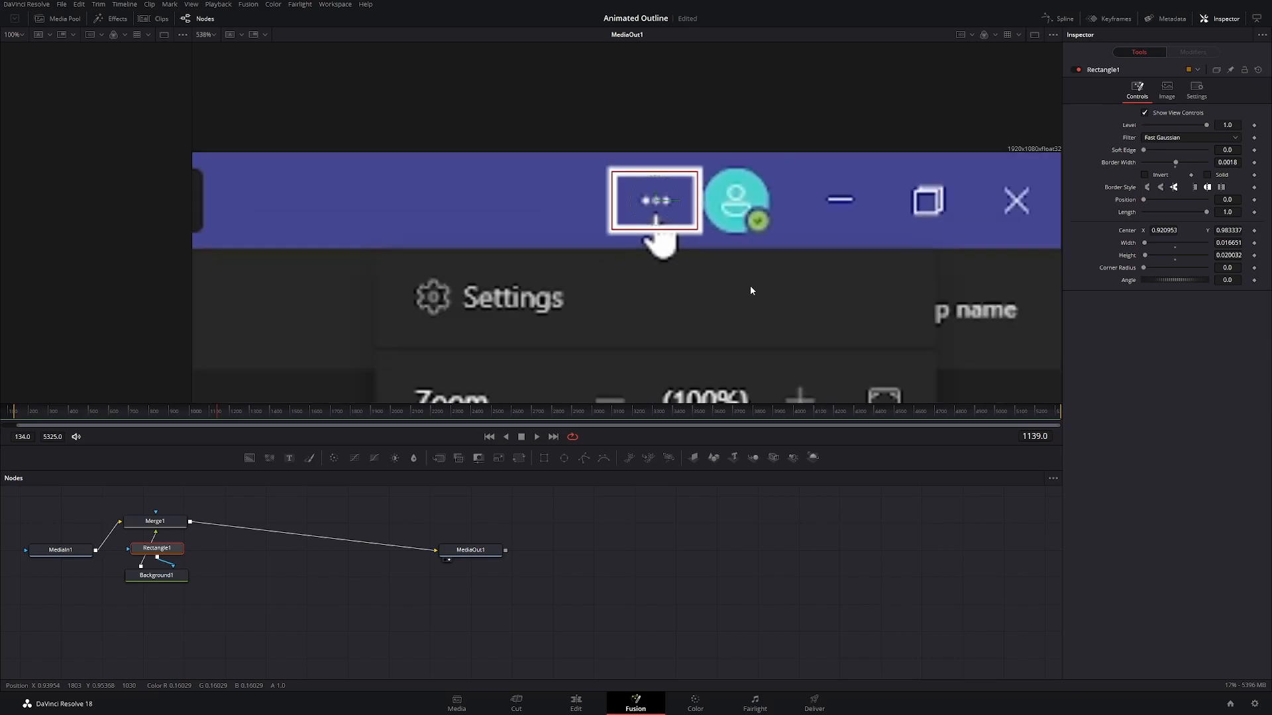
drag(579, 351, 572, 174)
scroll(609, 225, down, 3)
scroll(610, 226, up, 3)
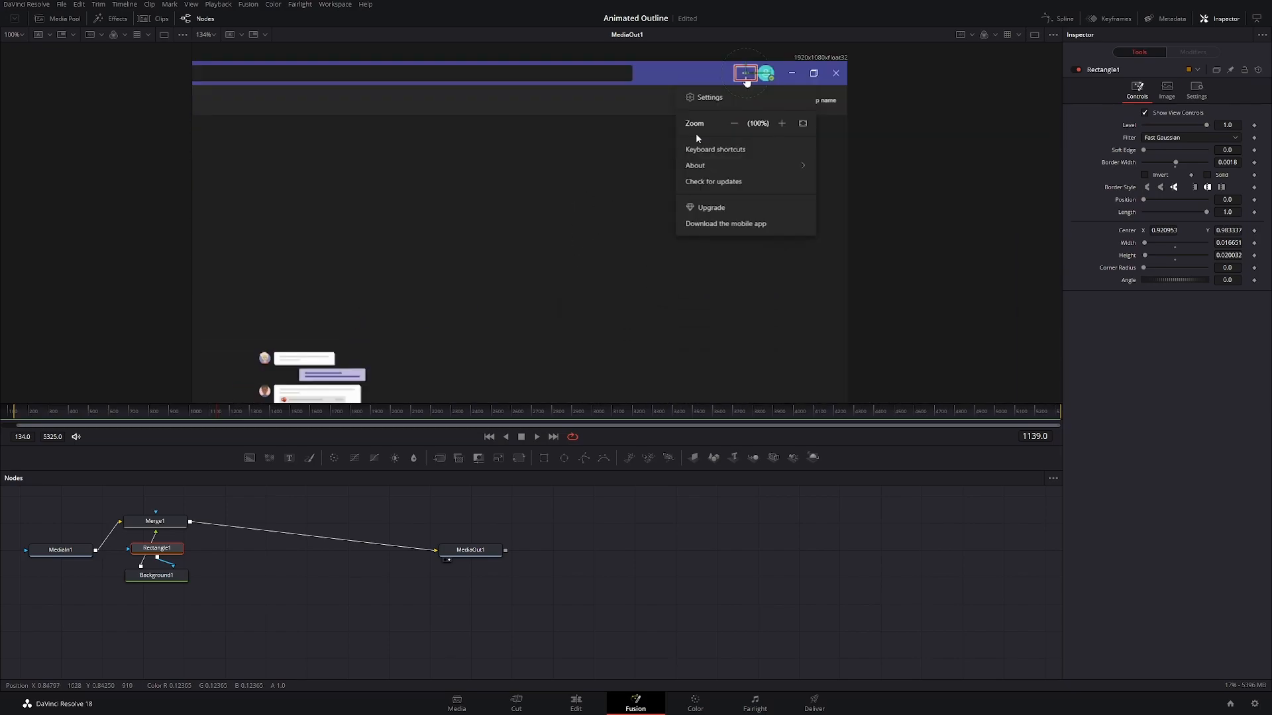
Step: Select the Background node and move the playhead to frame 1018, just before the three-dot menu opens
click(156, 575)
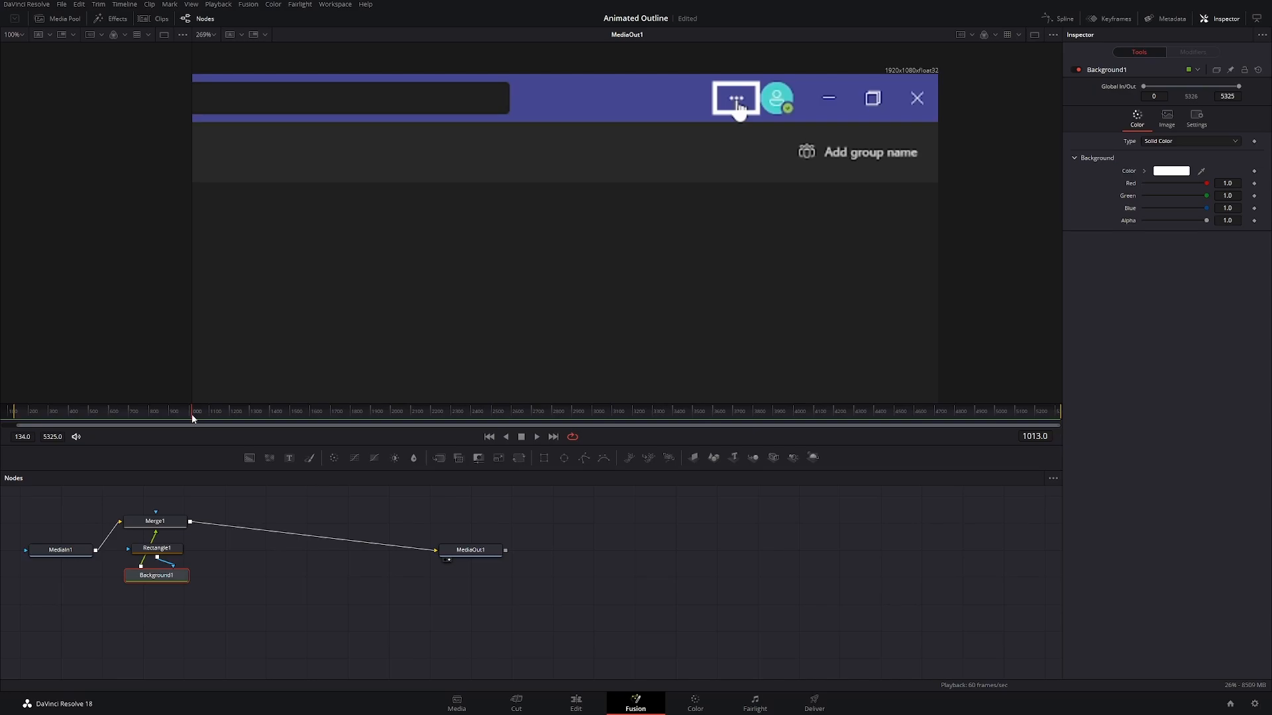
drag(192, 420, 194, 419)
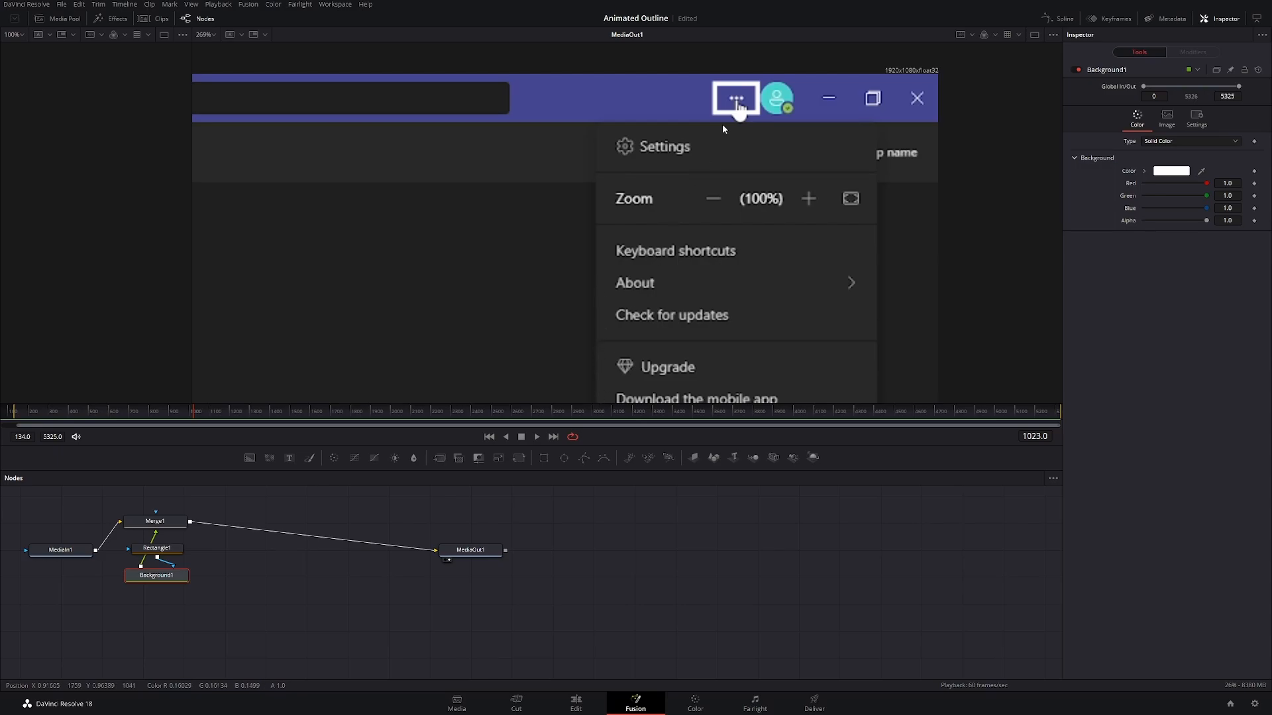
click(192, 419)
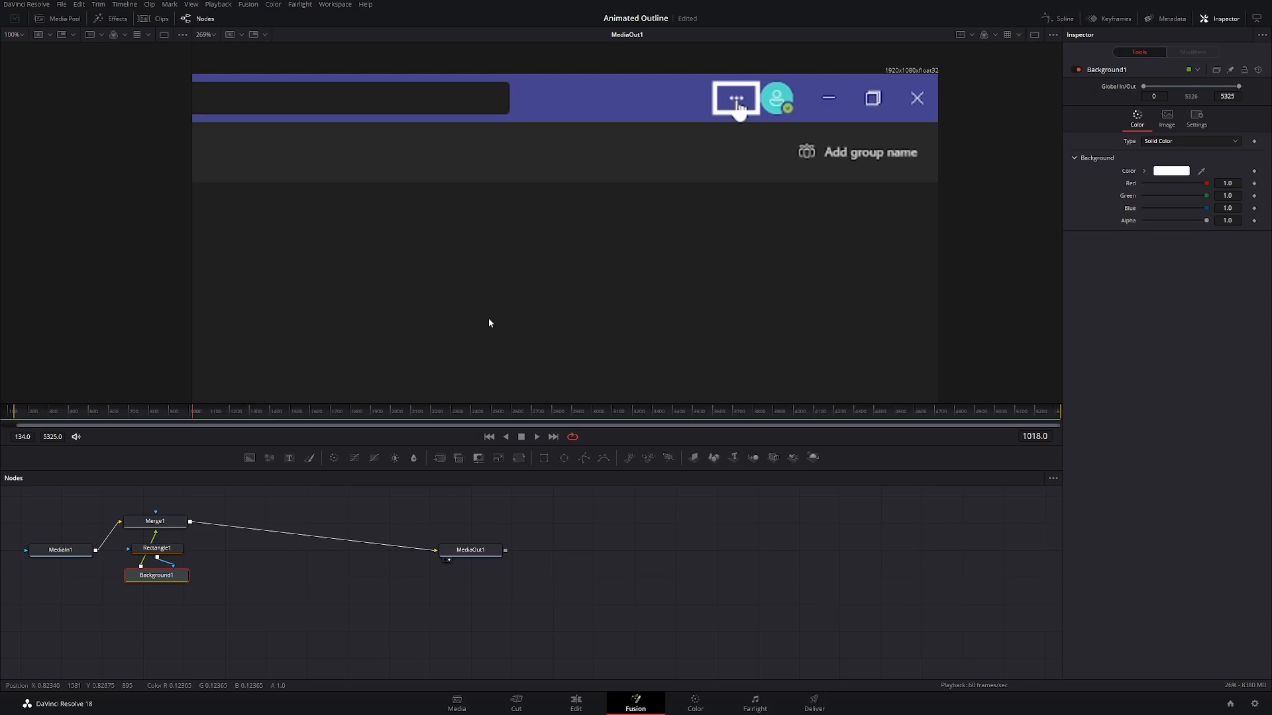
Step: Move to frame 764 and keyframe Rectangle1's Level and Length both at 0
scroll(500, 306, down, 2)
scroll(499, 300, down, 1)
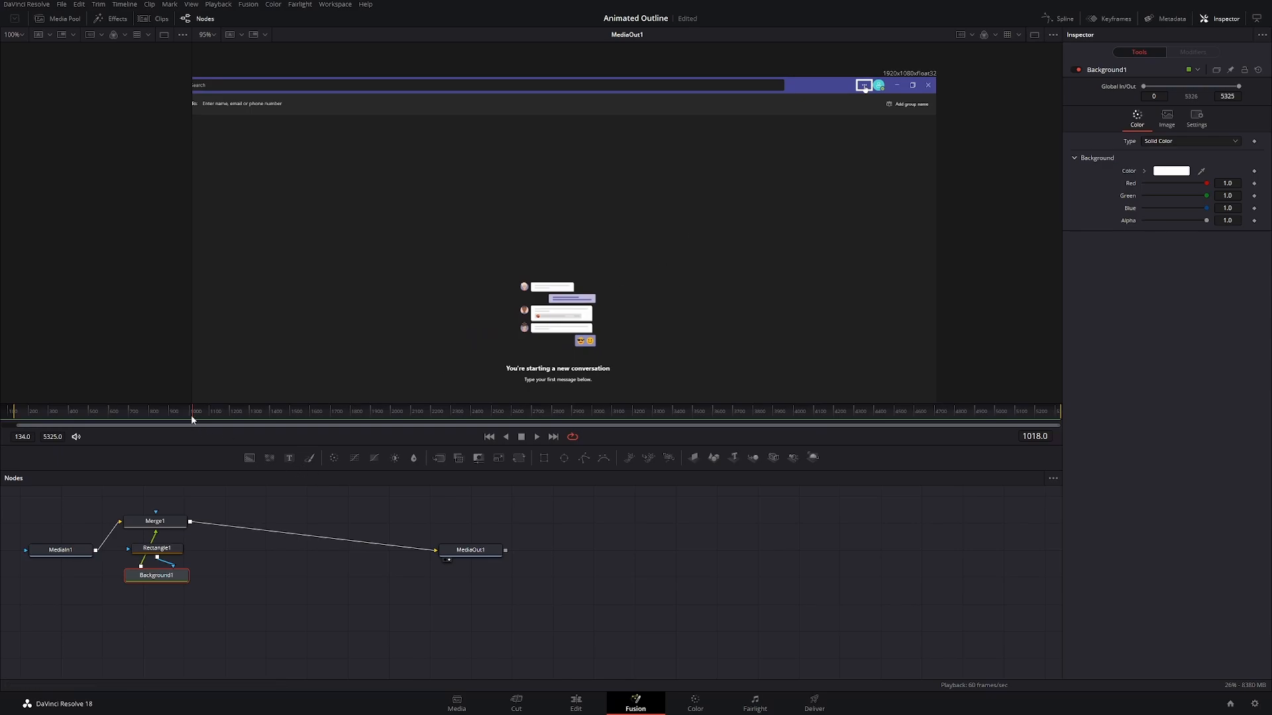
drag(188, 415, 142, 429)
click(176, 552)
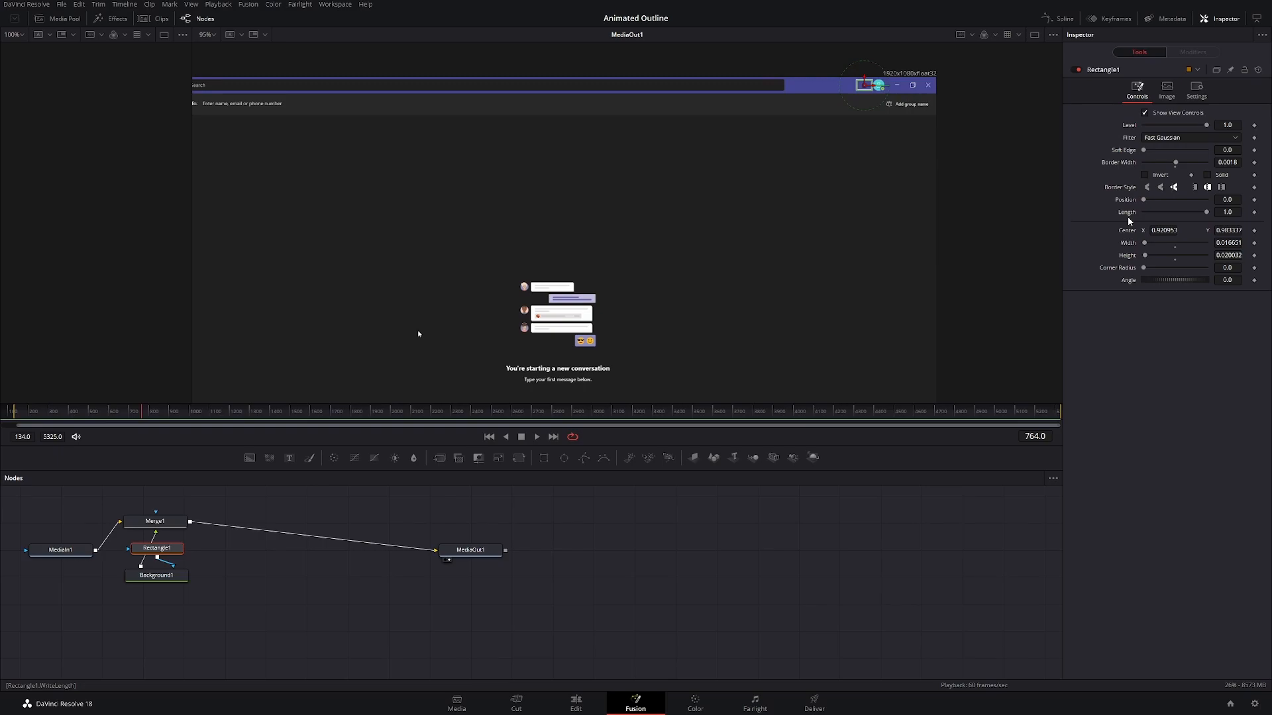
drag(1206, 124, 1128, 131)
click(1255, 126)
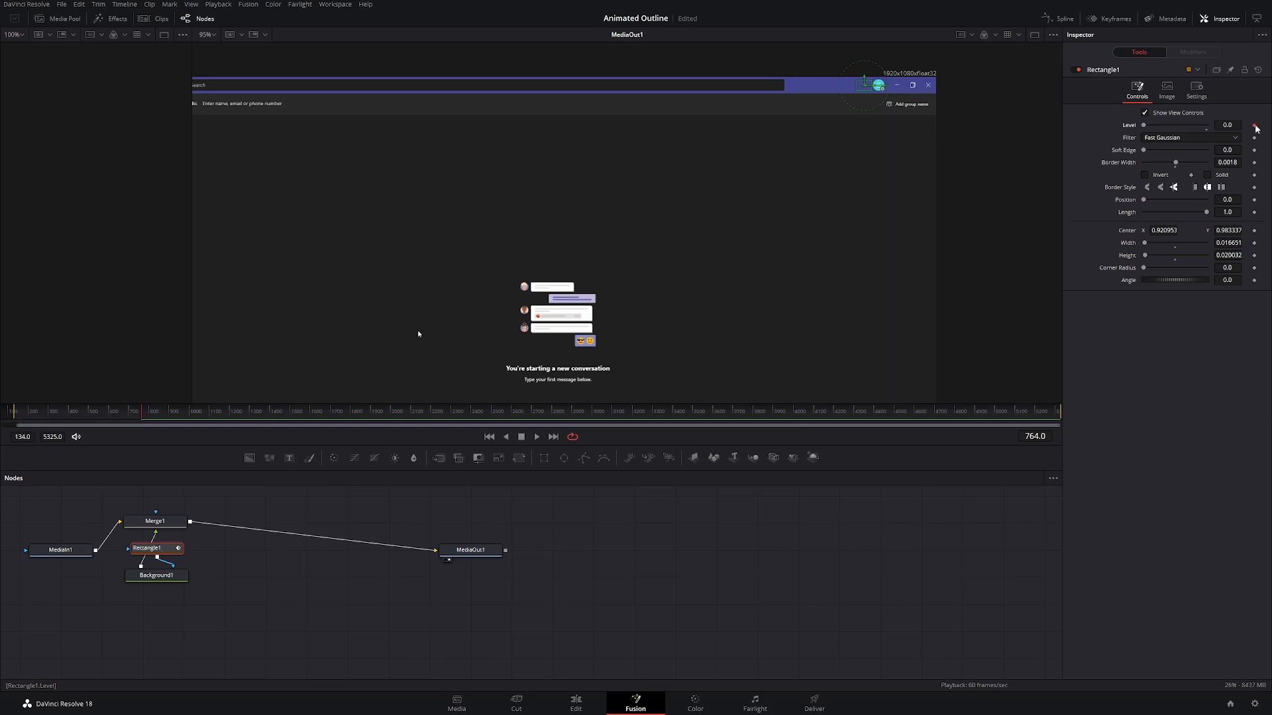
drag(1205, 213, 1124, 215)
click(1255, 213)
Step: Move to frame 885 and raise Rectangle1's Level and Length both to 1.0 as new keyframes
drag(141, 418, 147, 418)
drag(145, 416, 168, 416)
drag(1144, 126, 1207, 125)
drag(1144, 212, 1207, 212)
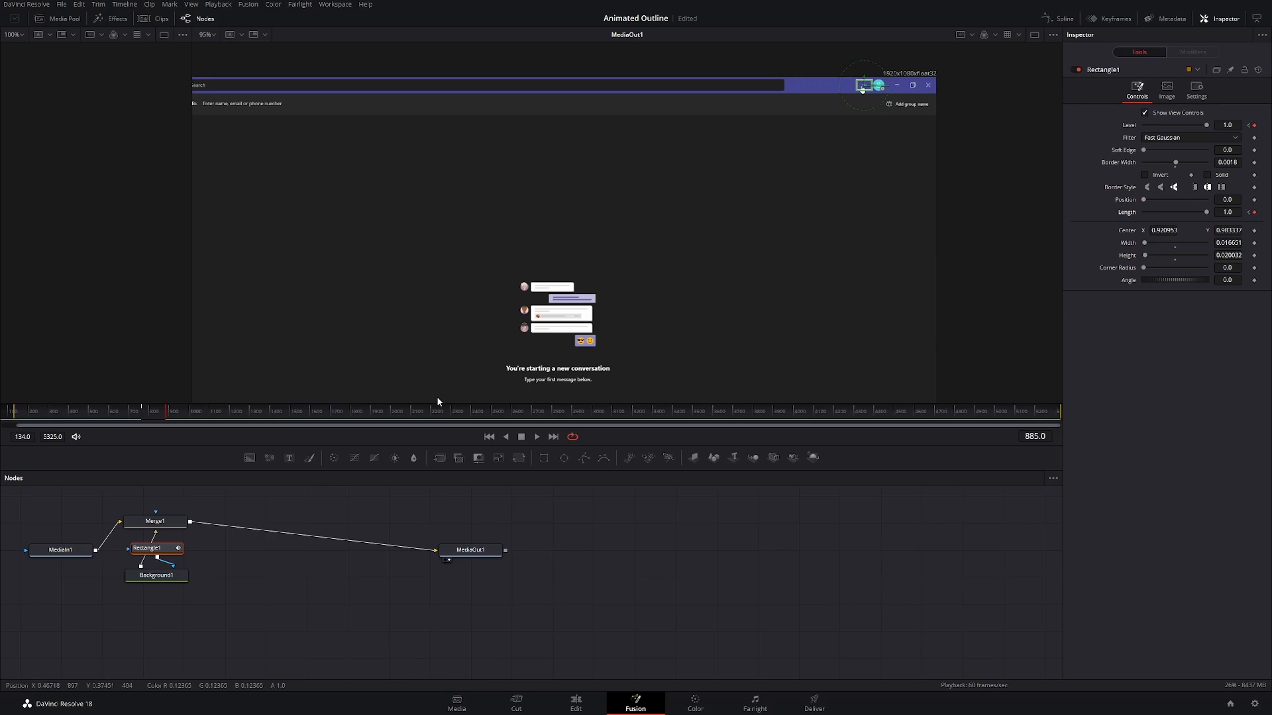
Step: Play back the outline animation from ahead of its first keyframe
drag(166, 418, 168, 412)
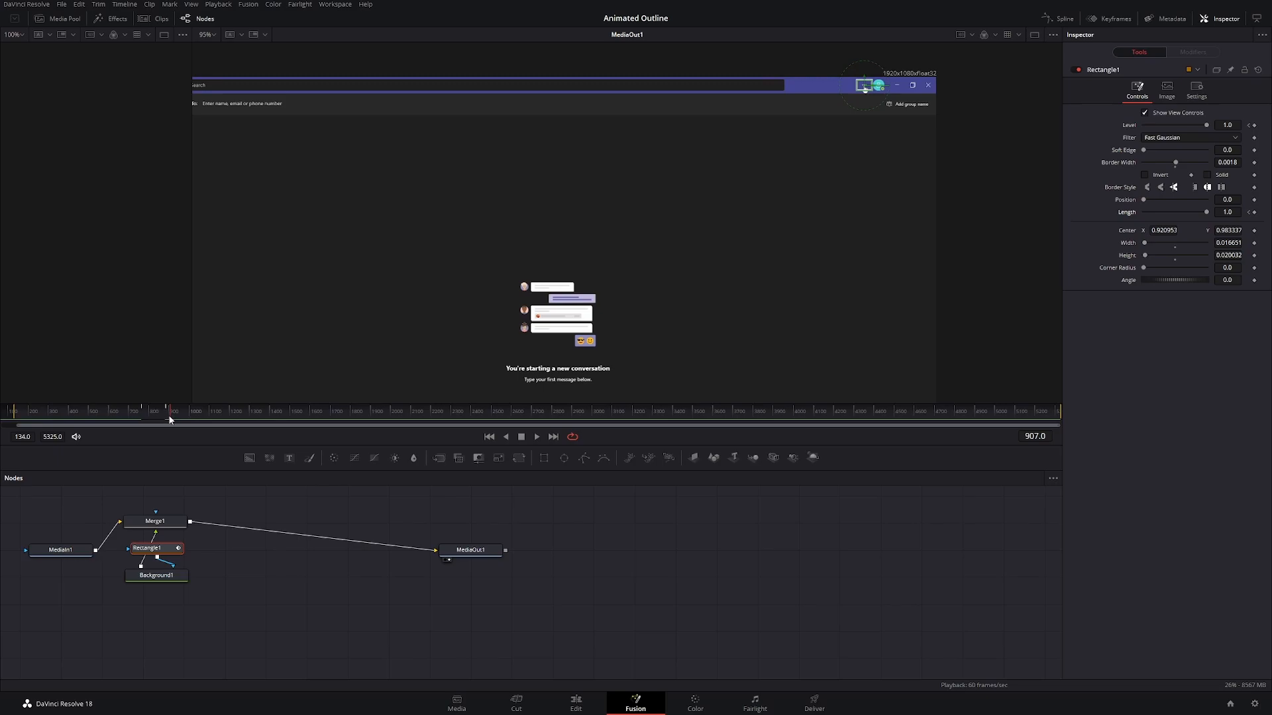
drag(169, 417, 124, 416)
click(537, 437)
click(521, 437)
Step: Select the Background node and replay the animation from frame 762 with the viewer close on the three-dot button
click(158, 577)
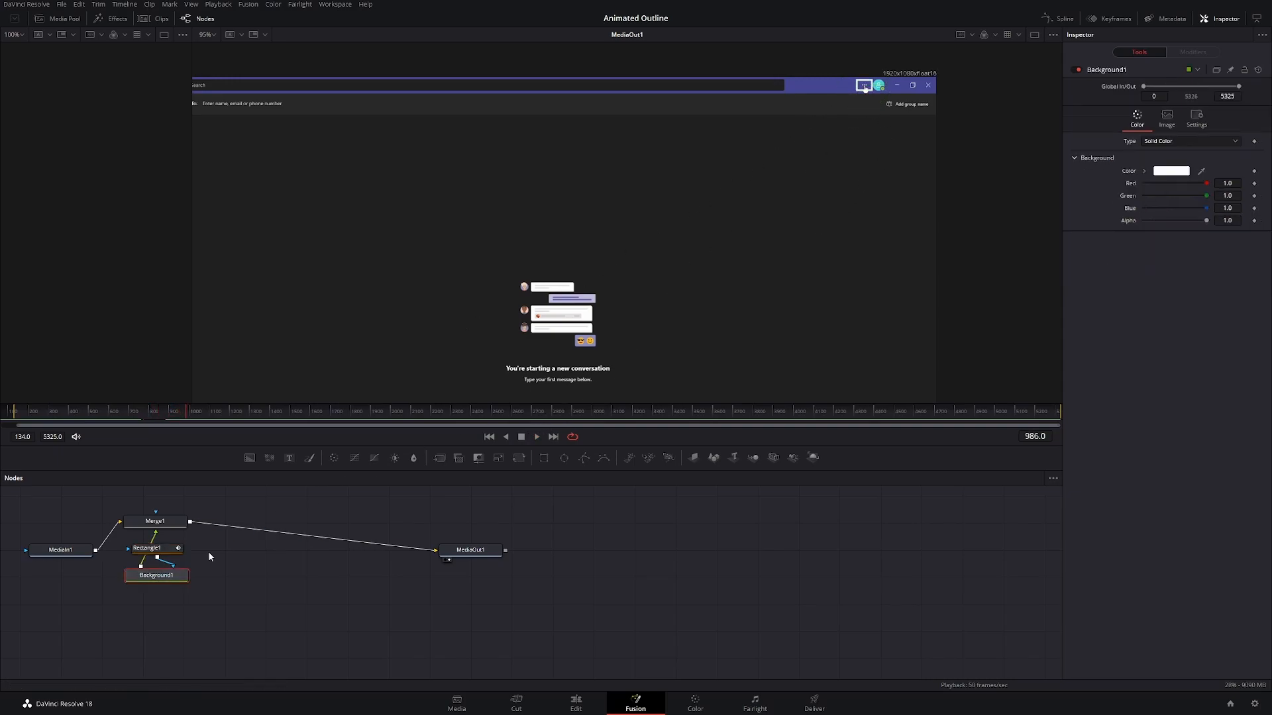
click(146, 416)
scroll(808, 191, up, 2)
scroll(911, 122, up, 2)
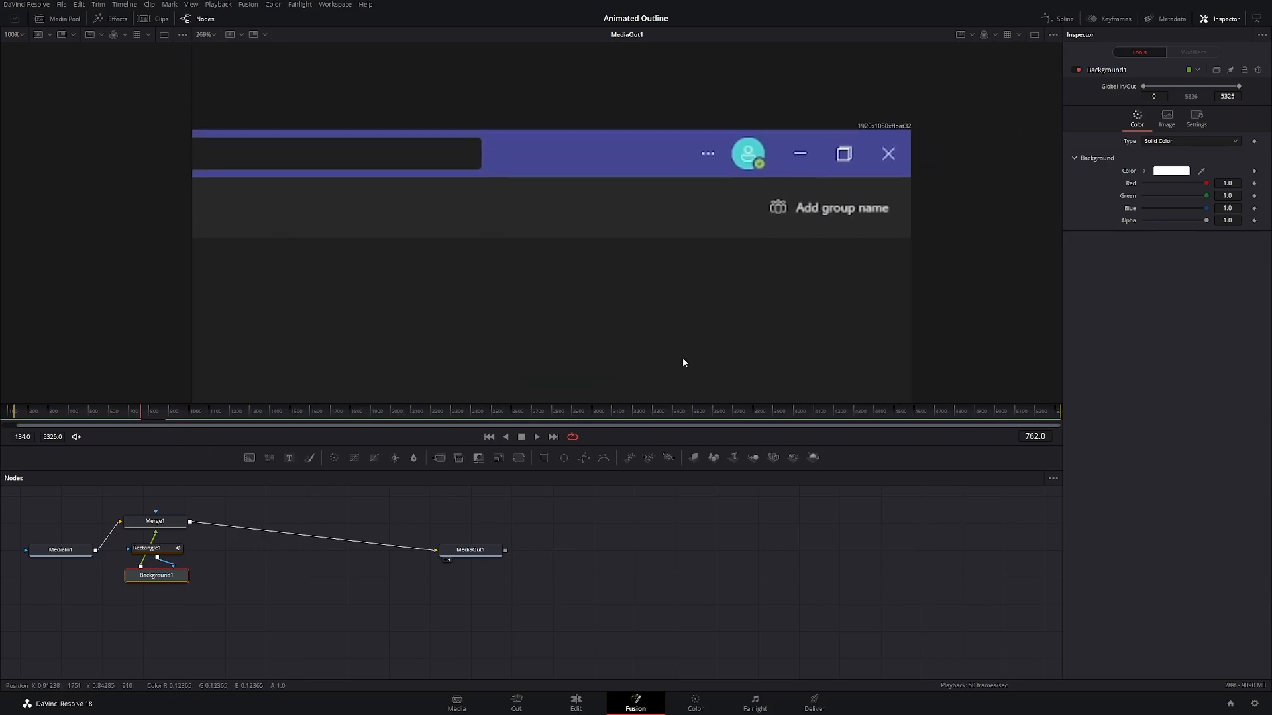
key(space)
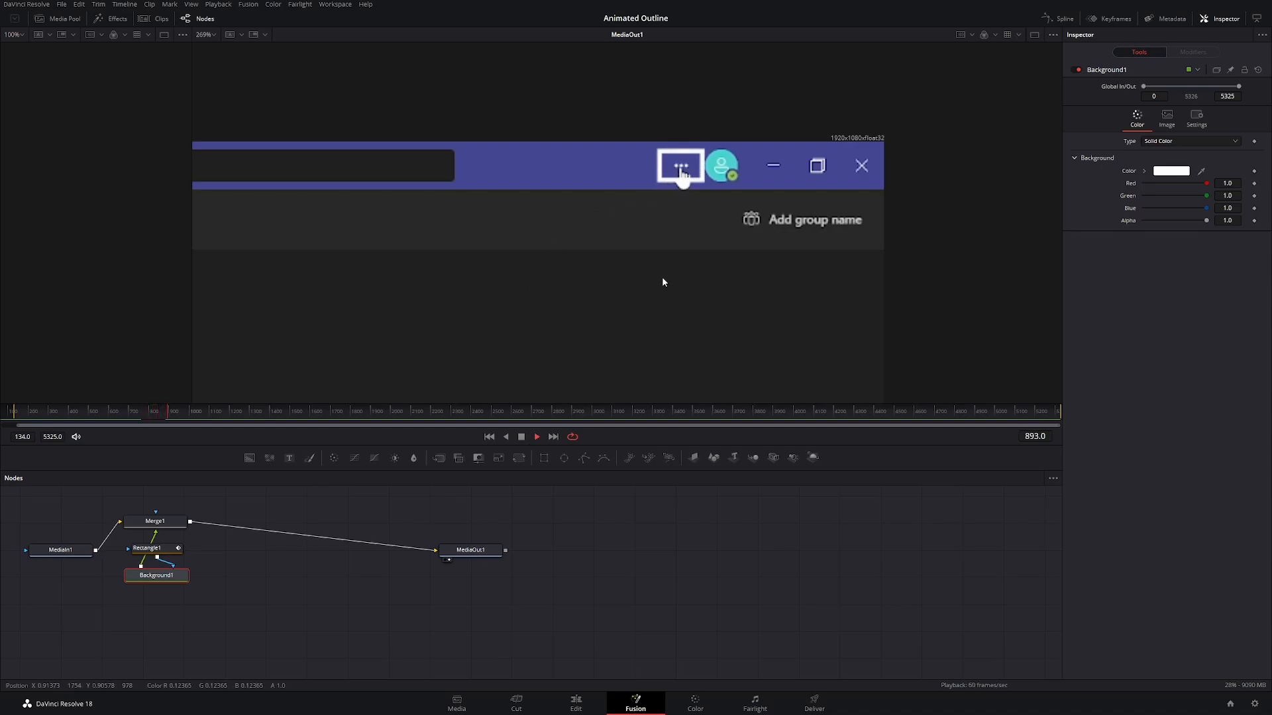
click(521, 437)
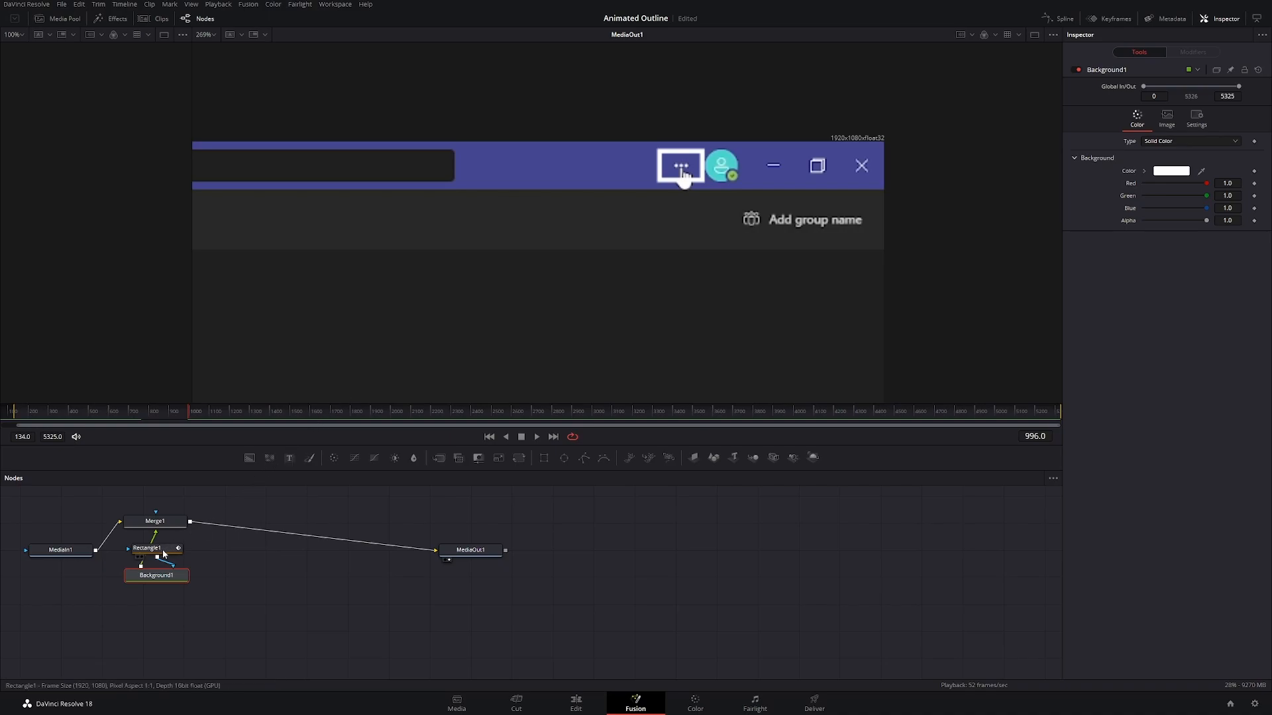
Step: Hold Rectangle1's Level and Length at 1.0 with keyframes on frame 996, before the three-dot menu opens
click(163, 553)
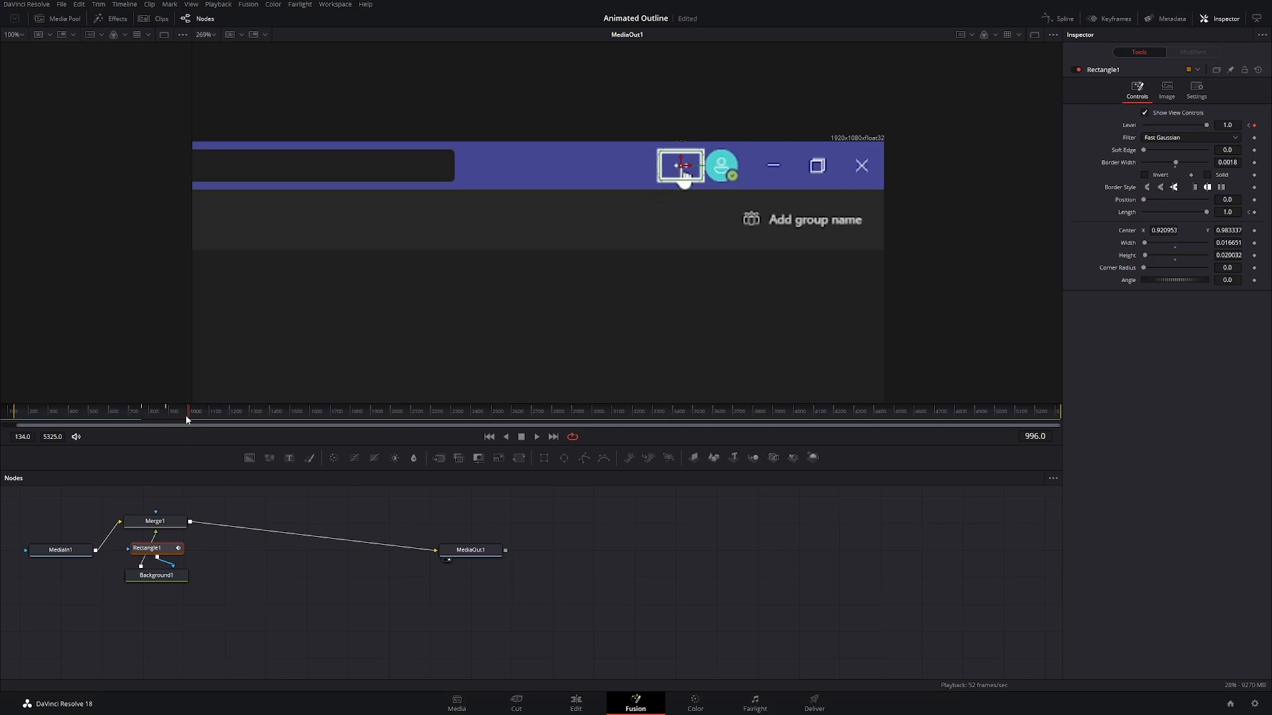
drag(187, 419, 195, 418)
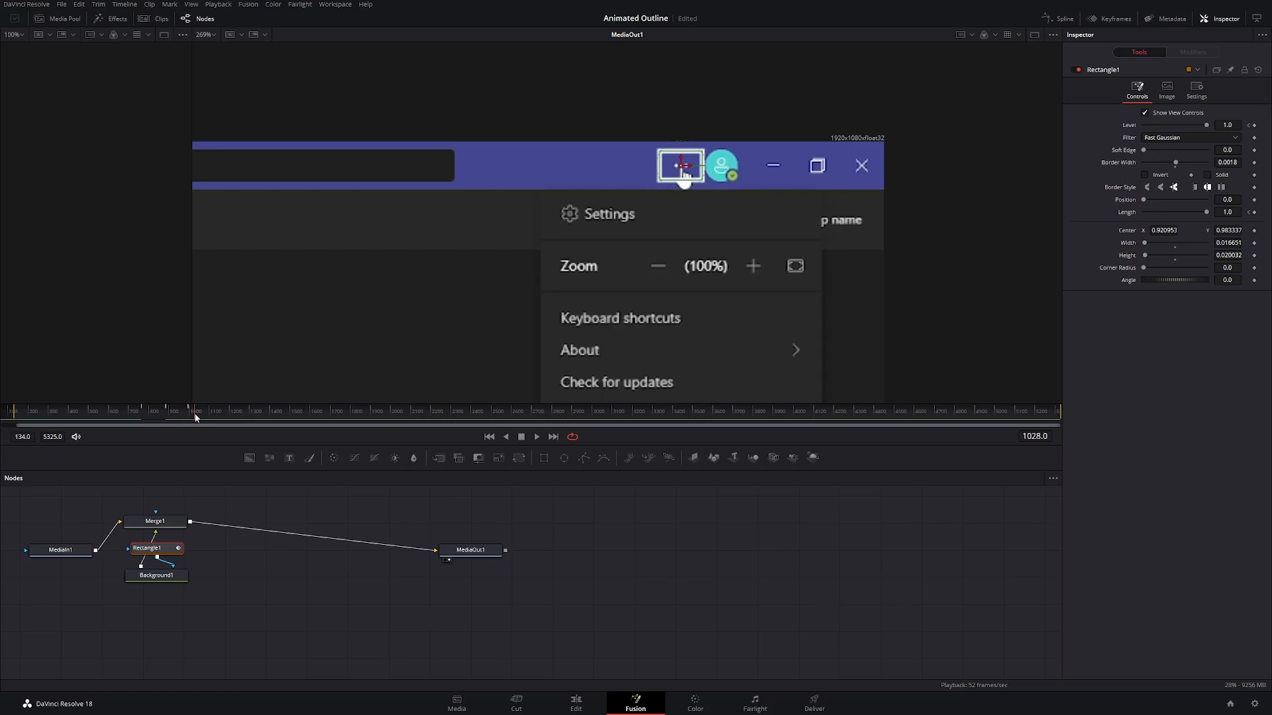
drag(195, 416, 190, 418)
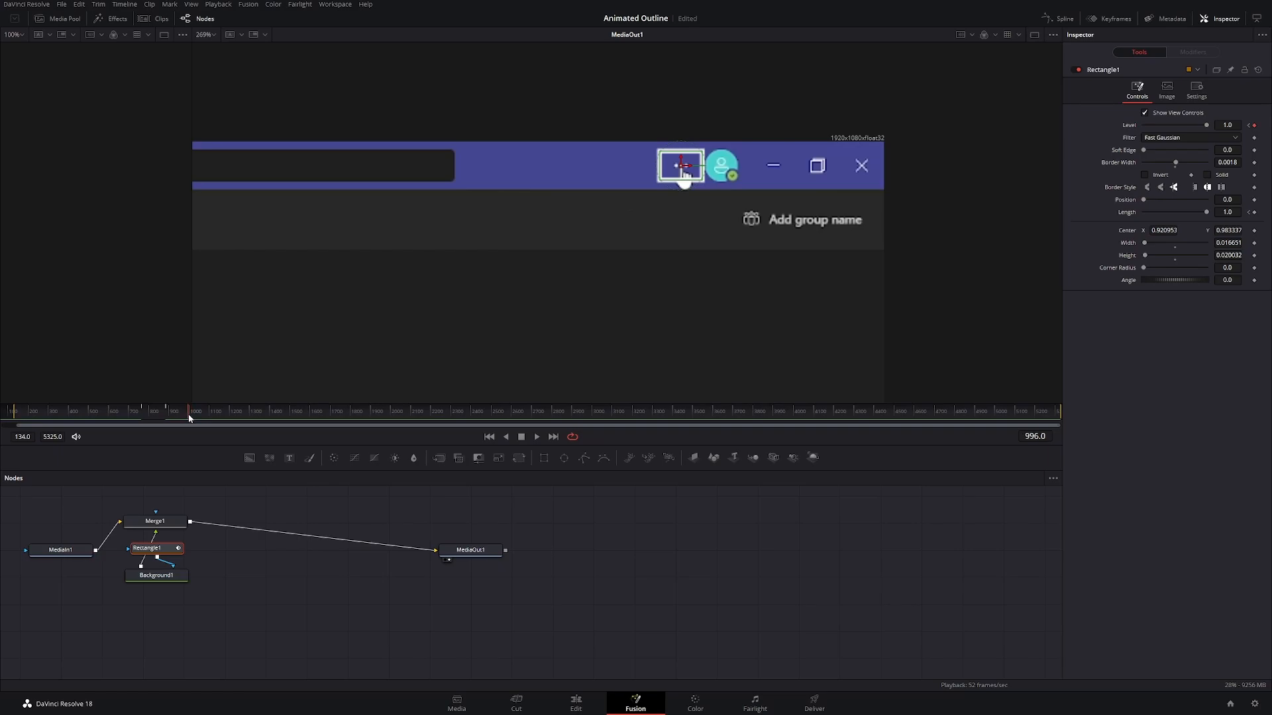
click(1255, 213)
Step: Move to frame 1018 and lower Rectangle1's Level and Length both to 0
drag(189, 419, 193, 419)
drag(1203, 125, 1134, 127)
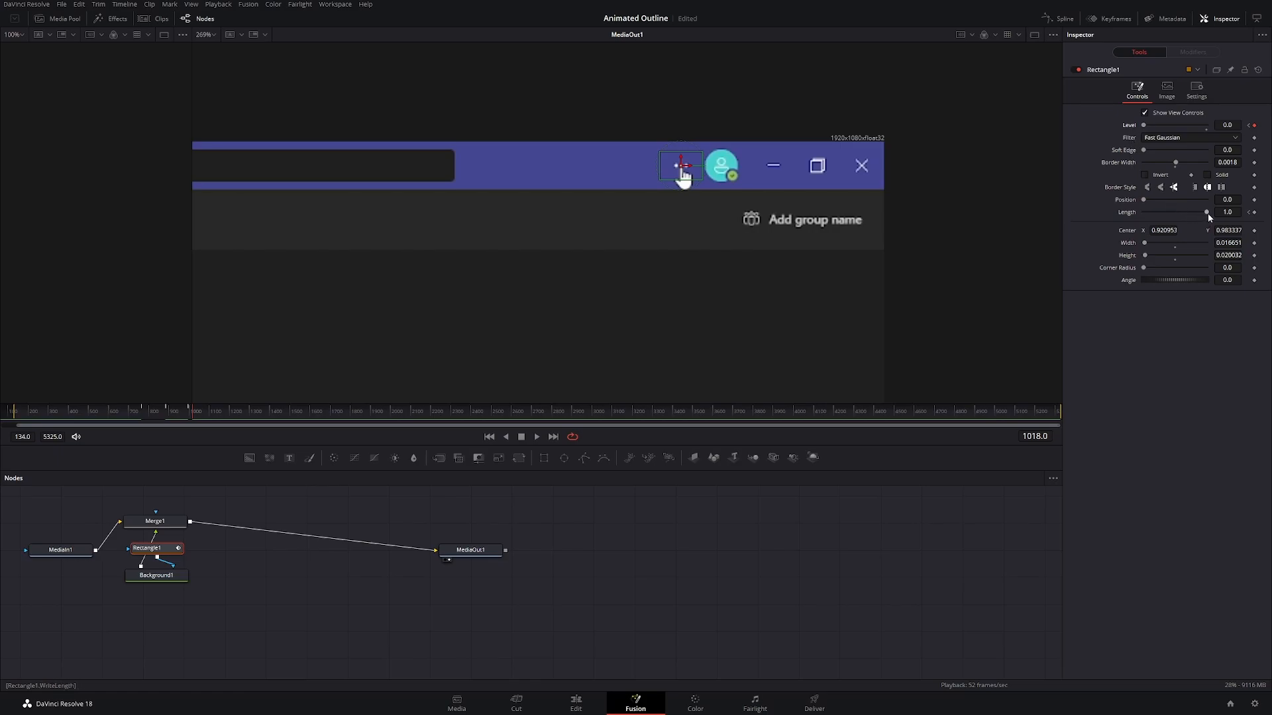
drag(1207, 213, 1127, 216)
Step: Play back the outline's appearance and disappearance with the Background node selected, and save the project
click(158, 577)
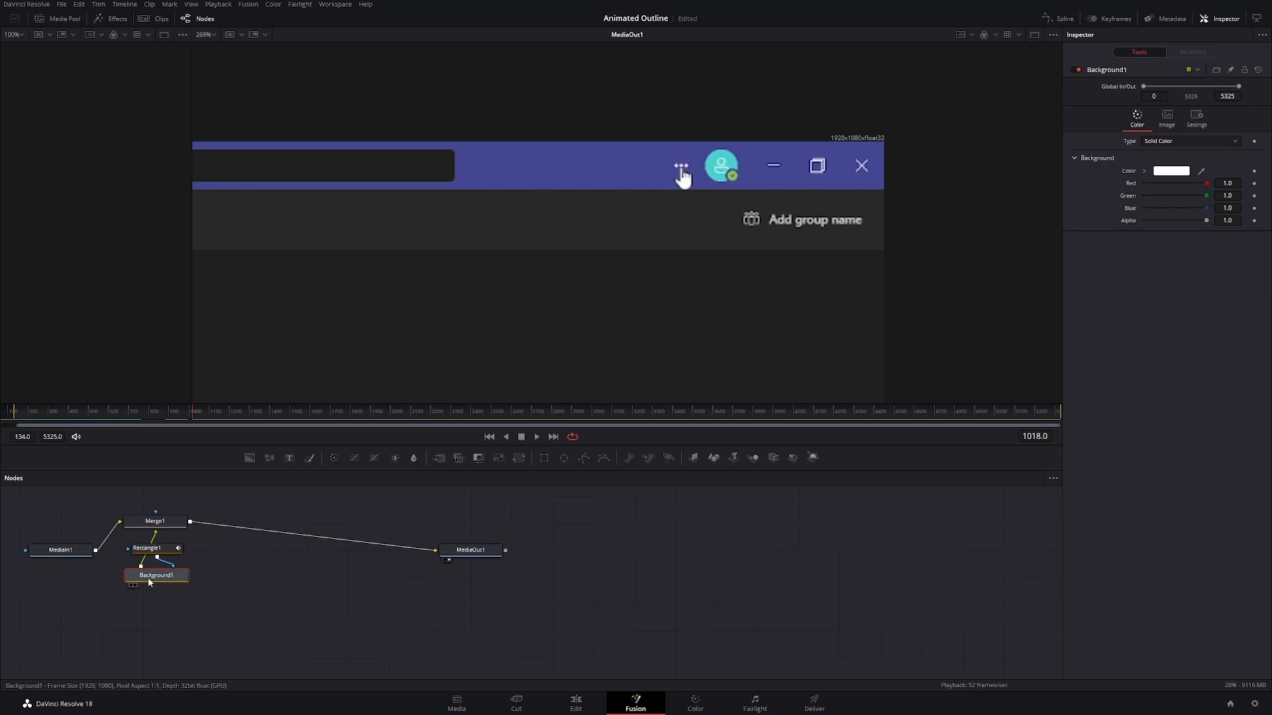
click(142, 418)
click(536, 437)
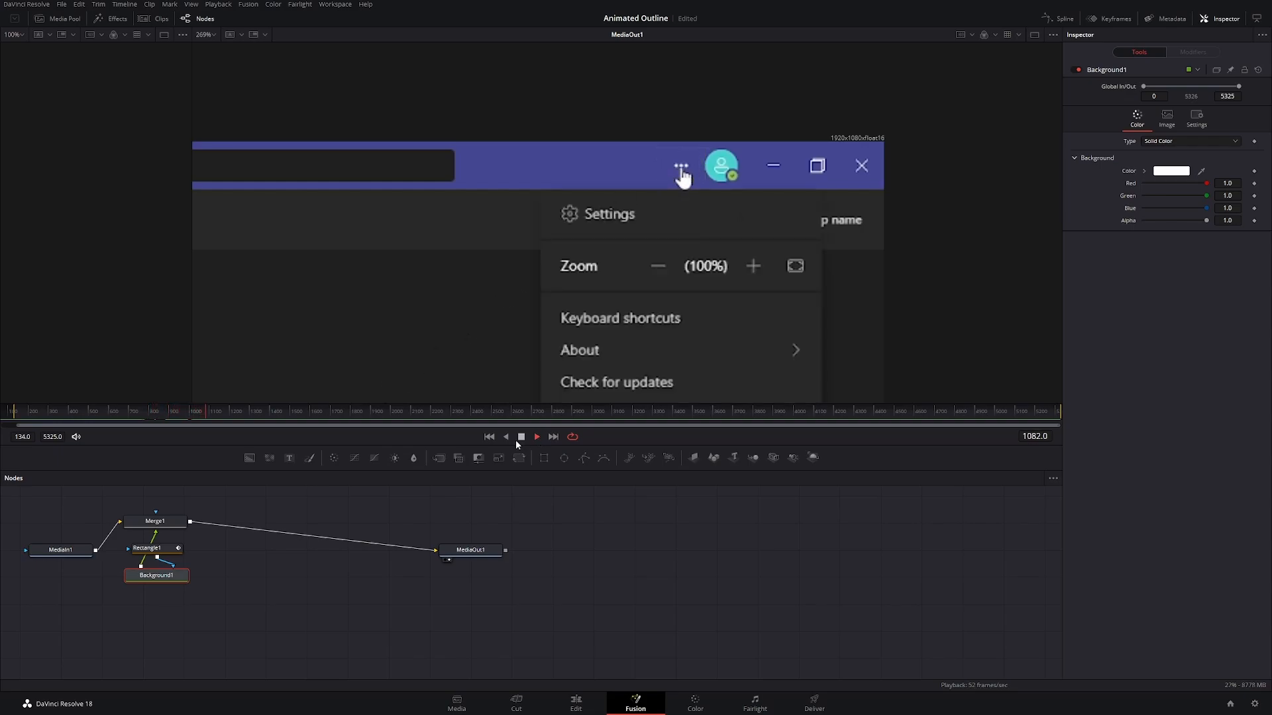
click(522, 439)
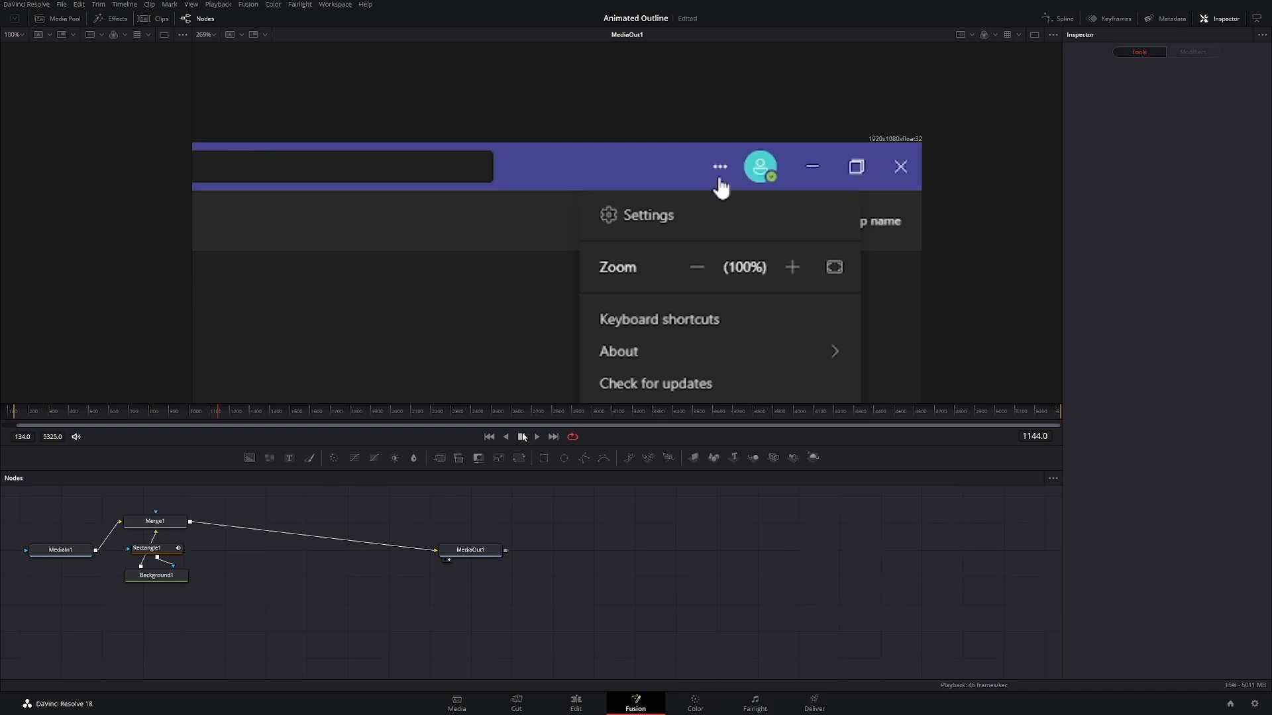
key(ctrl+s)
Step: Add a second rectangle mask to the Background node, centre it at about X 0.612, Y 0.670, and turn off its Solid option
click(179, 579)
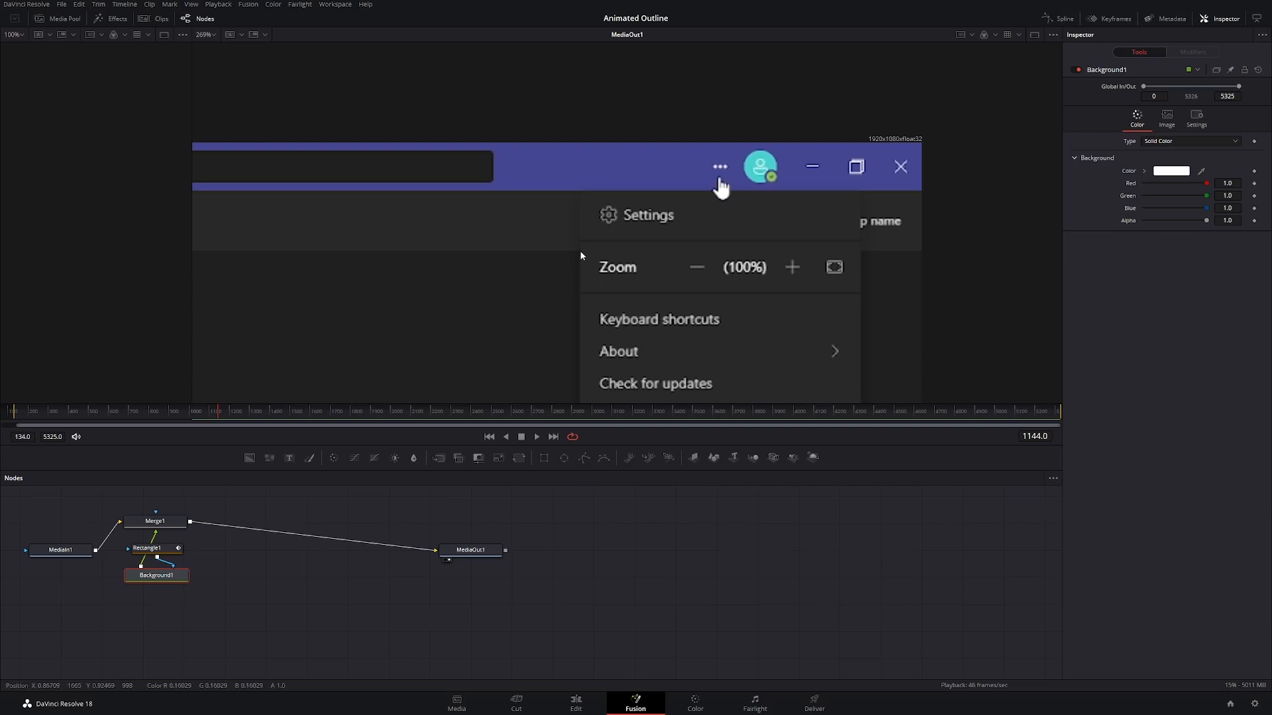
click(547, 460)
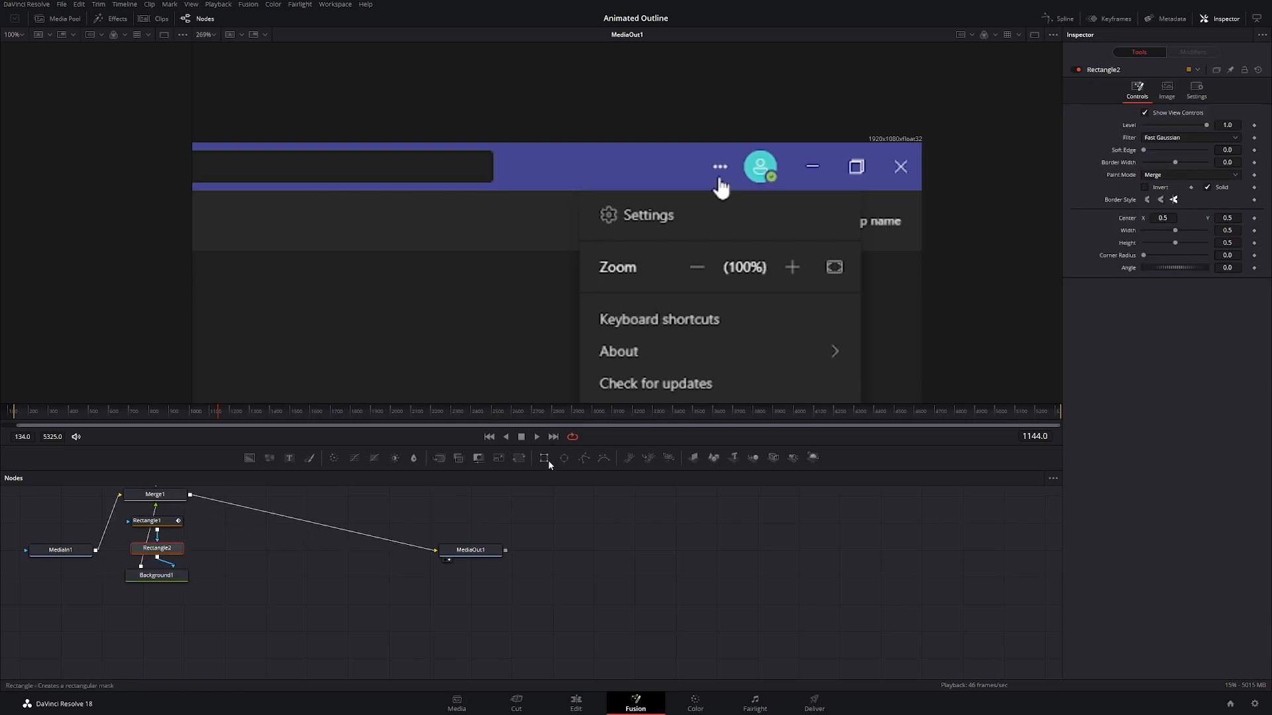
scroll(492, 327, down, 5)
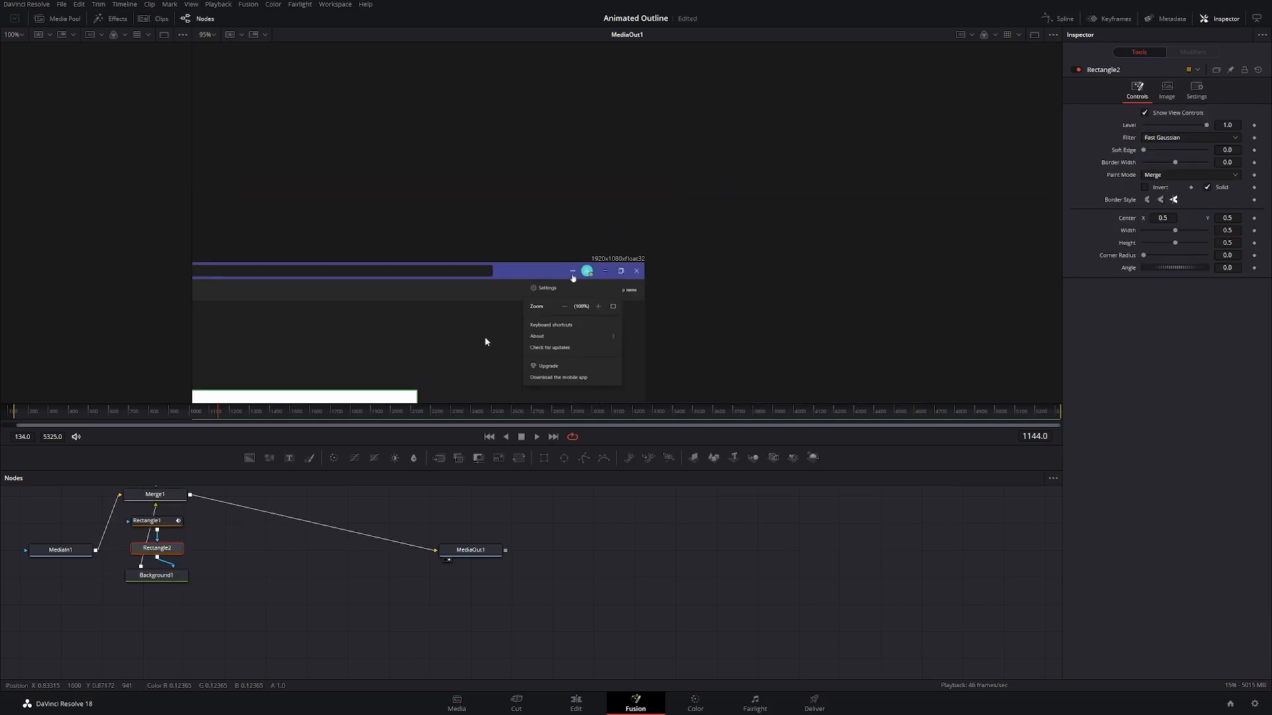
drag(505, 332, 808, 145)
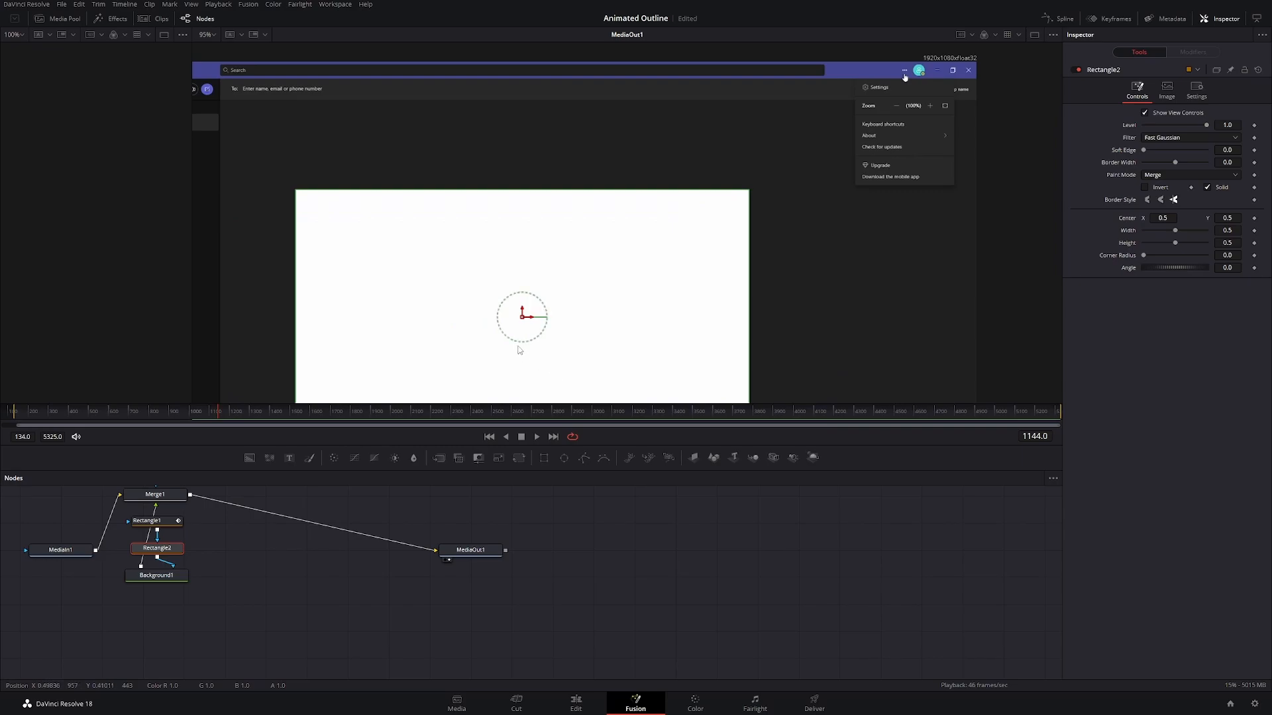
drag(523, 320, 626, 233)
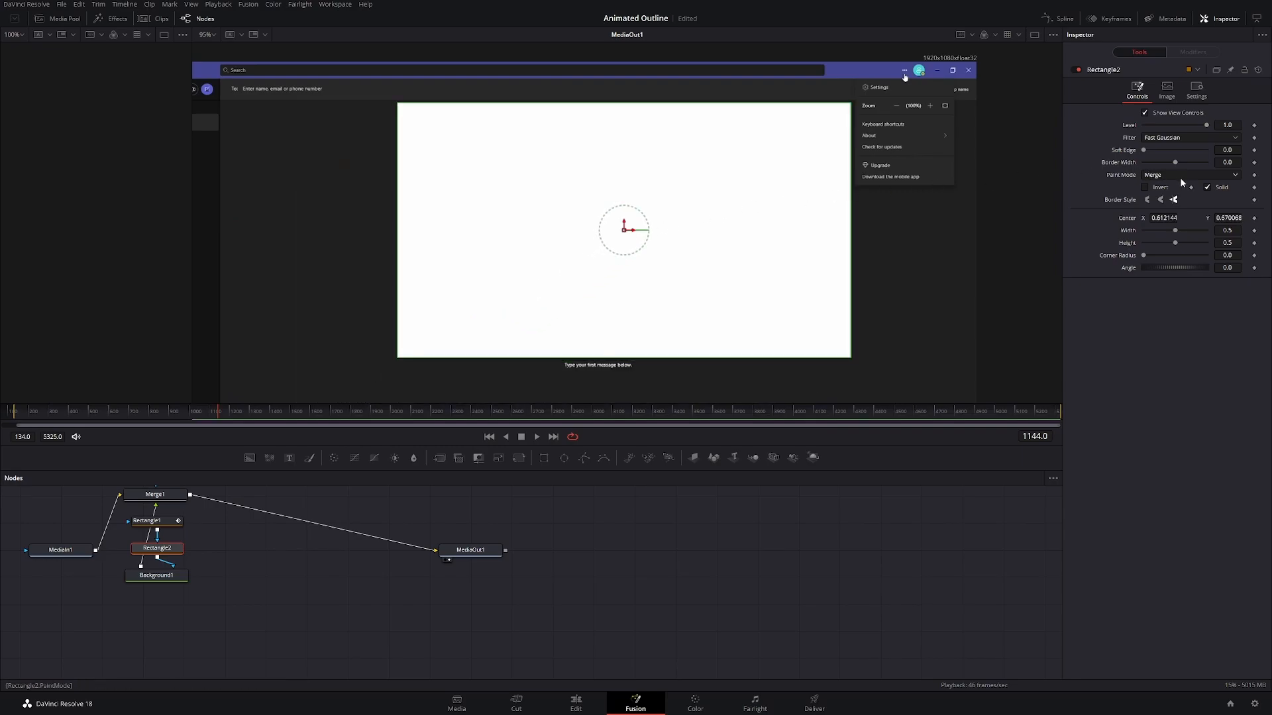
click(1208, 189)
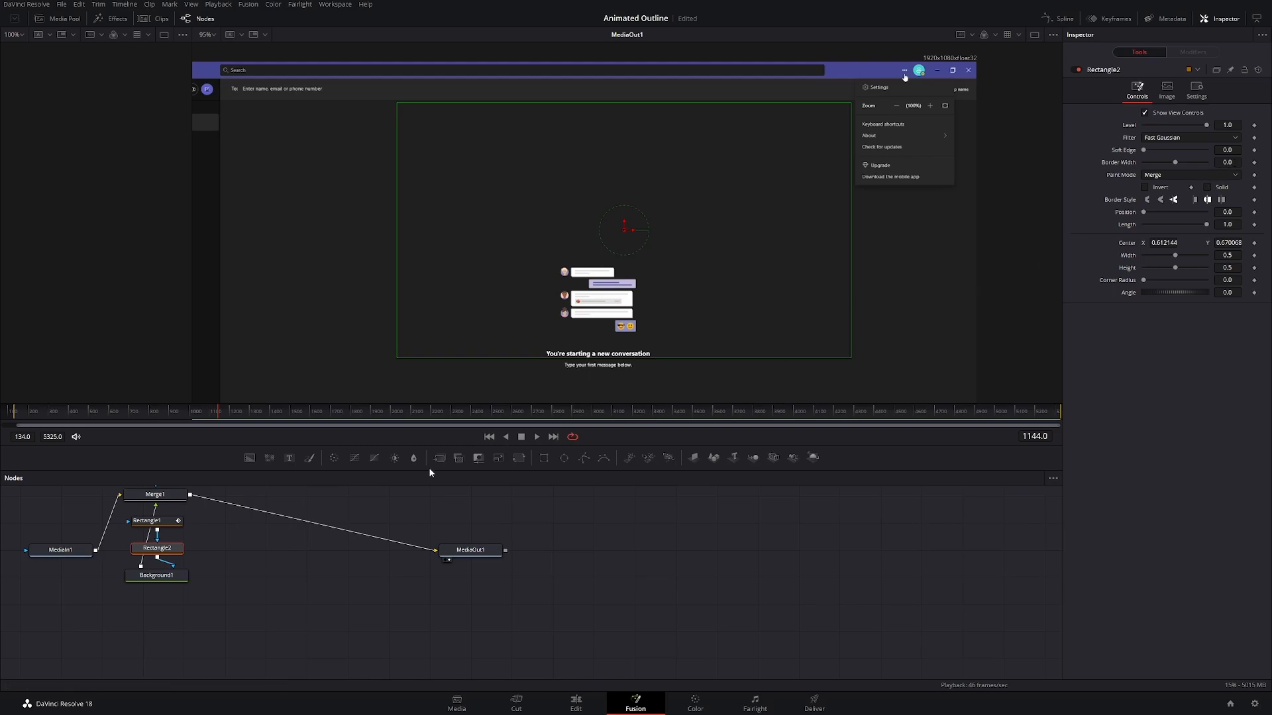
Step: Check Rectangle1's settings and set Rectangle2's border width to the same 0.0018
click(164, 523)
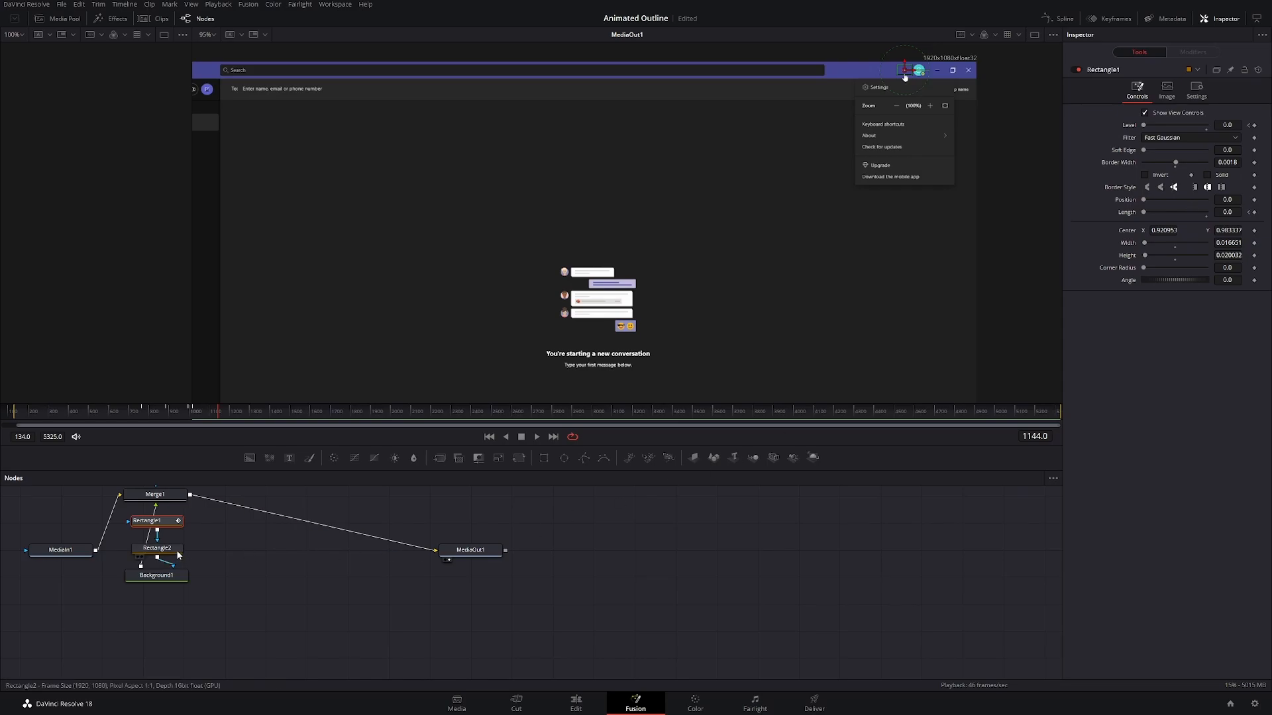
click(157, 548)
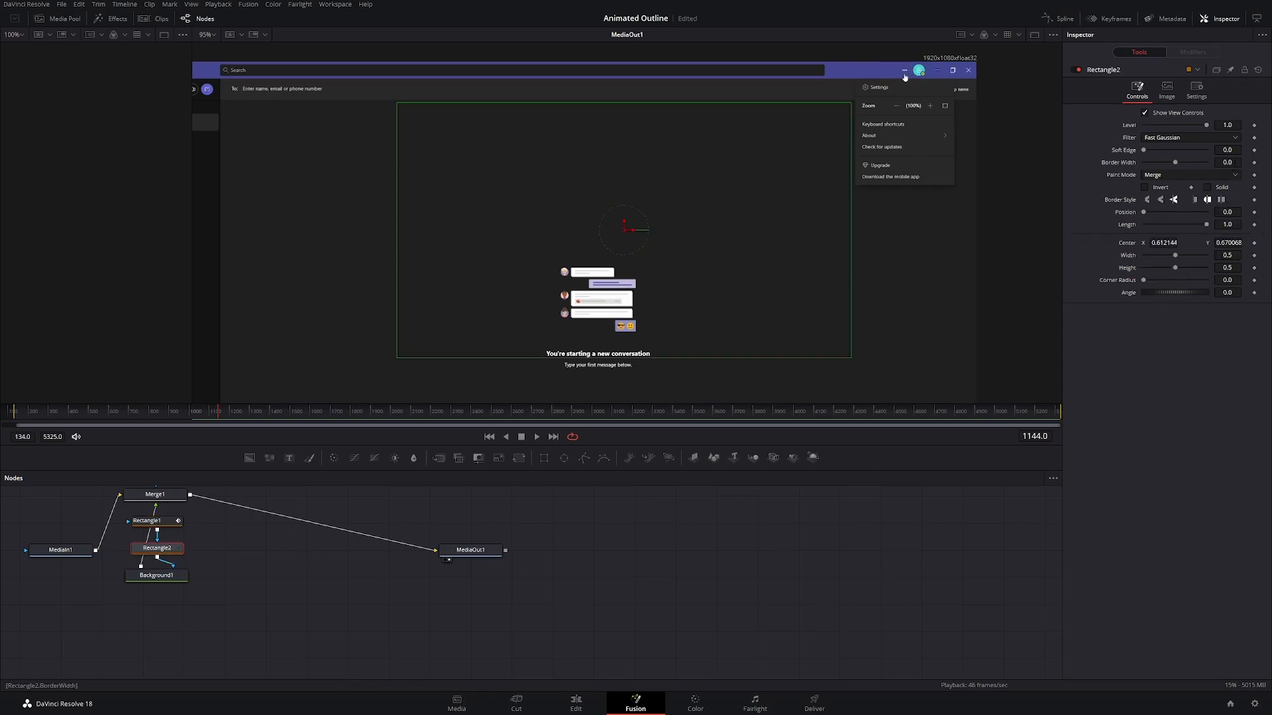
click(1227, 163)
text(0.0018)
key(Return)
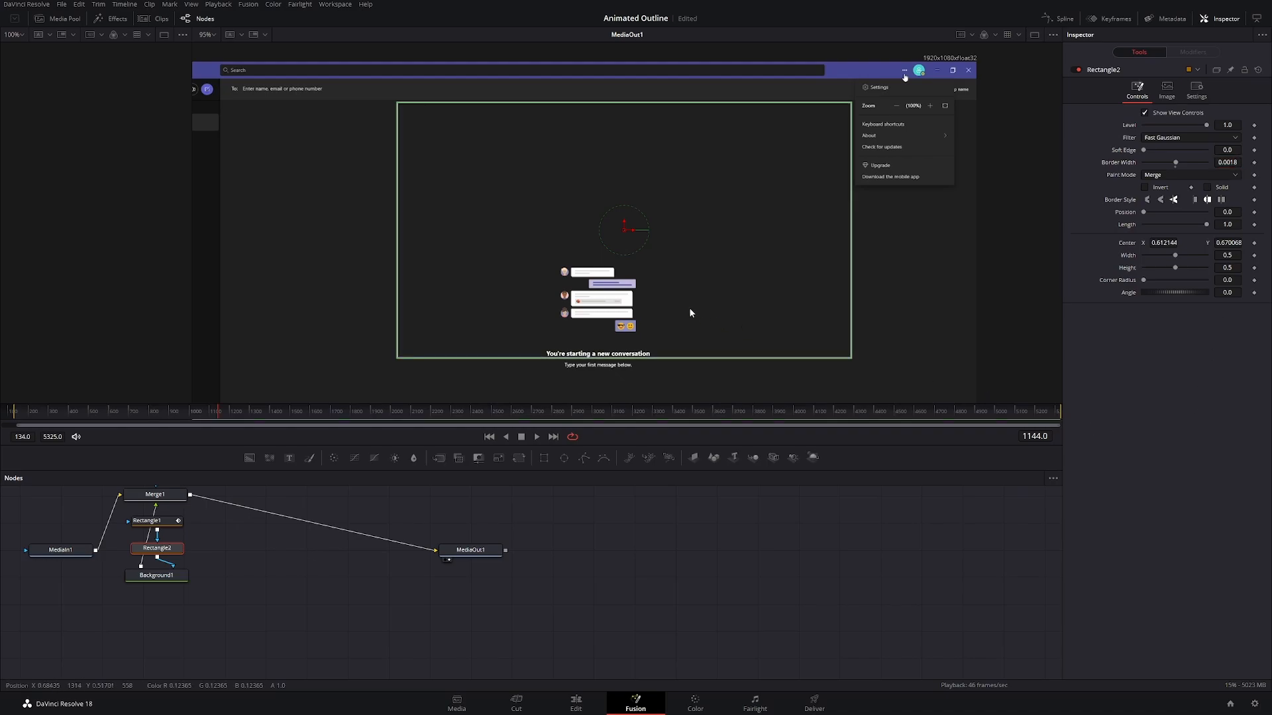
Step: Fit Rectangle2 around the Settings menu entry, about 0.108 wide and 0.031 high, centred at about X 0.921, Y 0.949
drag(664, 358, 669, 256)
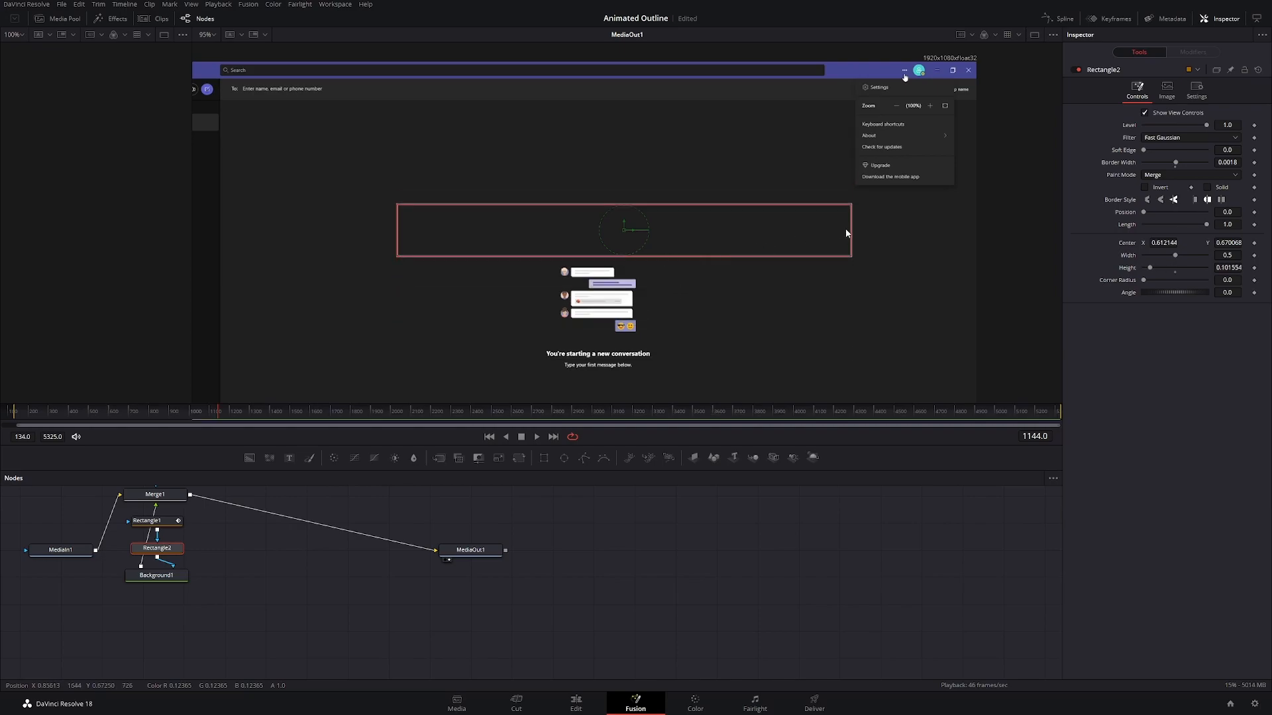
drag(848, 233, 809, 484)
scroll(932, 184, up, 5)
drag(809, 321, 796, 439)
drag(825, 361, 818, 259)
drag(662, 207, 671, 123)
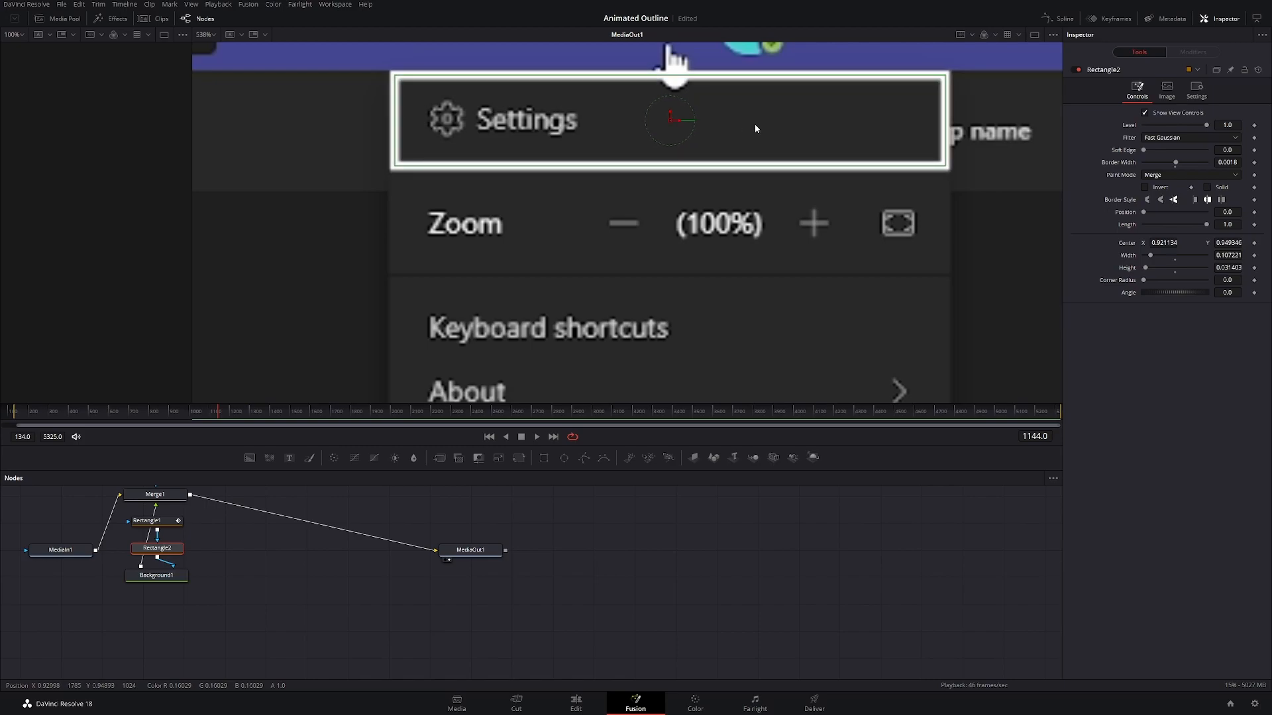
drag(946, 129, 949, 132)
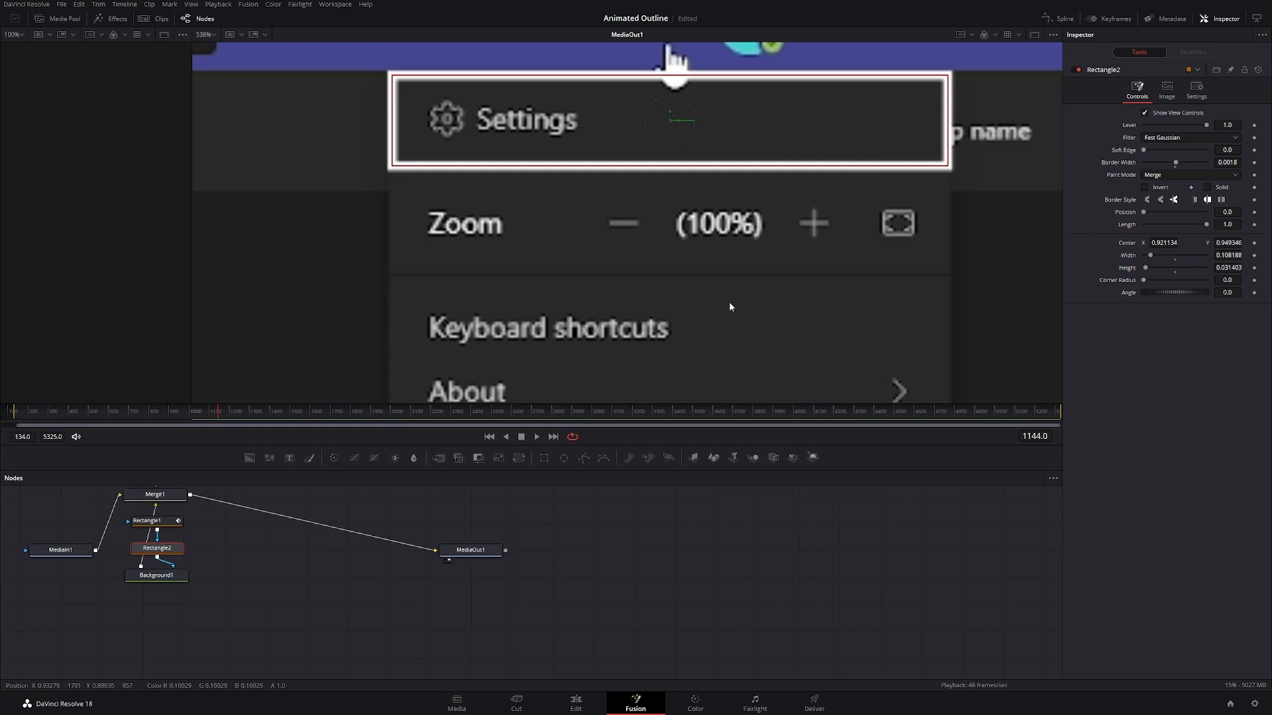
Step: Move to frame 1018, just before the menu opens, and keyframe Rectangle2's Level and Length both at 0
scroll(714, 290, down, 3)
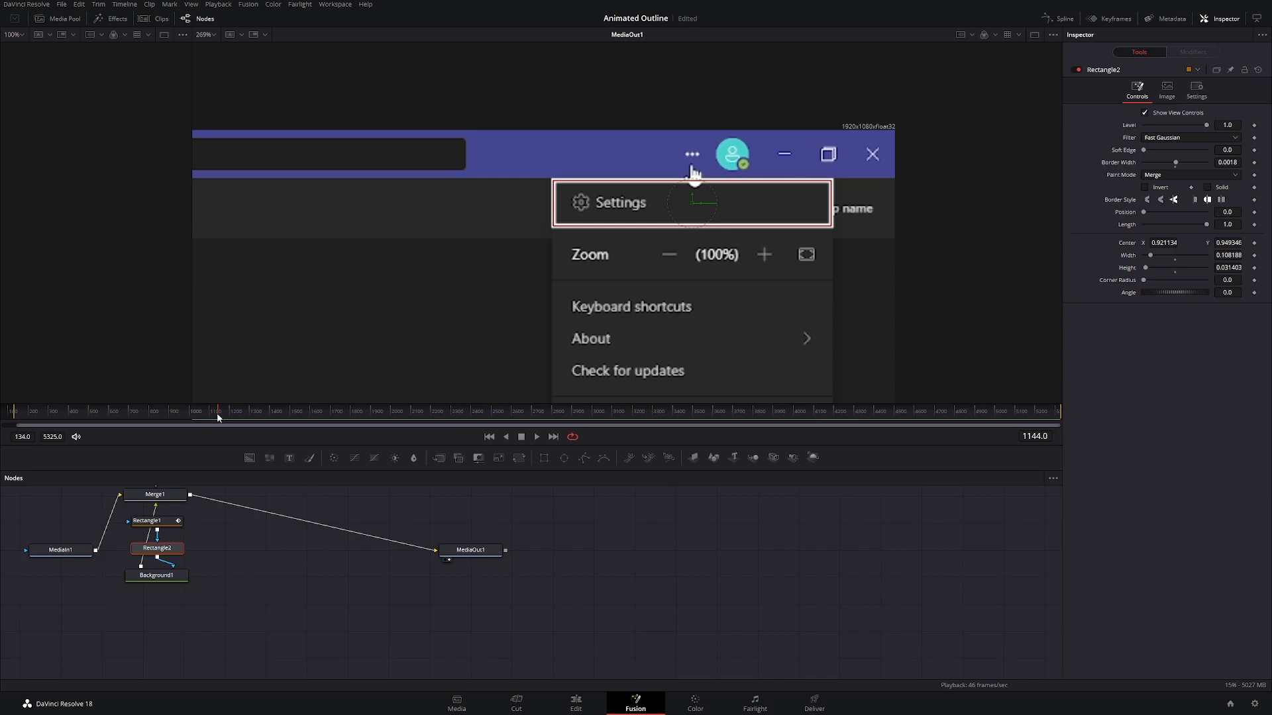
drag(217, 412, 195, 417)
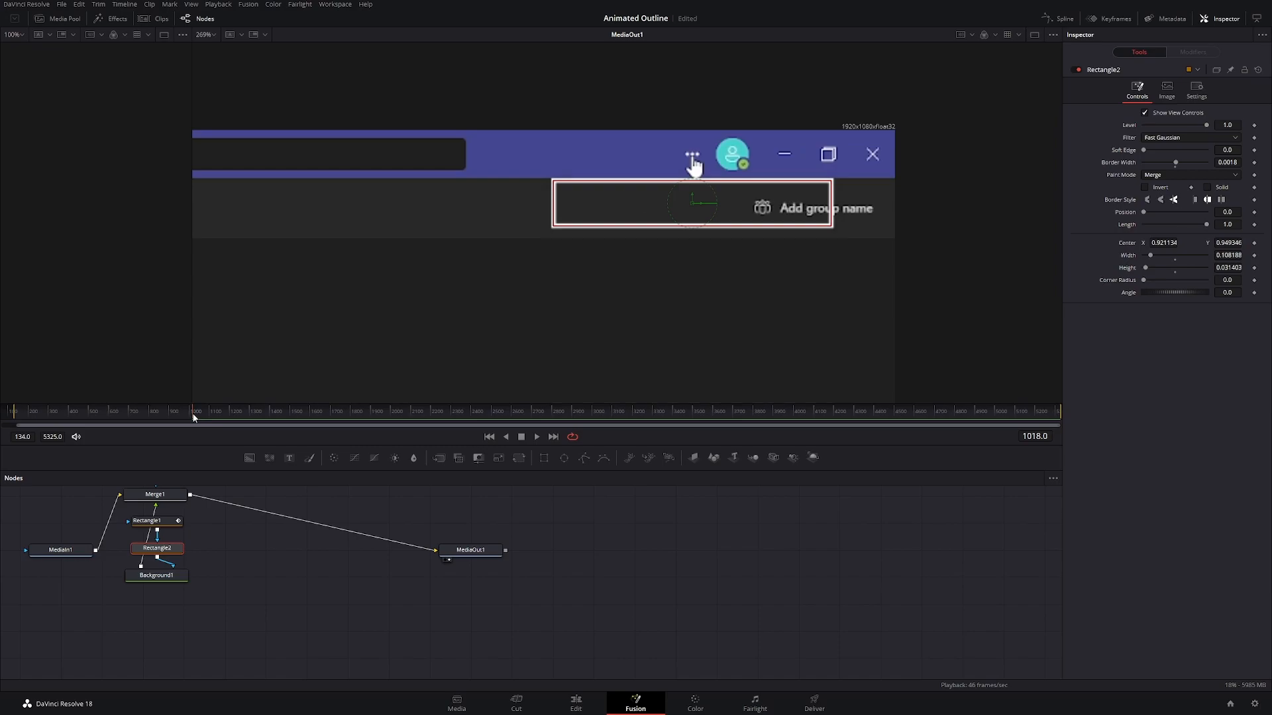
drag(194, 417, 244, 416)
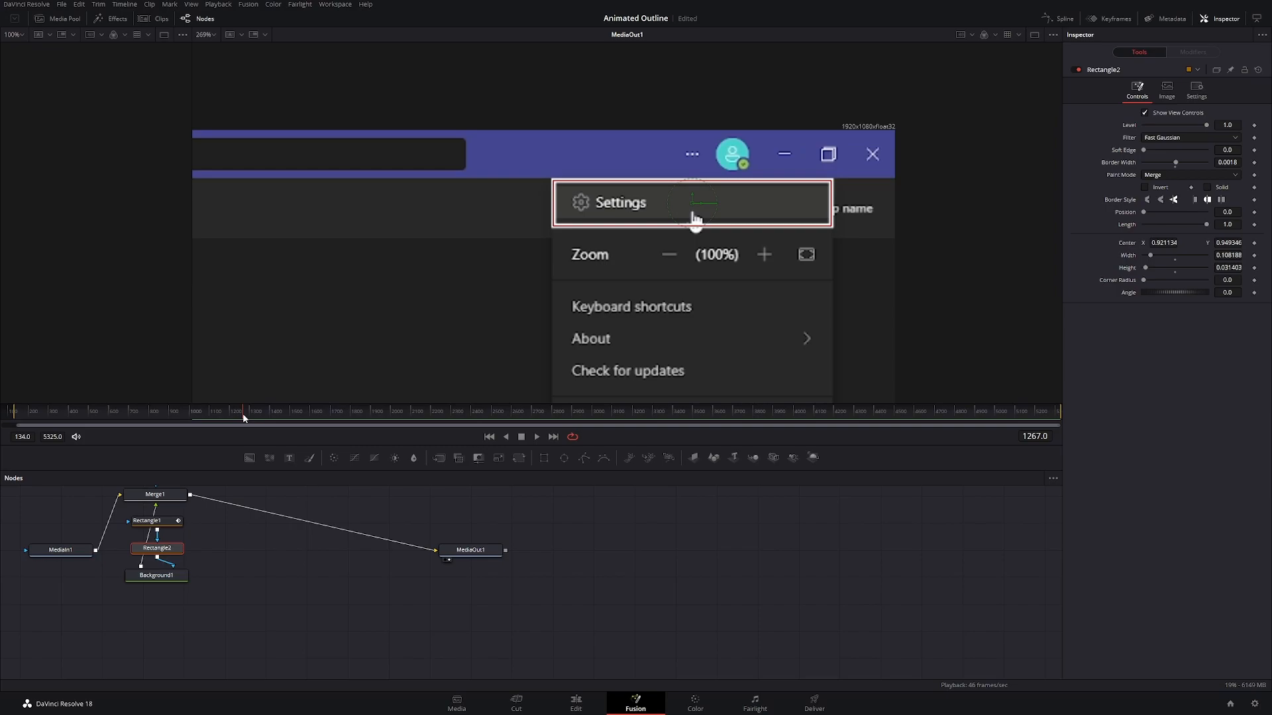
drag(244, 417, 194, 422)
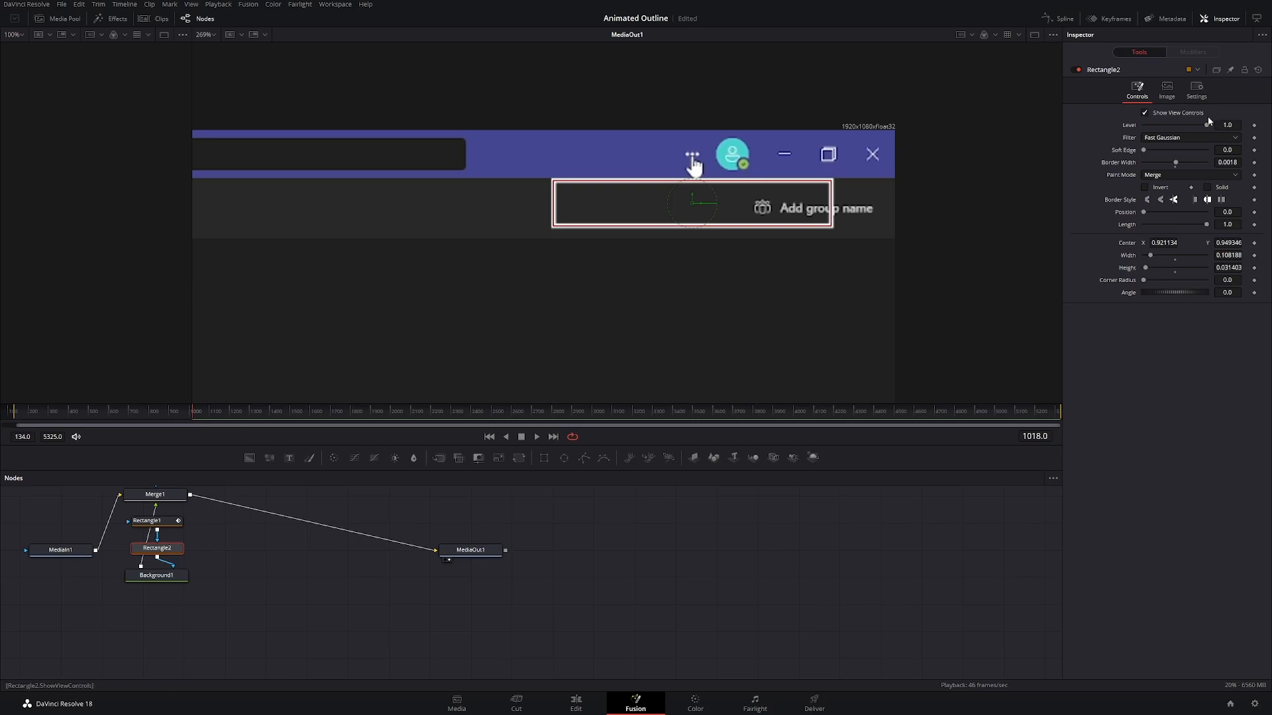
drag(1207, 124, 1113, 132)
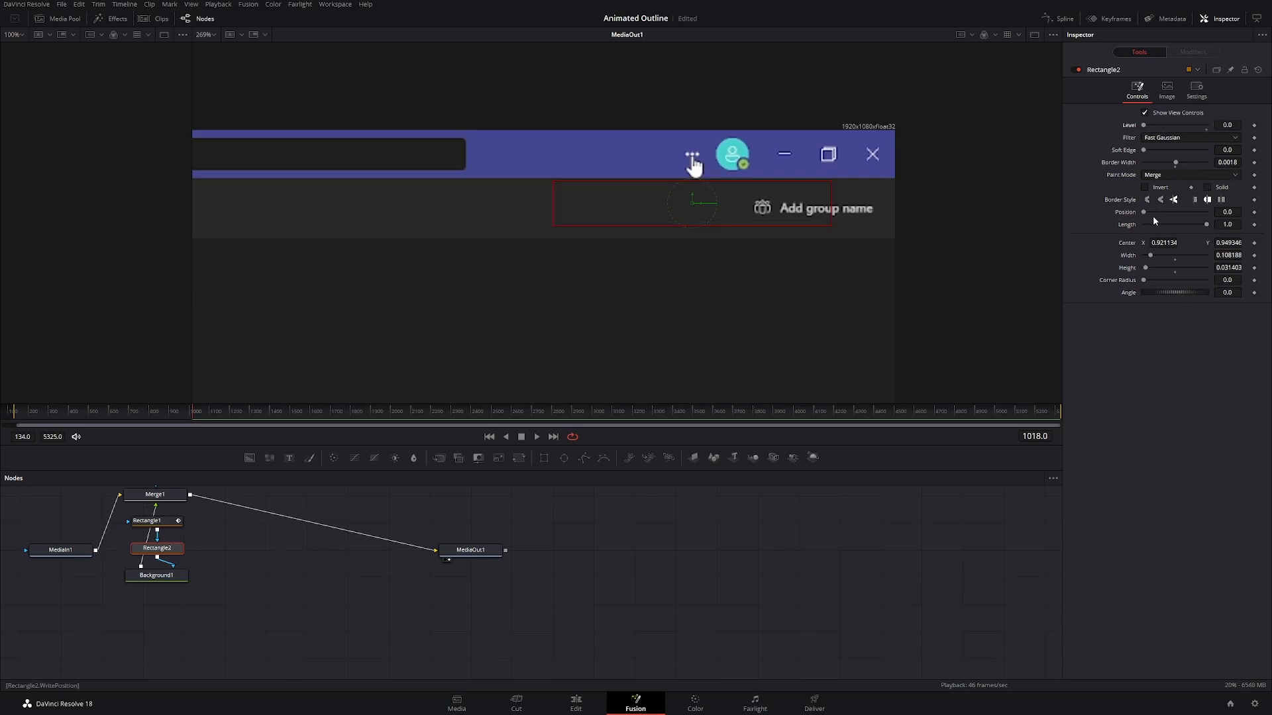
drag(1207, 226, 1121, 232)
click(1254, 225)
click(1254, 126)
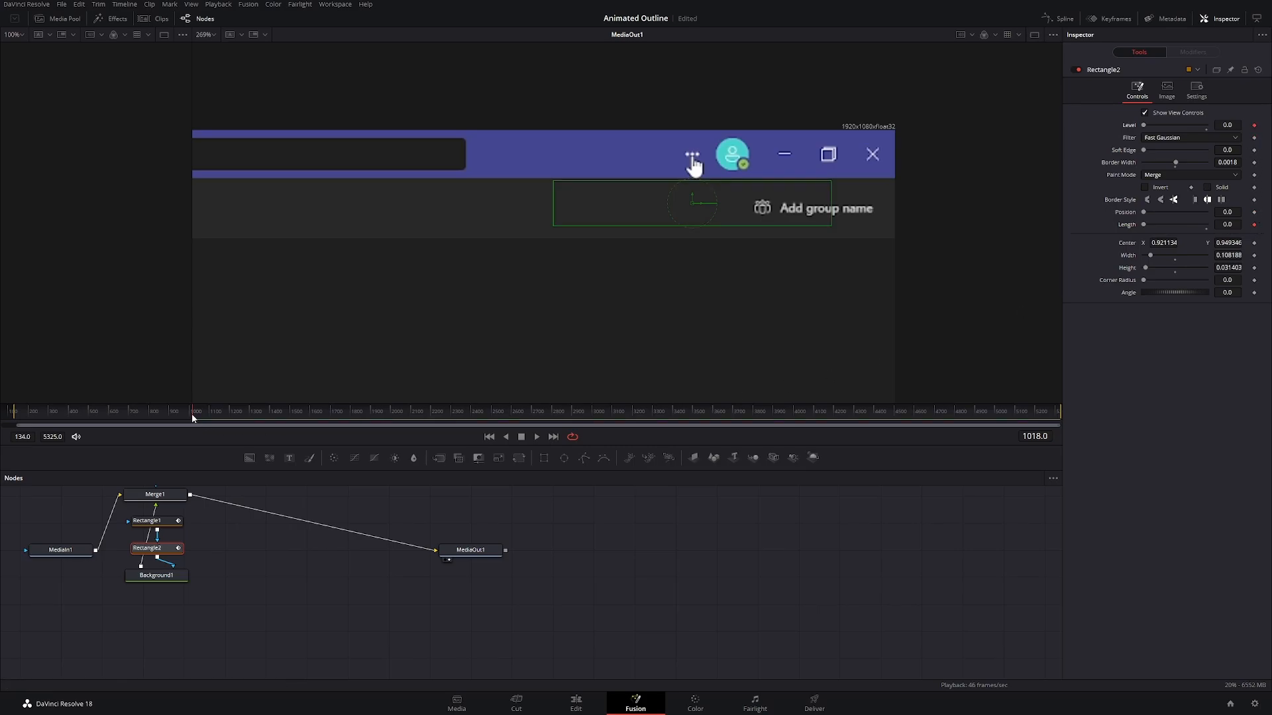
Step: Move to frame 1100, with the menu open, and set Rectangle2's Level and Length both to 1.0
drag(194, 415, 209, 415)
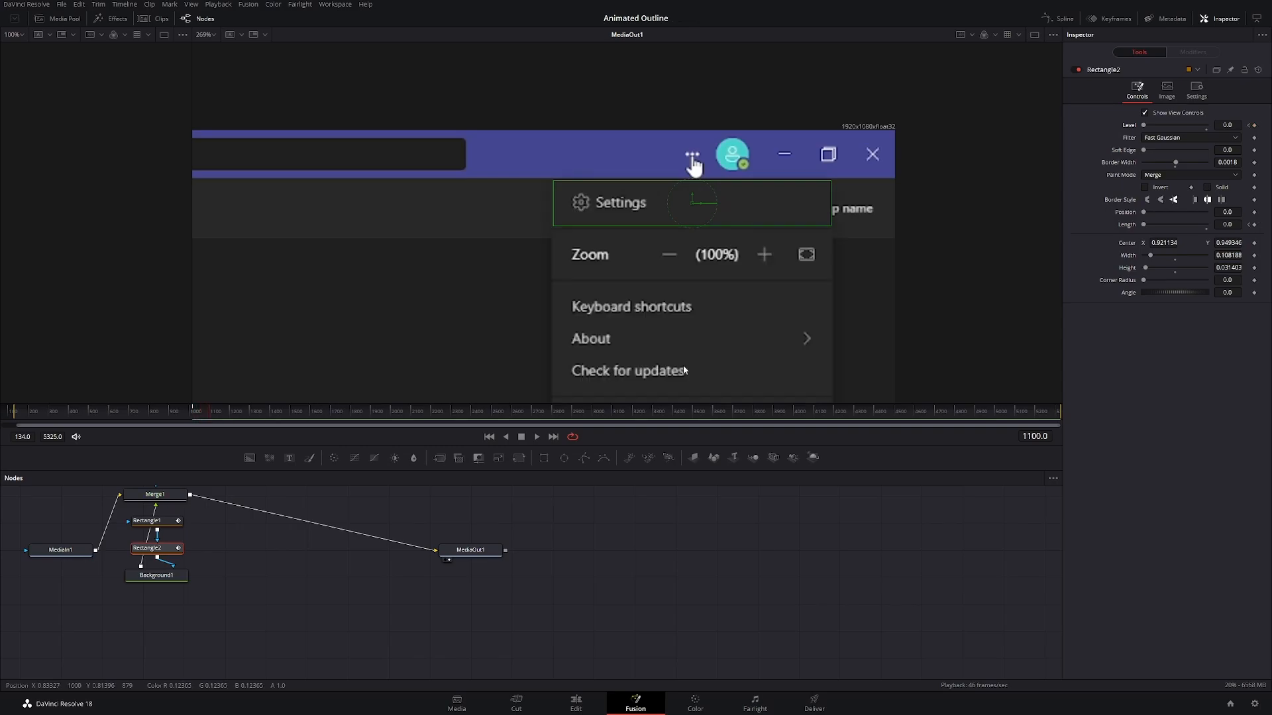
drag(1144, 126, 1259, 160)
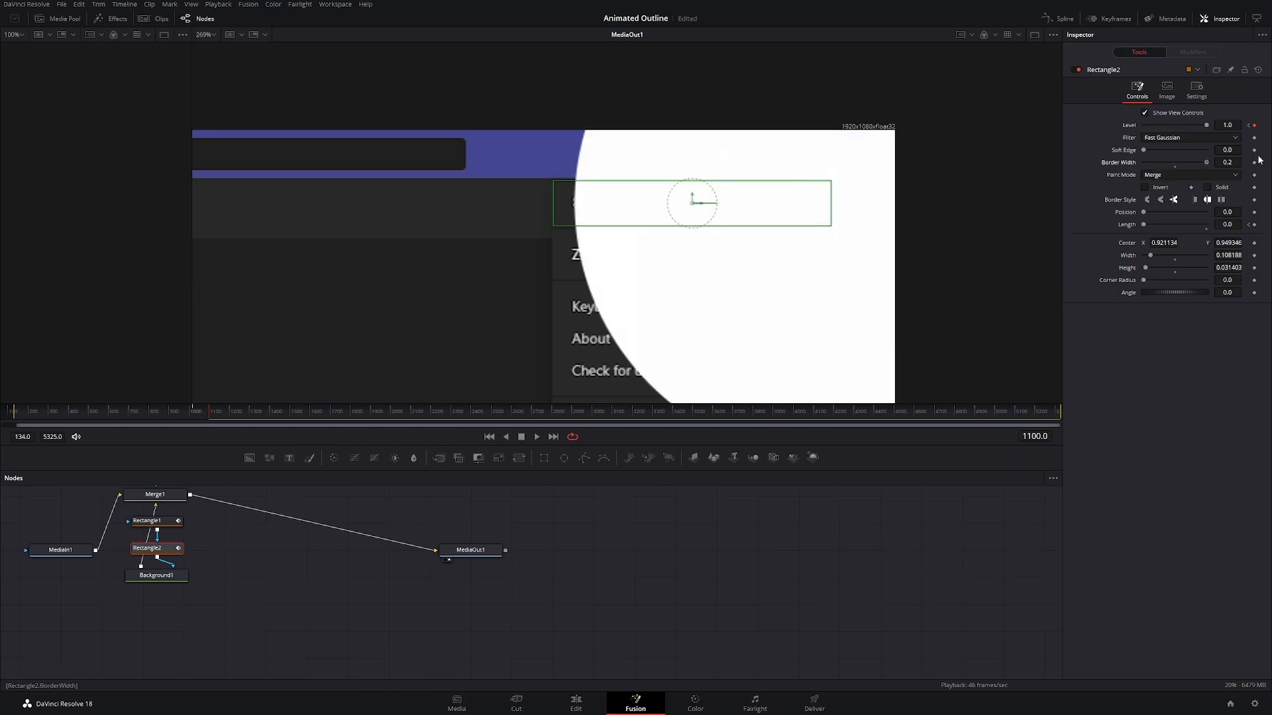
key(ctrl+z)
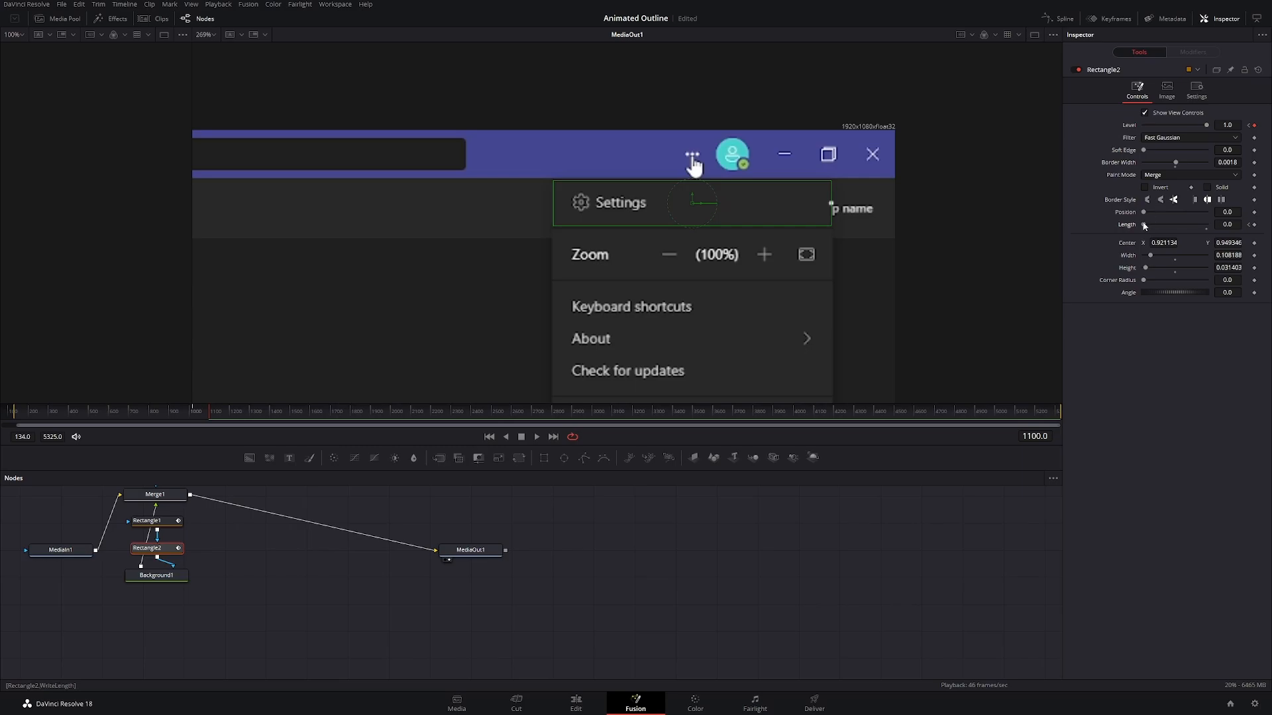
drag(1144, 225, 1216, 226)
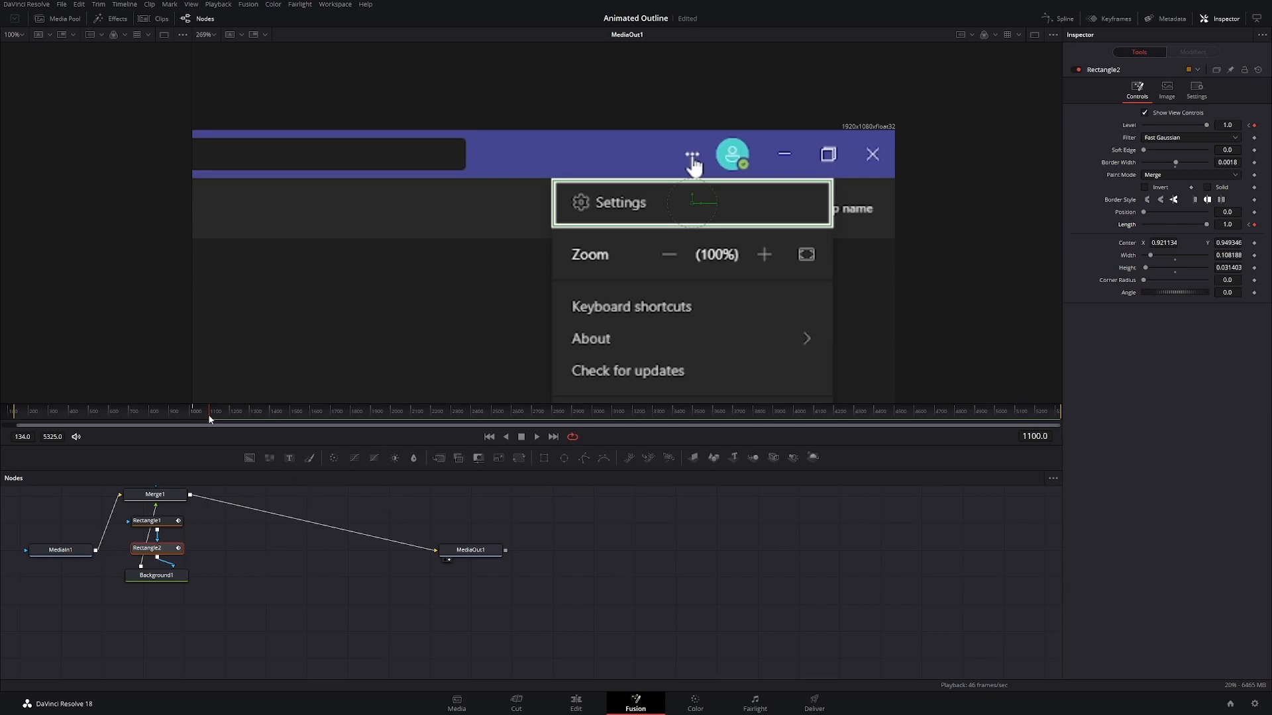
Step: Move to frame 1233 and add hold keyframes for Rectangle2's Level and Length, both at 1.0
drag(209, 419, 243, 414)
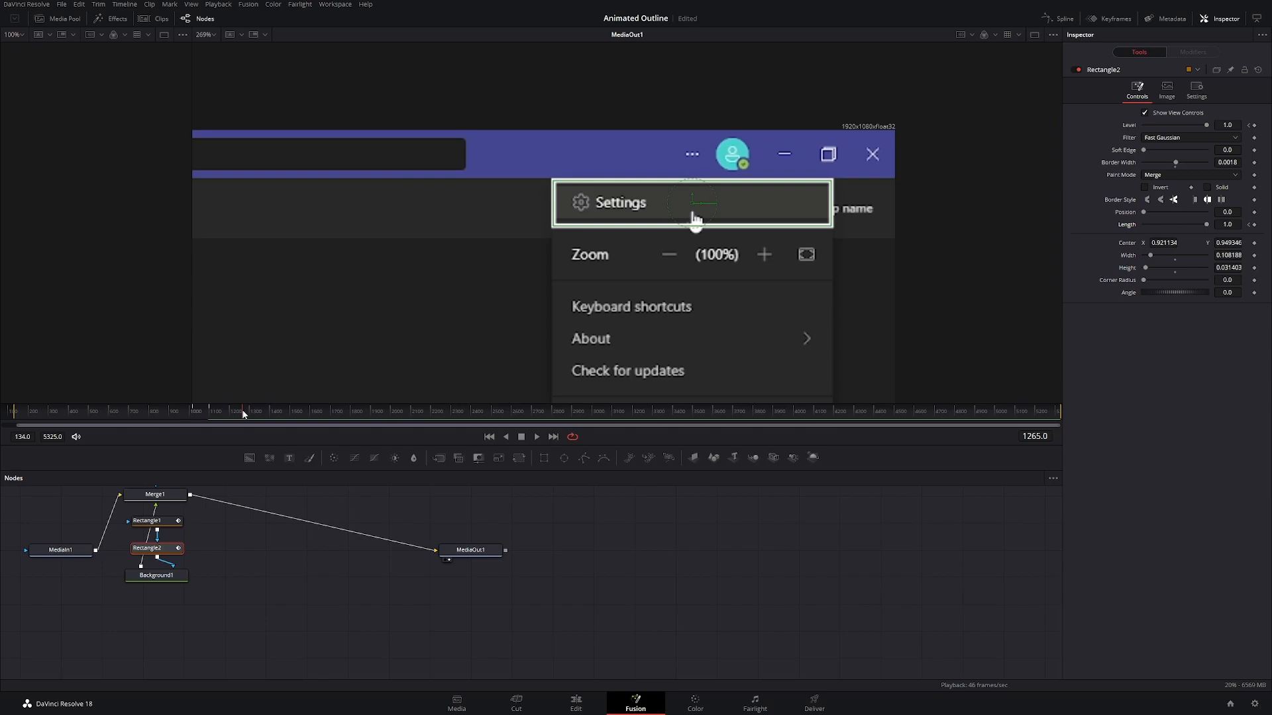
drag(244, 414, 238, 414)
click(1253, 124)
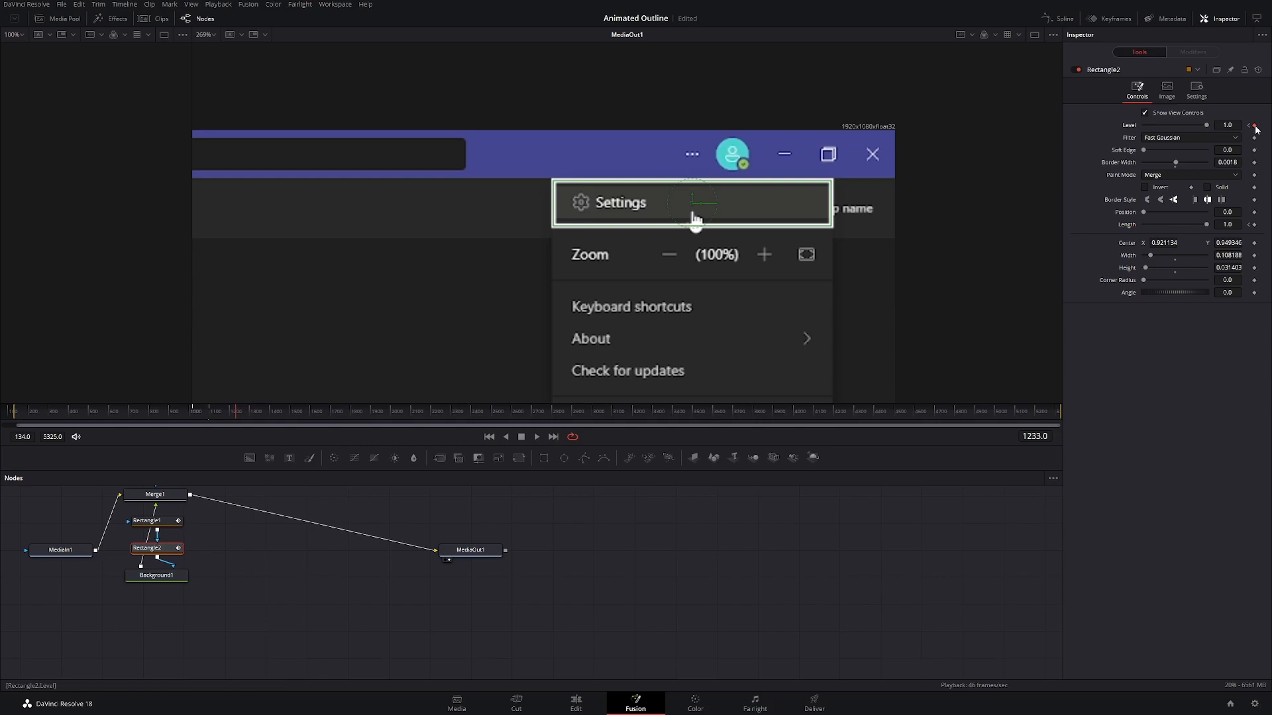
click(1254, 224)
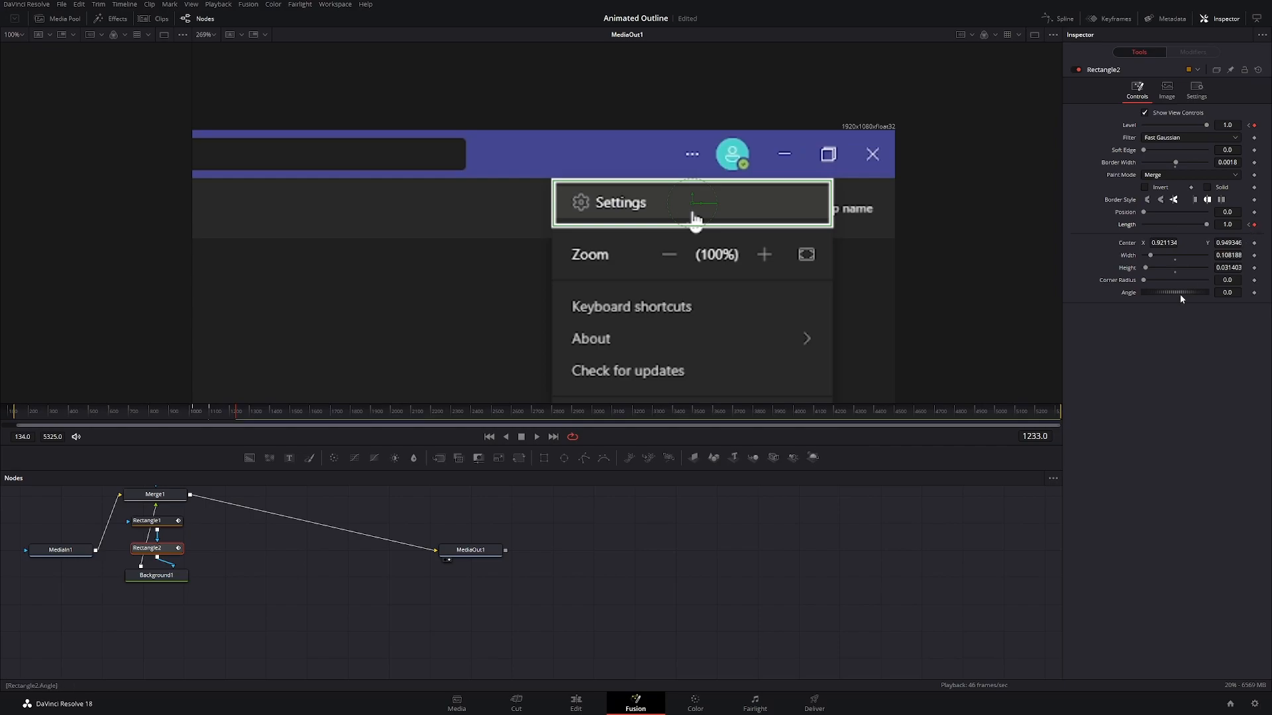
Step: Move to frame 1267 and set Rectangle2's Level and Length both to 0
drag(236, 415, 244, 415)
drag(1201, 127, 1143, 125)
drag(1206, 224, 1135, 227)
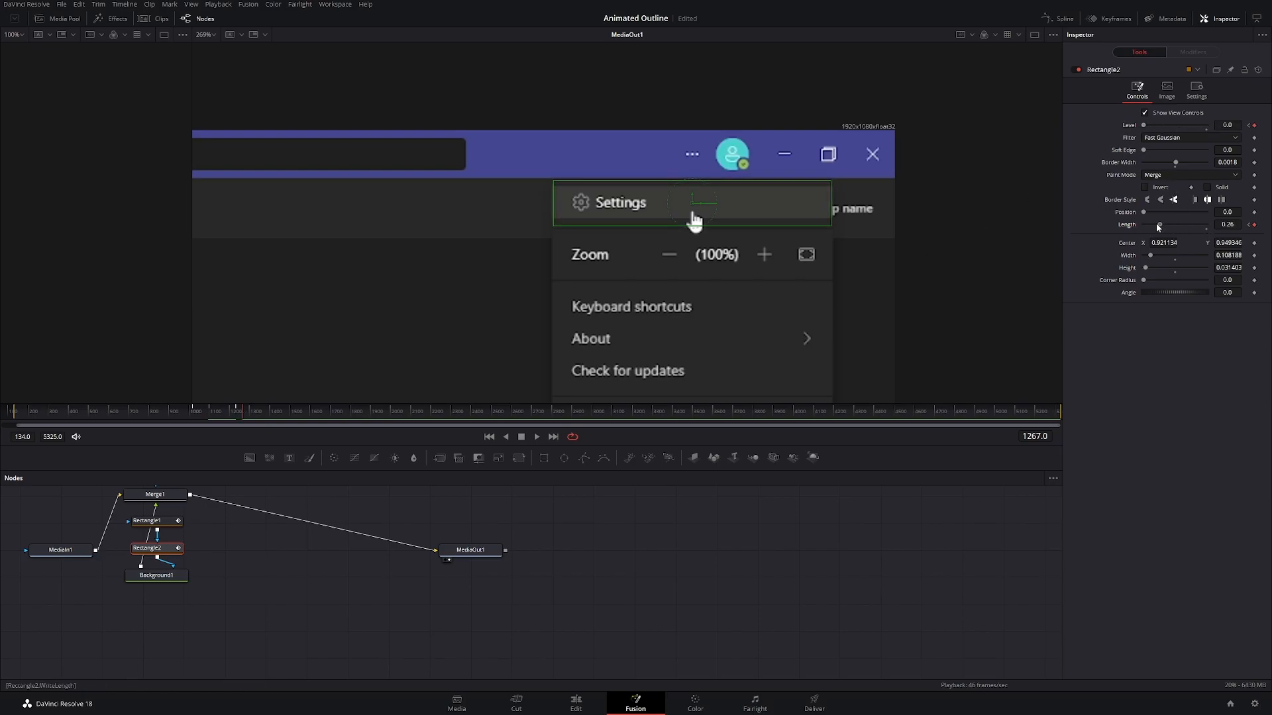
Step: Play back both outline animations from about frame 838 with the mask guides hidden to check their timing
click(158, 581)
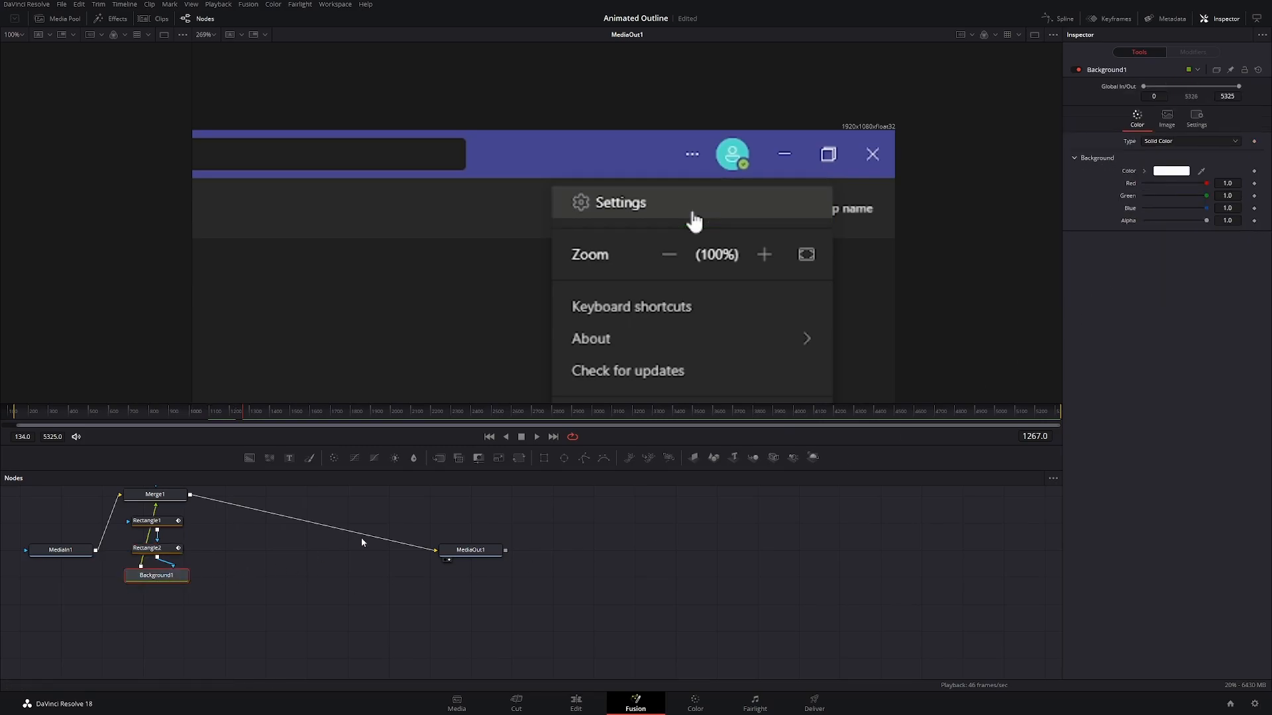
drag(241, 412, 165, 414)
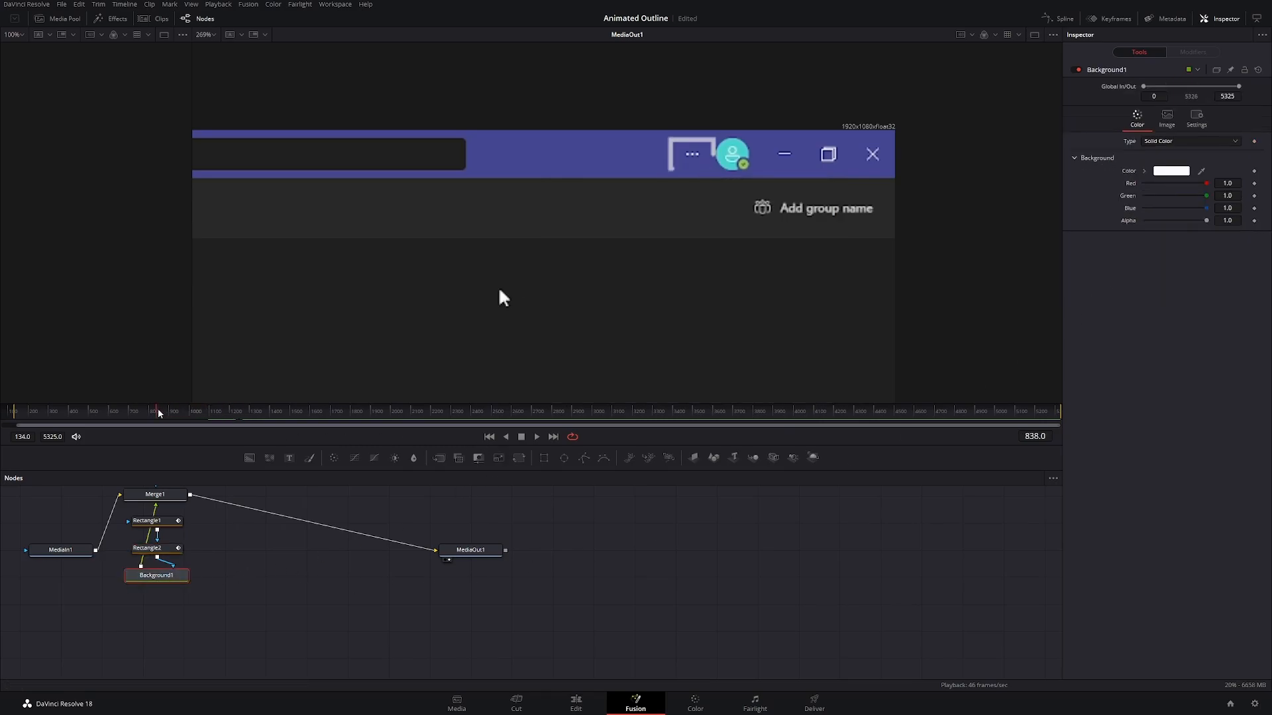
click(537, 437)
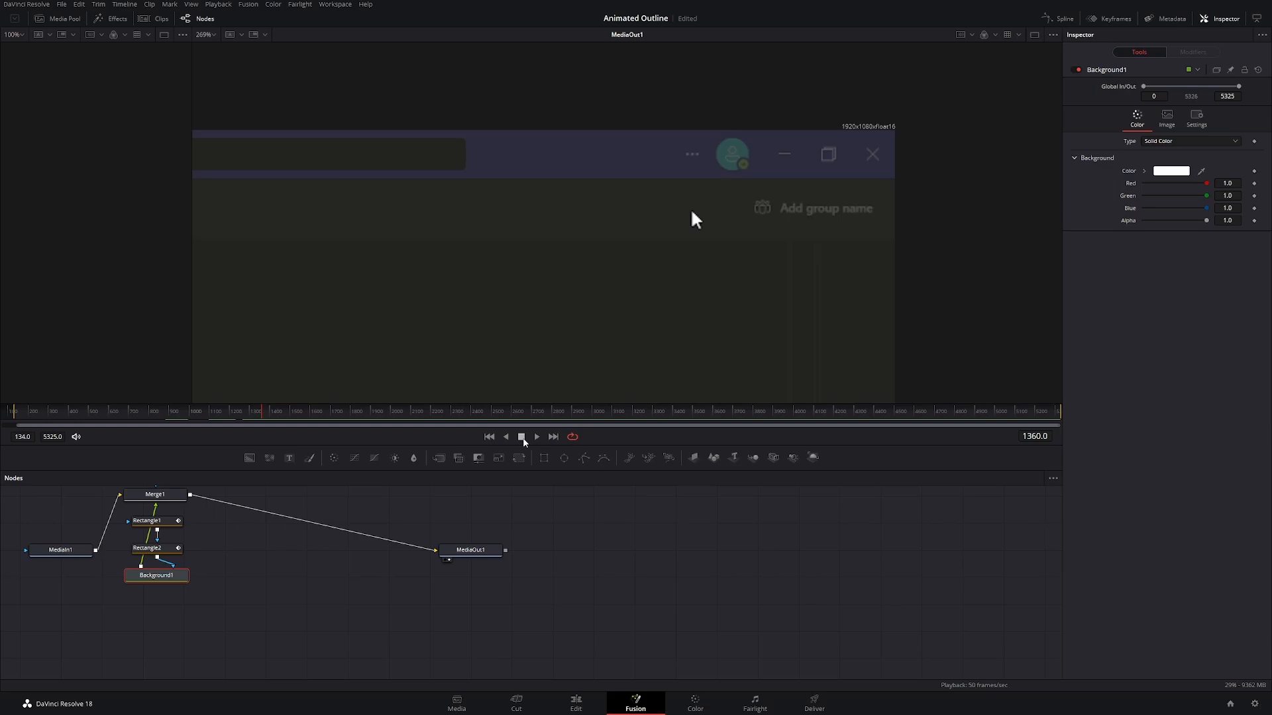
click(259, 416)
drag(260, 416, 256, 415)
Step: Return to Rectangle2's end keyframe at frame 1267 and set its Length to 1.0
click(159, 552)
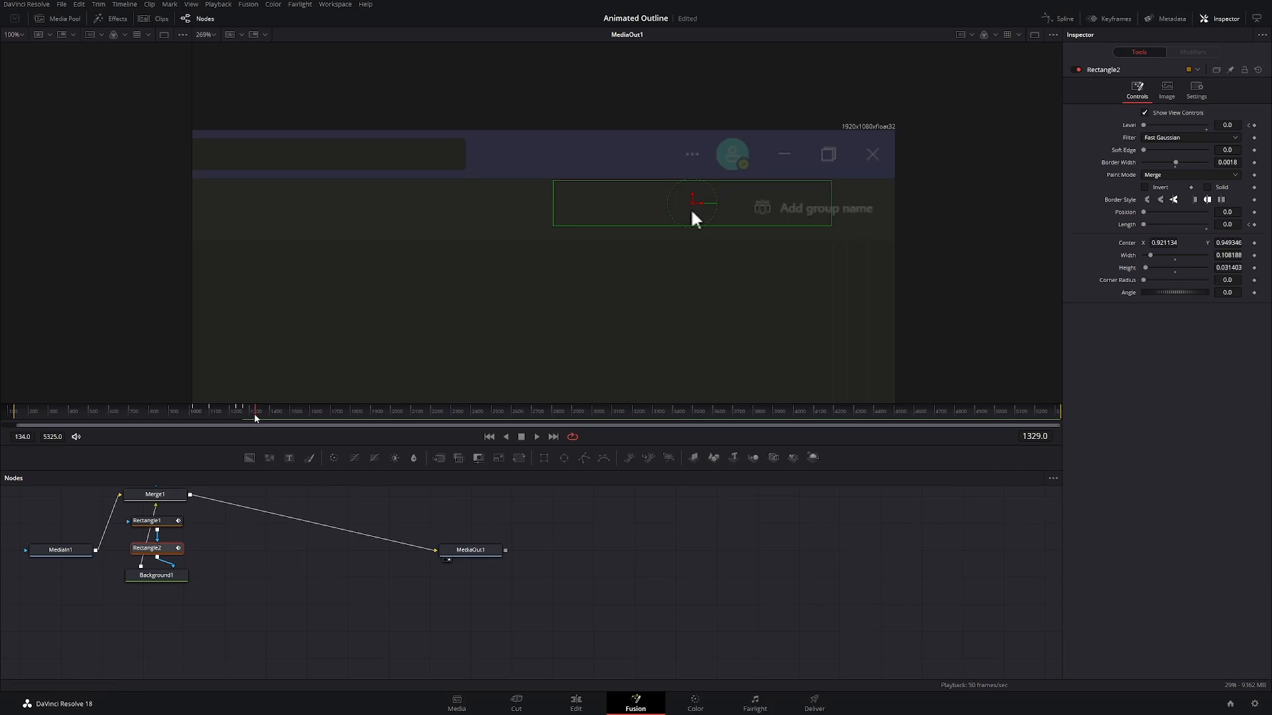
drag(255, 418, 244, 417)
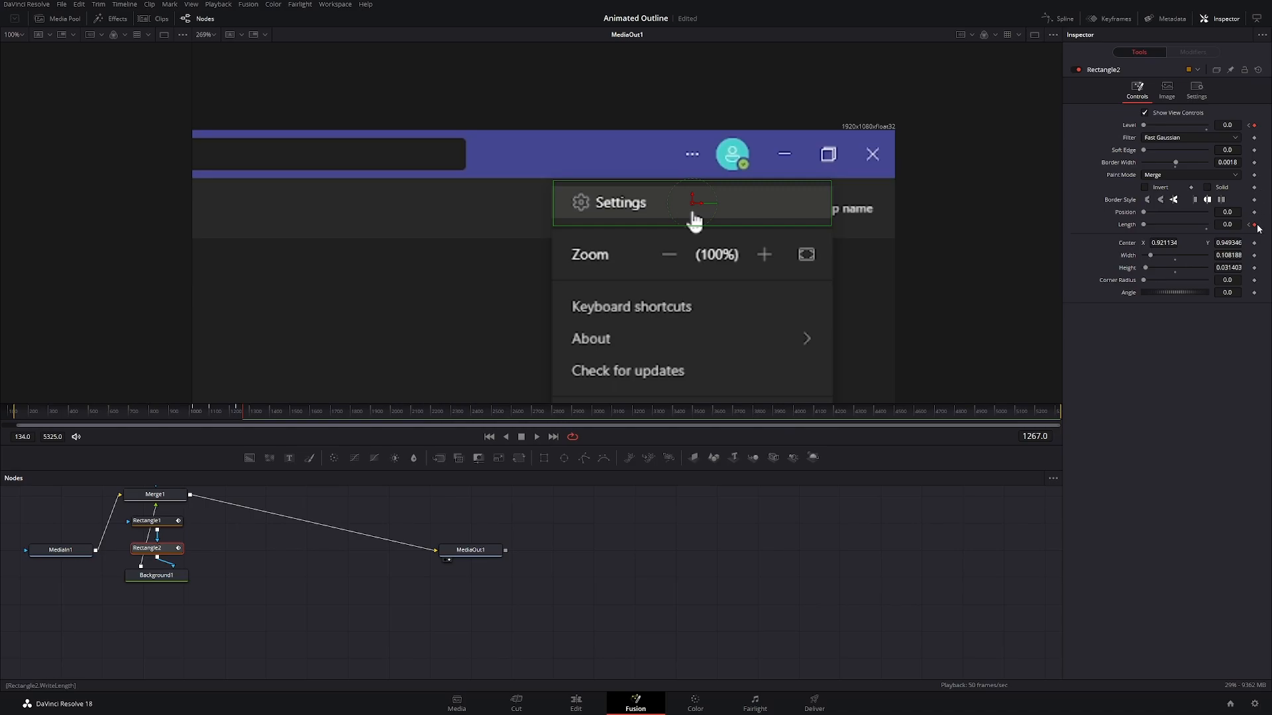
drag(1146, 225, 1206, 225)
Step: Replay the Settings outline's ending with the mask guides hidden to check how it disappears
click(160, 576)
drag(243, 416, 228, 416)
click(536, 437)
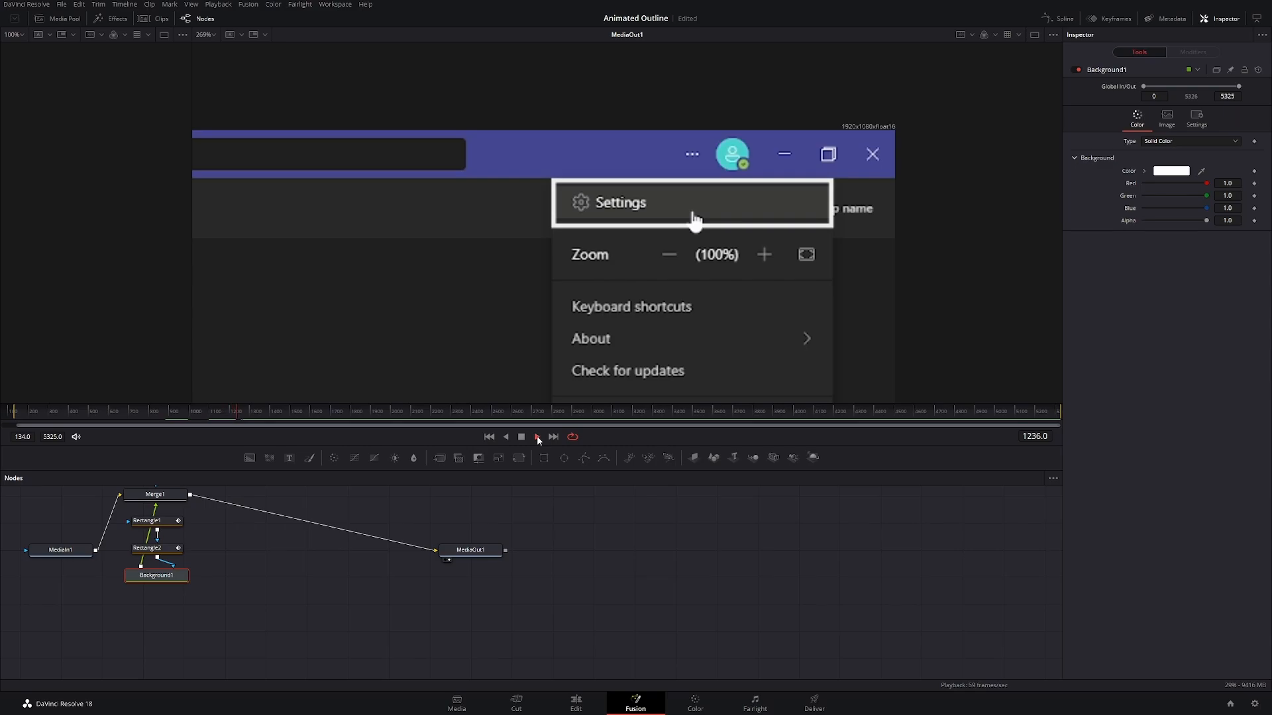
click(522, 438)
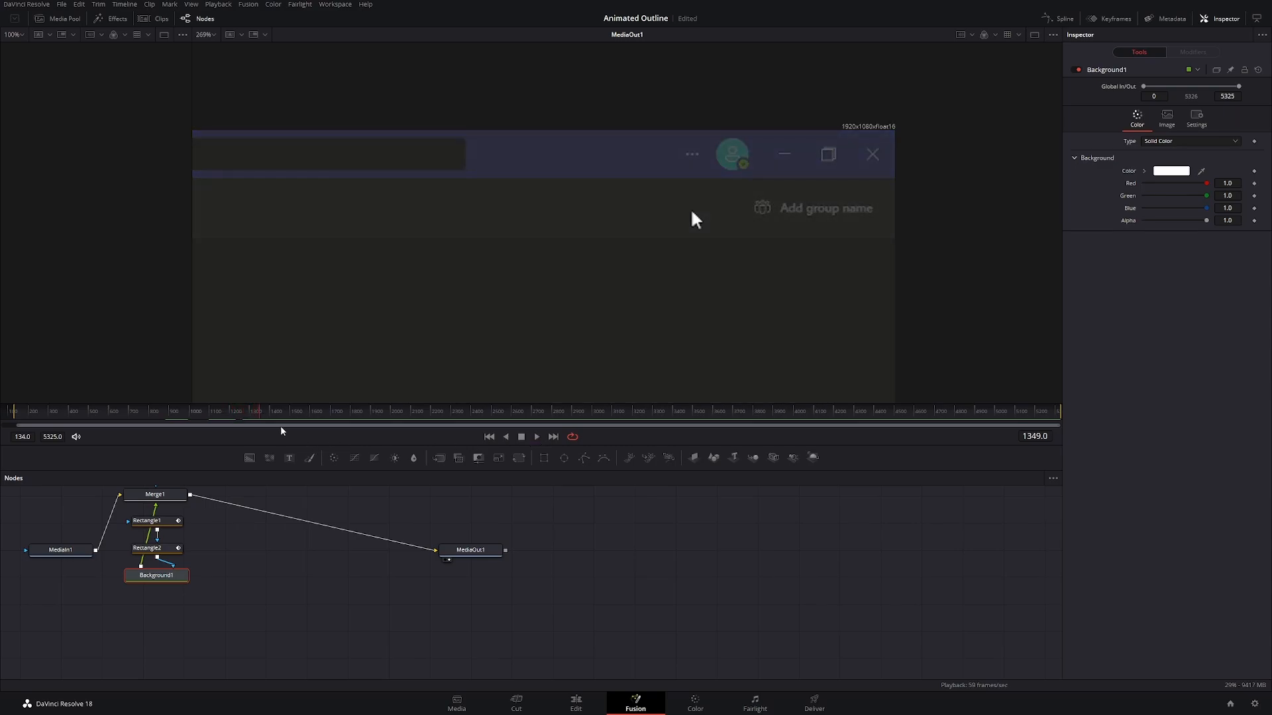
drag(261, 418, 220, 417)
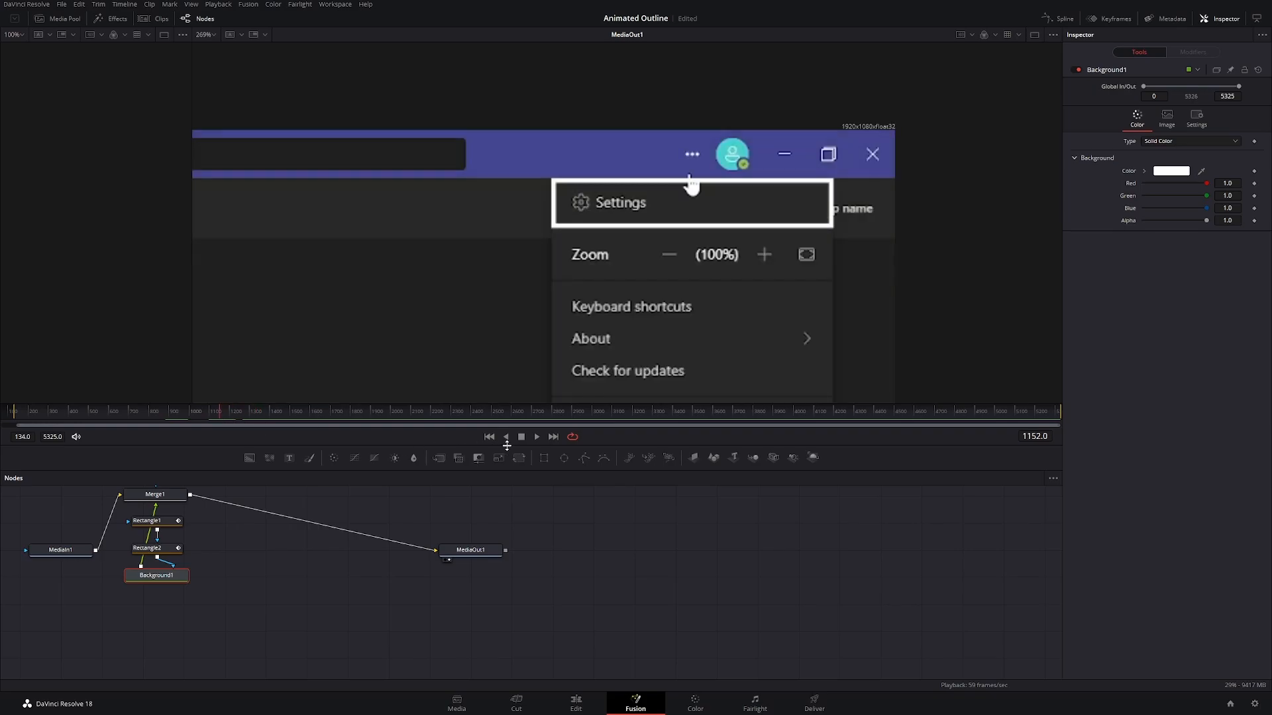
click(537, 438)
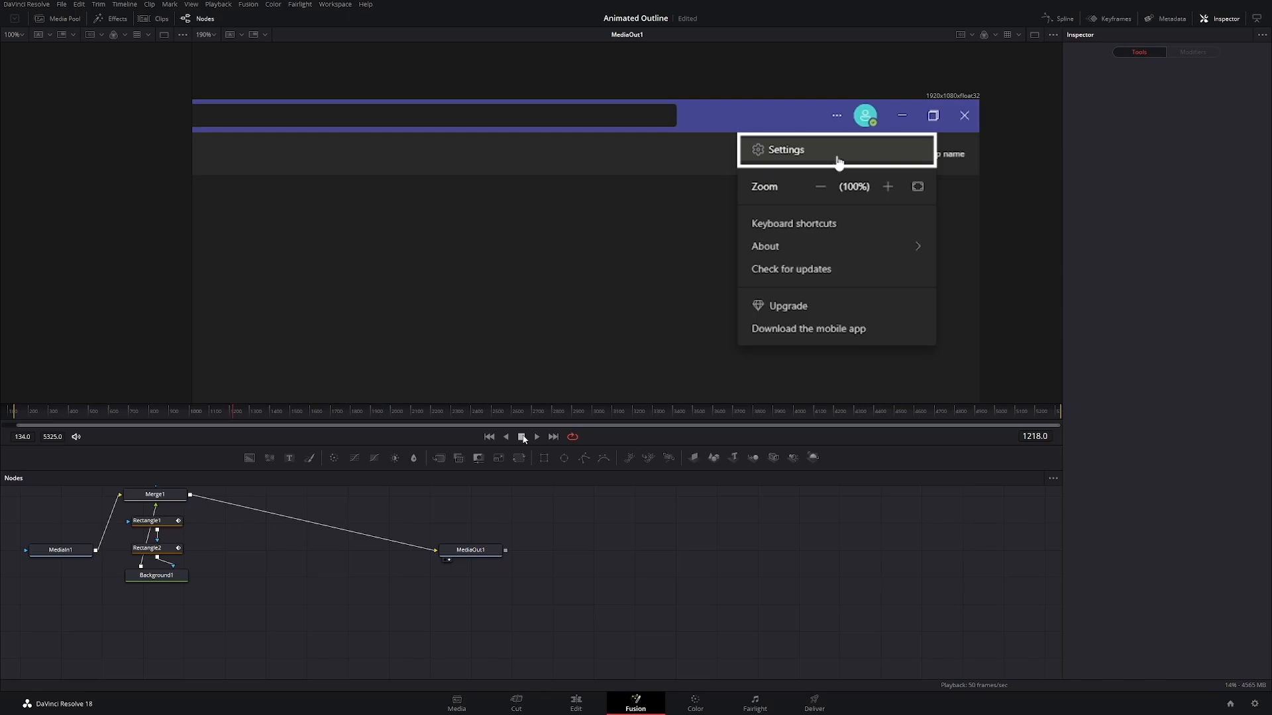
Step: Save the project and add a second Background node merged over MediaIn1, moving its Merge2 node down for space
key(ctrl+s)
click(79, 555)
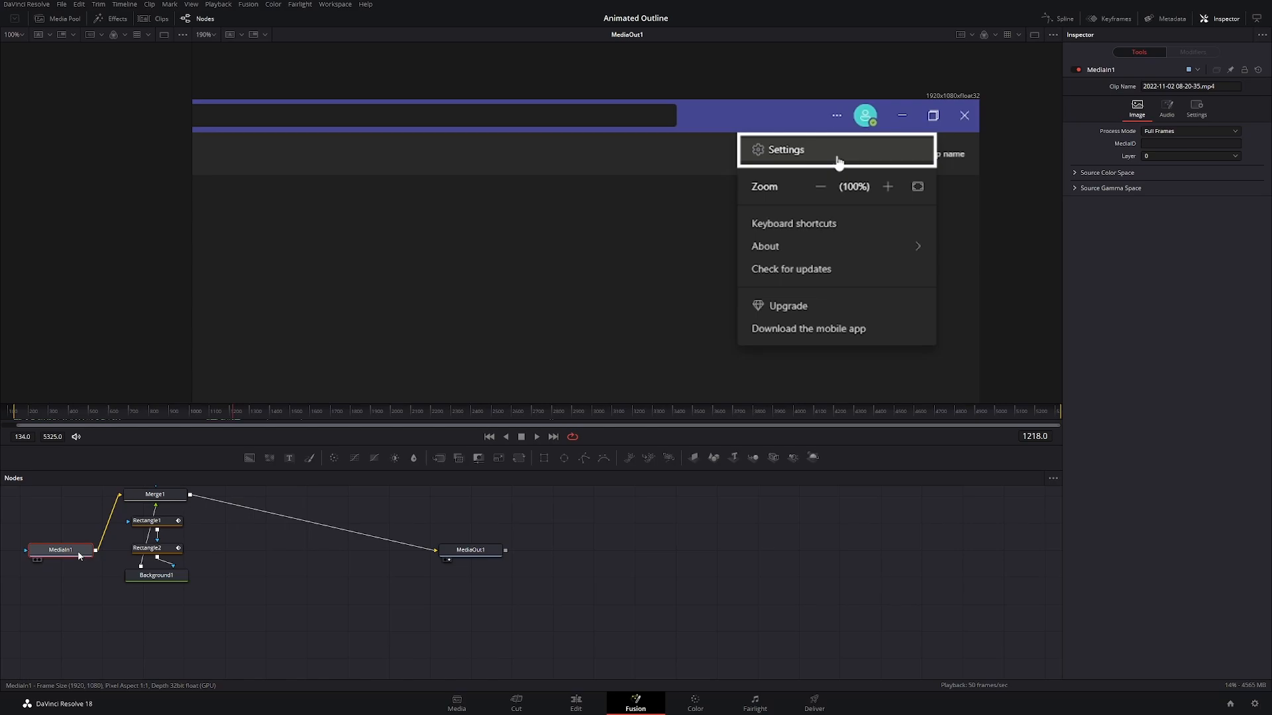
click(253, 460)
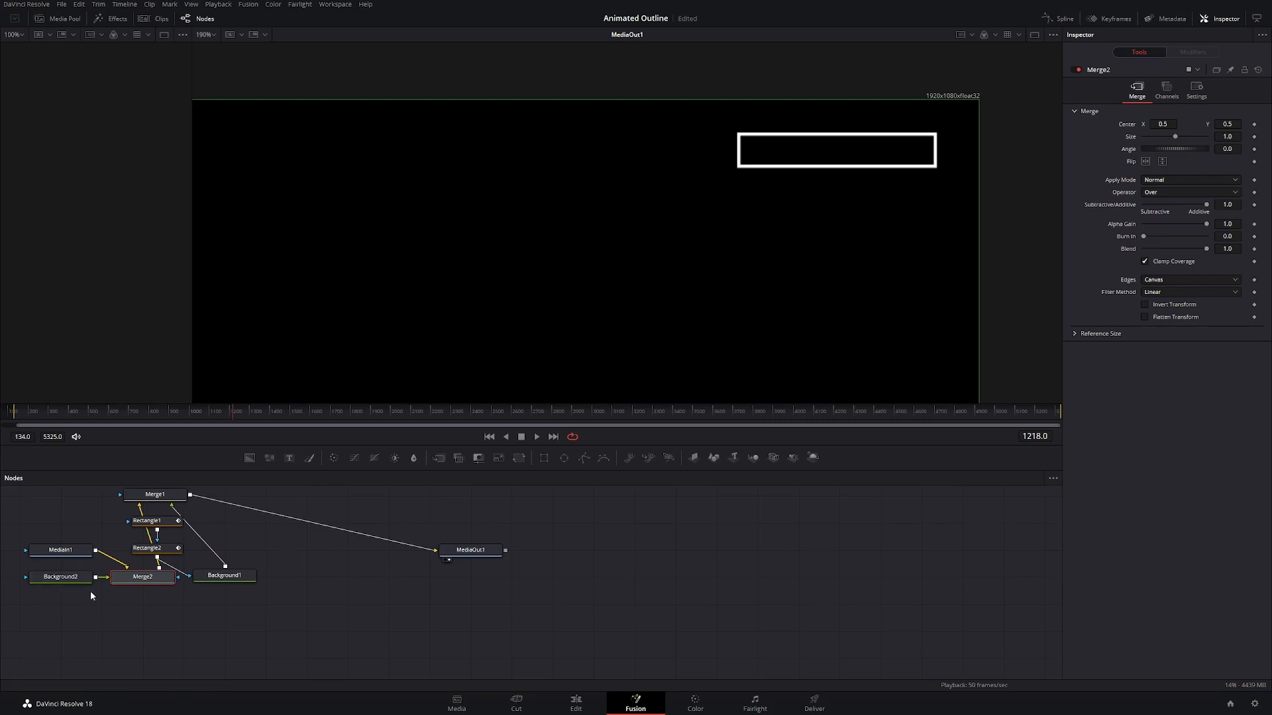
drag(118, 582, 118, 633)
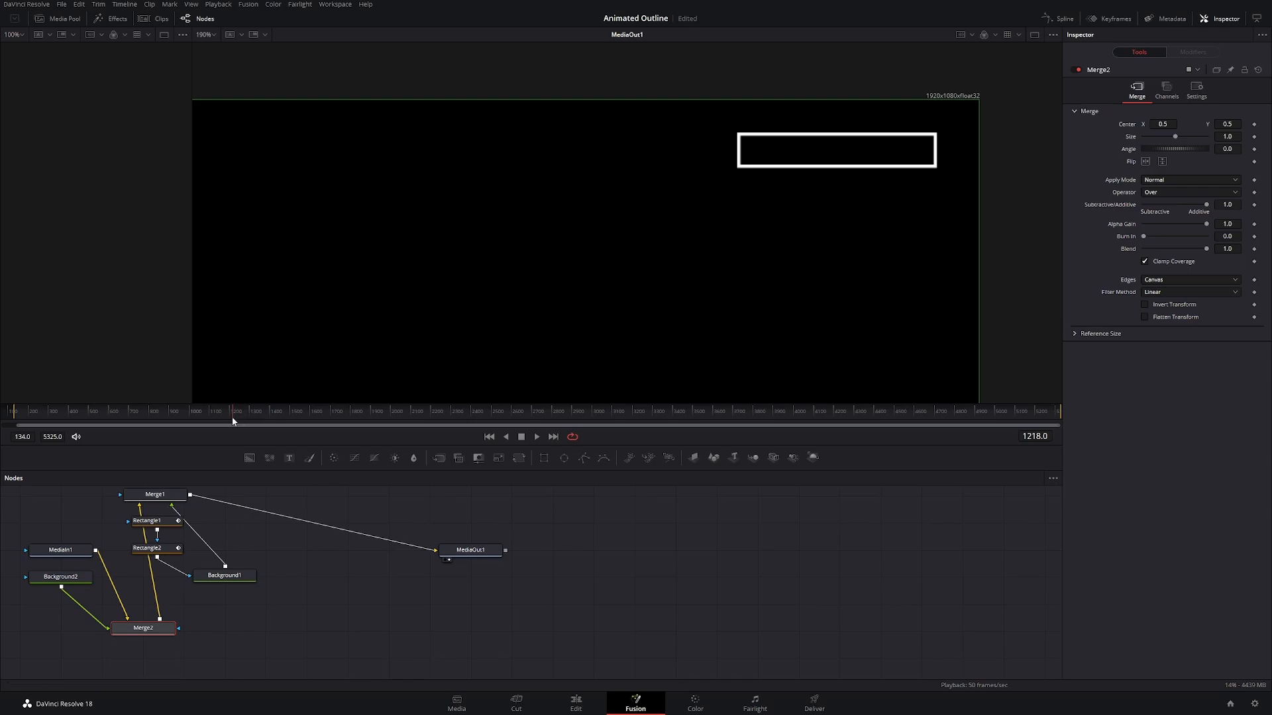
Step: At frame 1302, add a rectangle mask to Merge2, centre it at about X 0.487, Y 0.640, and turn off Solid
drag(231, 417, 250, 415)
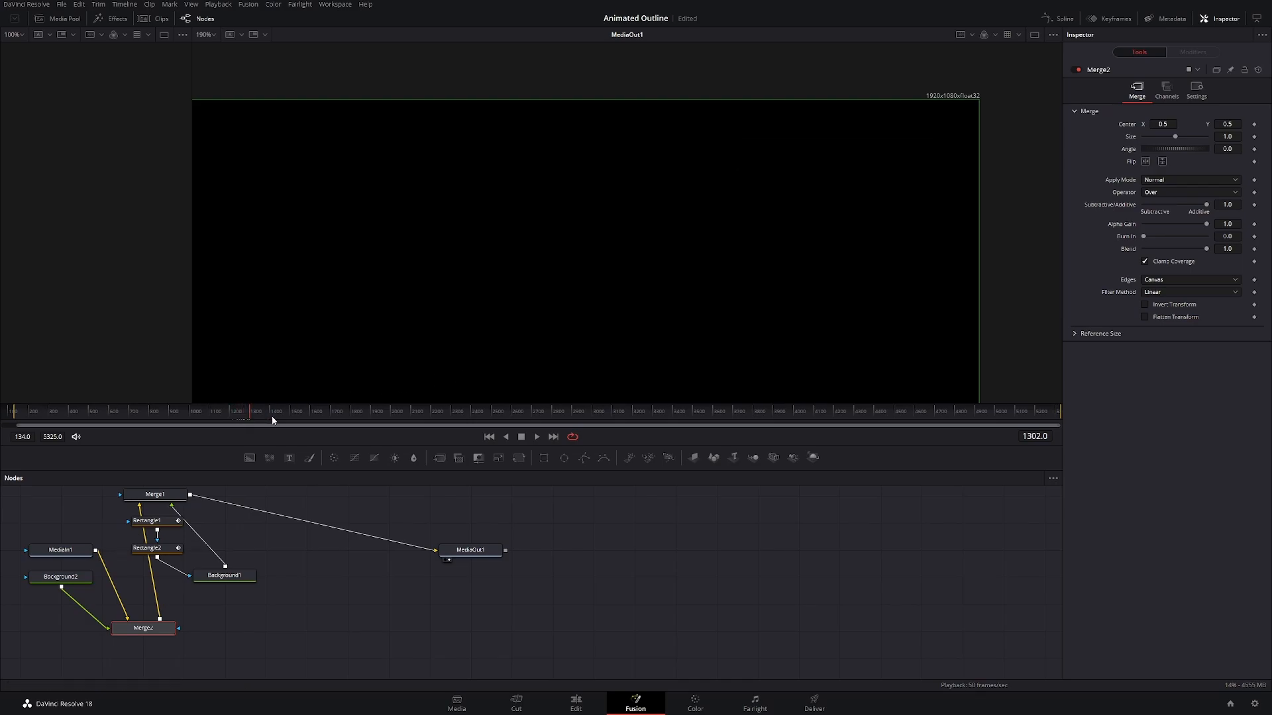
scroll(612, 283, down, 1)
drag(551, 318, 755, 184)
drag(630, 304, 694, 268)
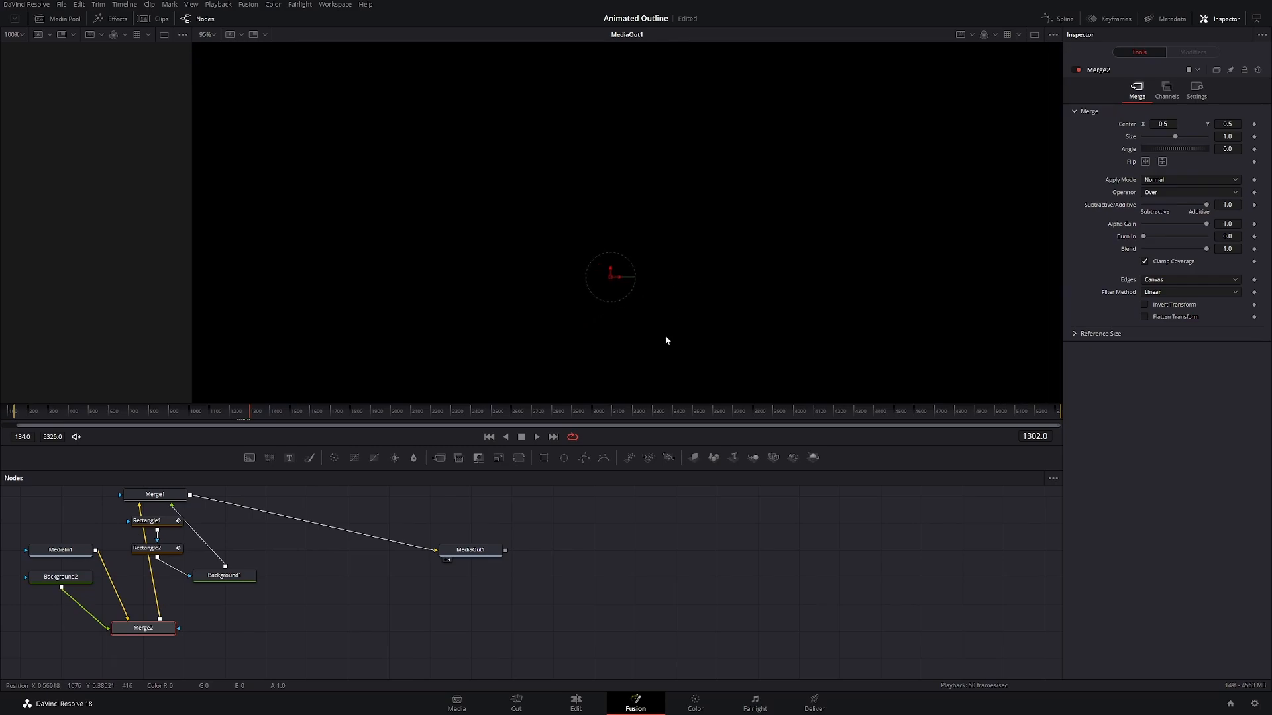
click(544, 460)
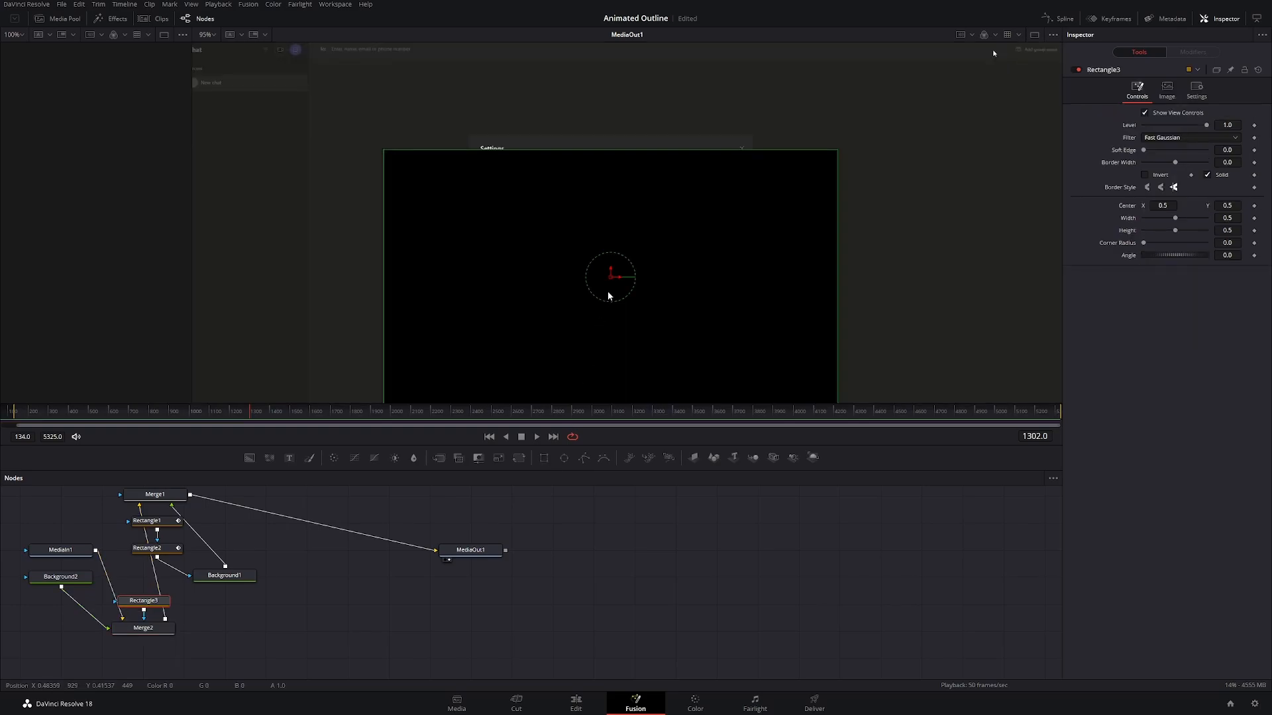
drag(612, 280, 601, 205)
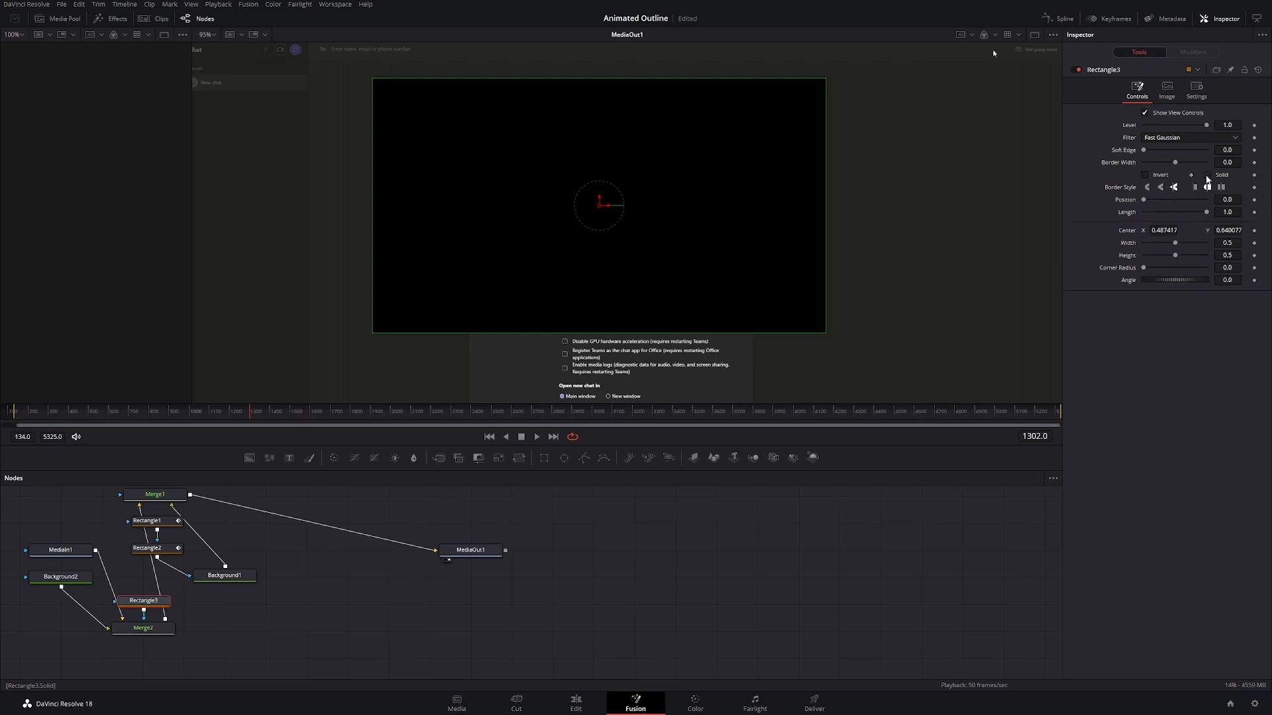
click(1207, 176)
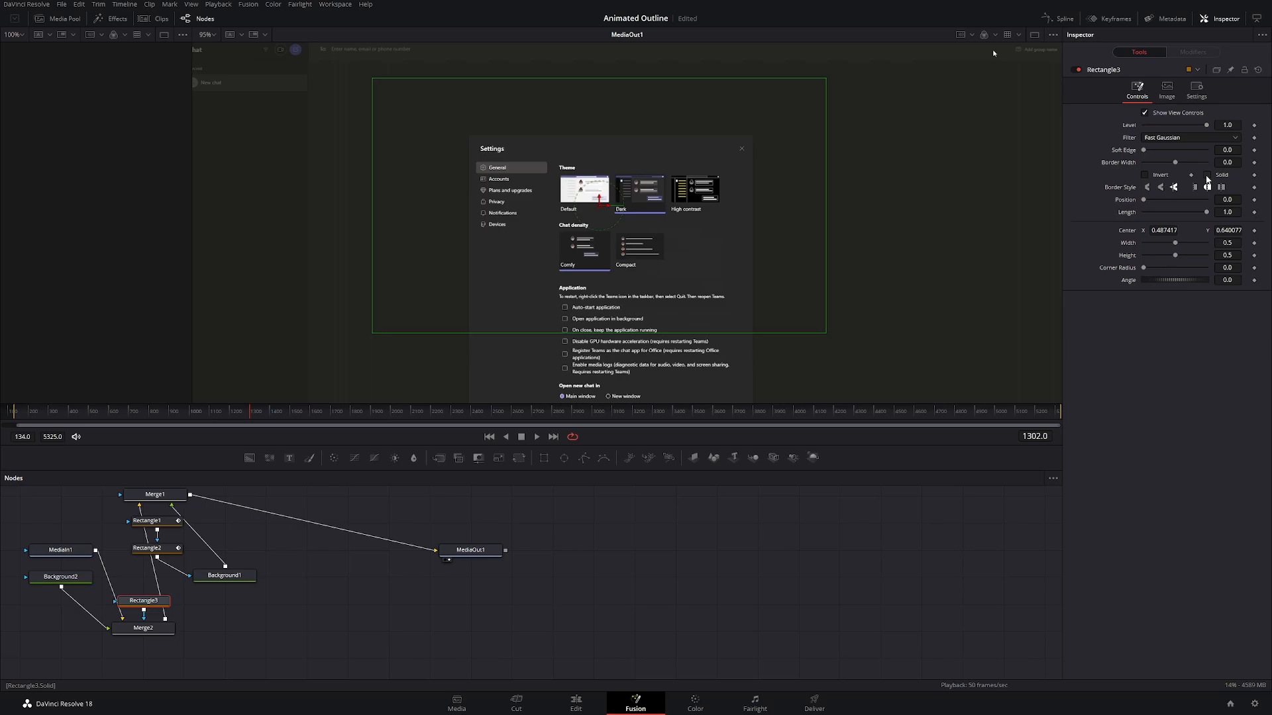
Step: Set Background2's colour to the purple #454792 sampled from the recording's title bar at frame 1243
click(84, 581)
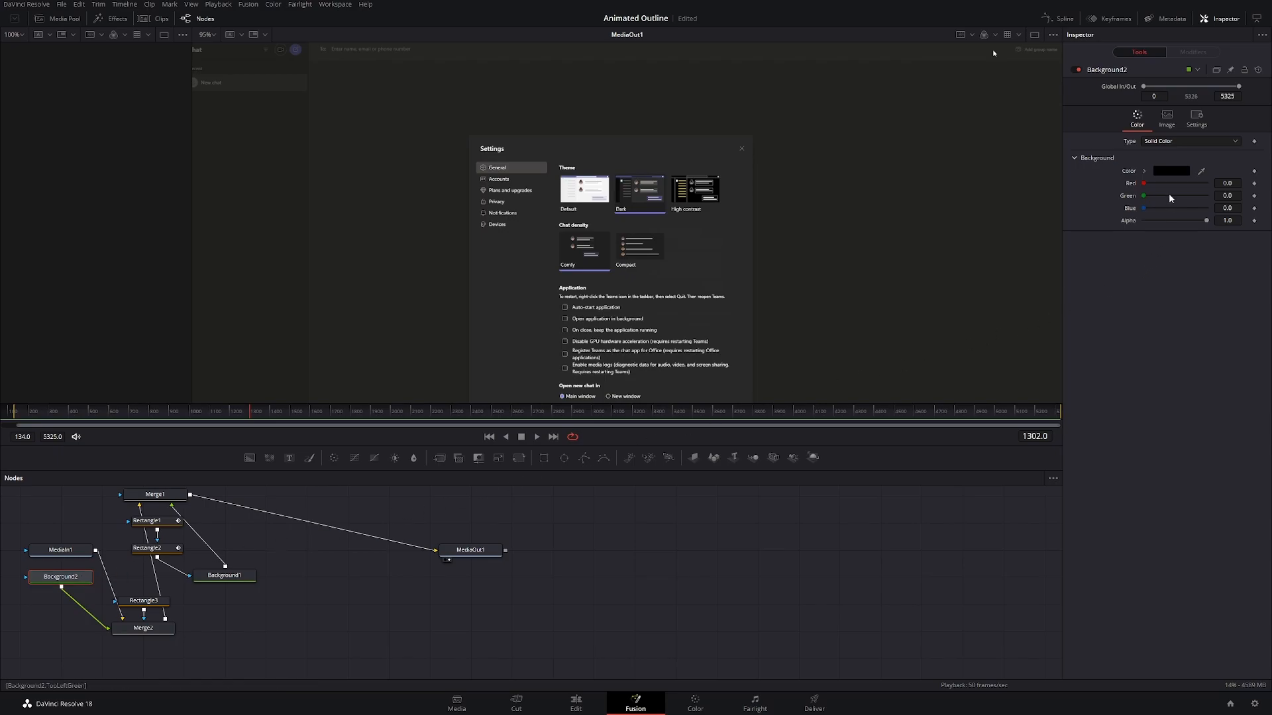
click(1173, 175)
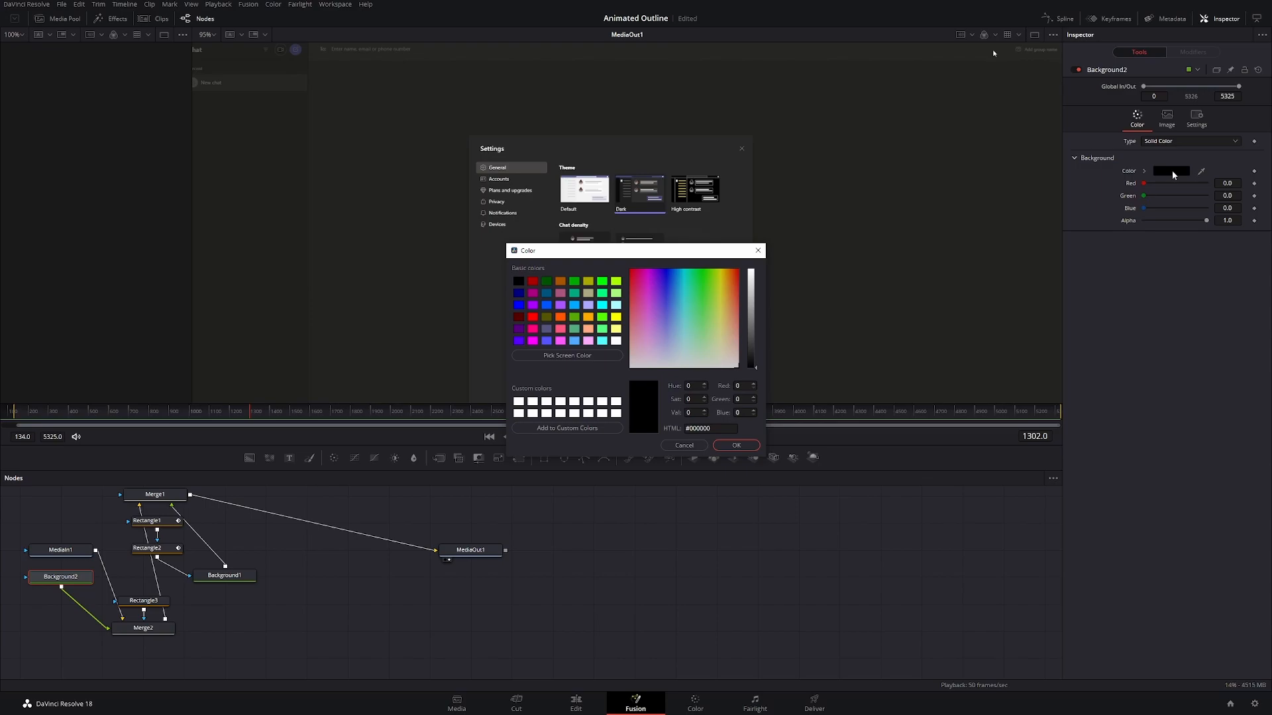
click(691, 447)
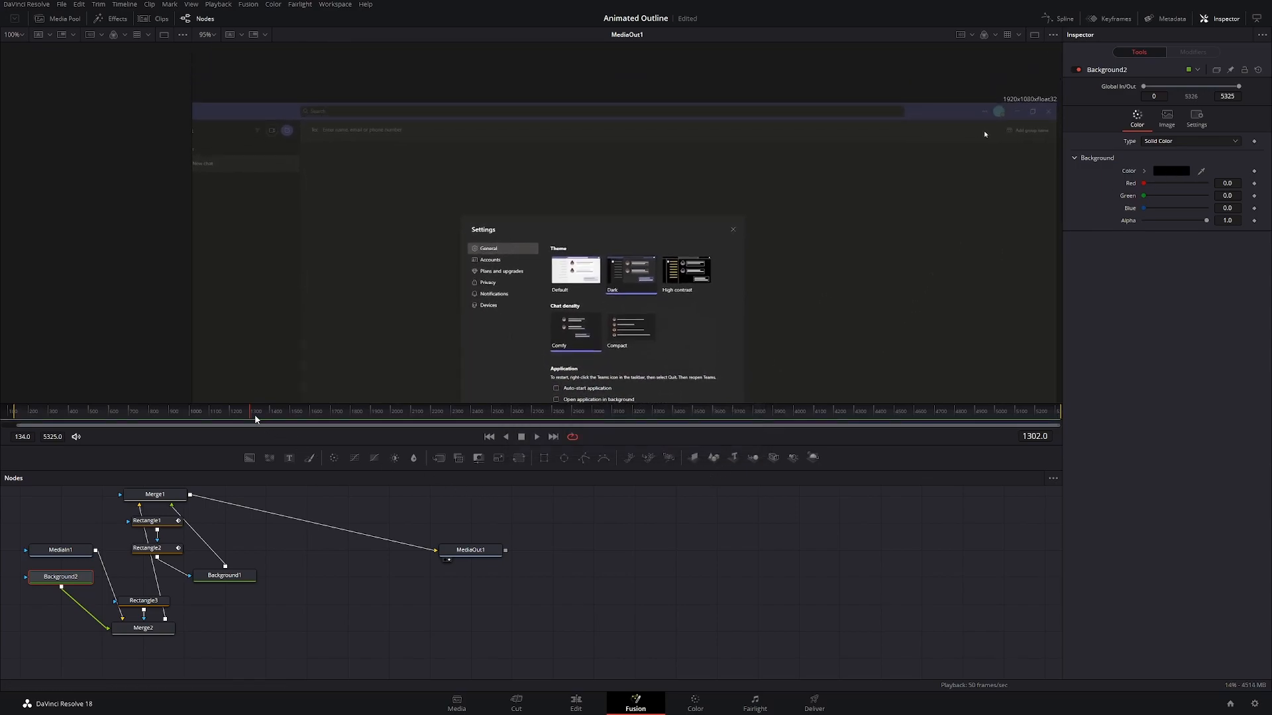
drag(249, 414, 238, 414)
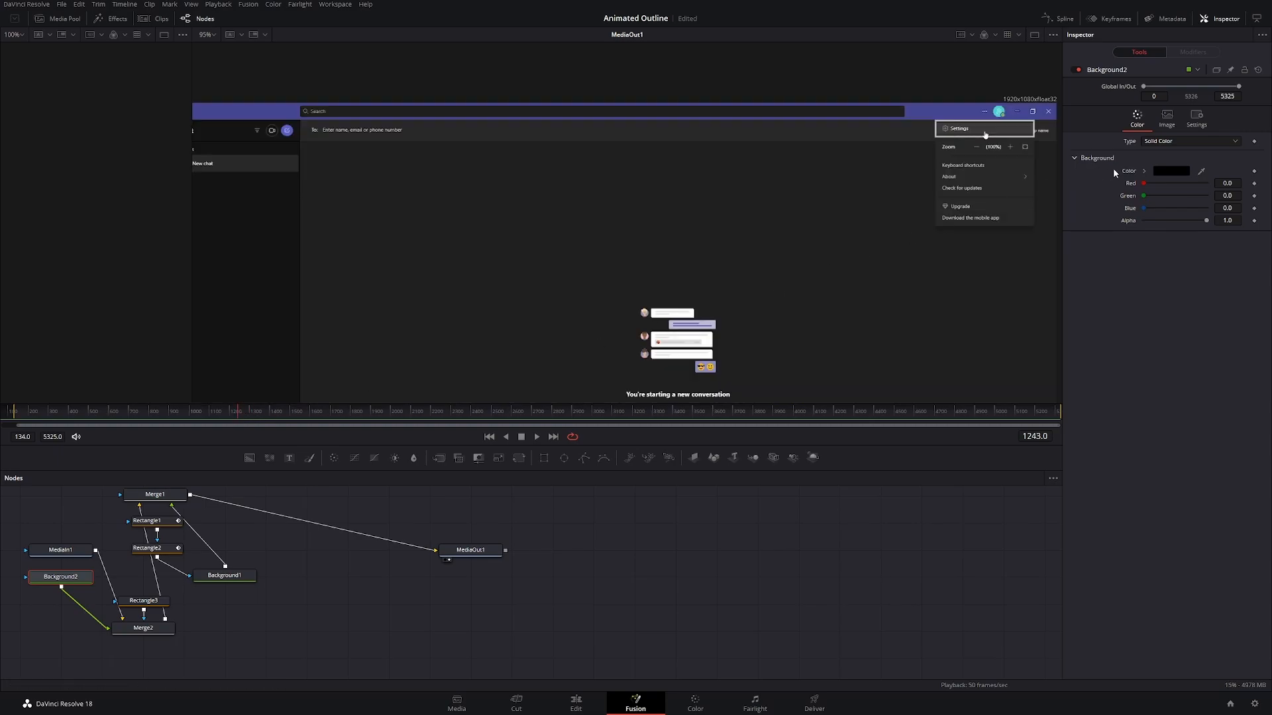
click(1177, 172)
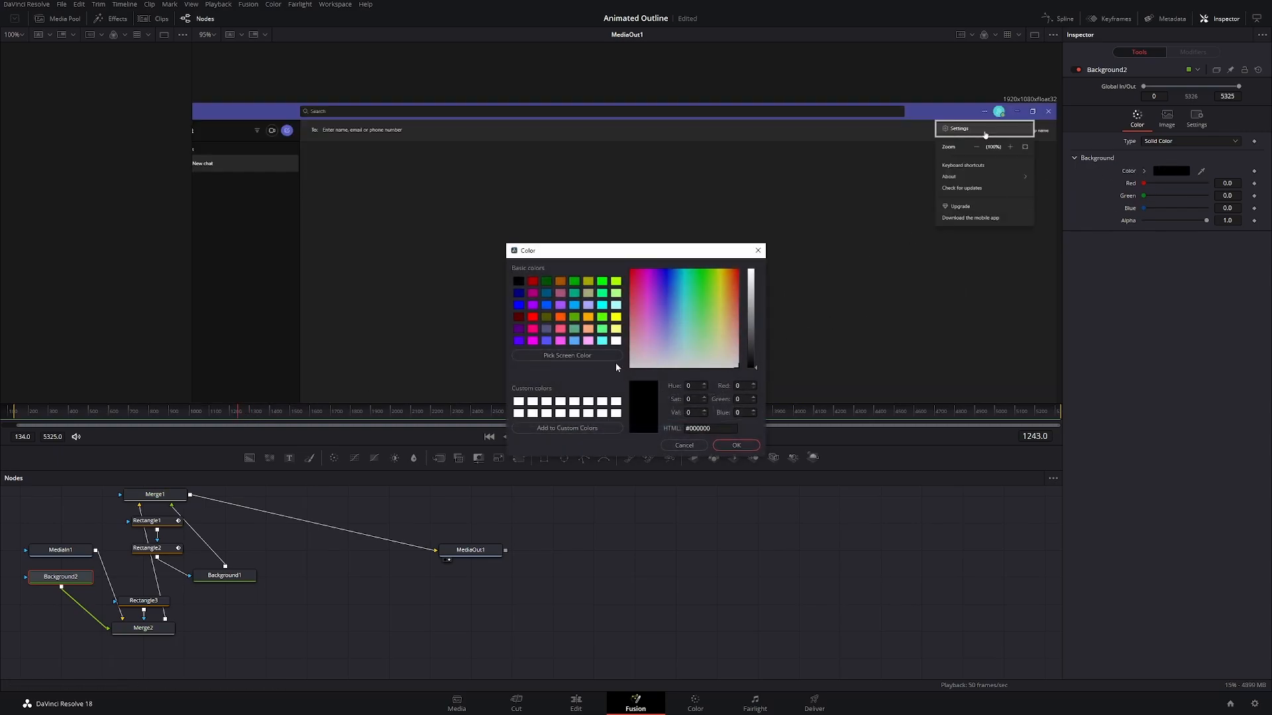
click(596, 355)
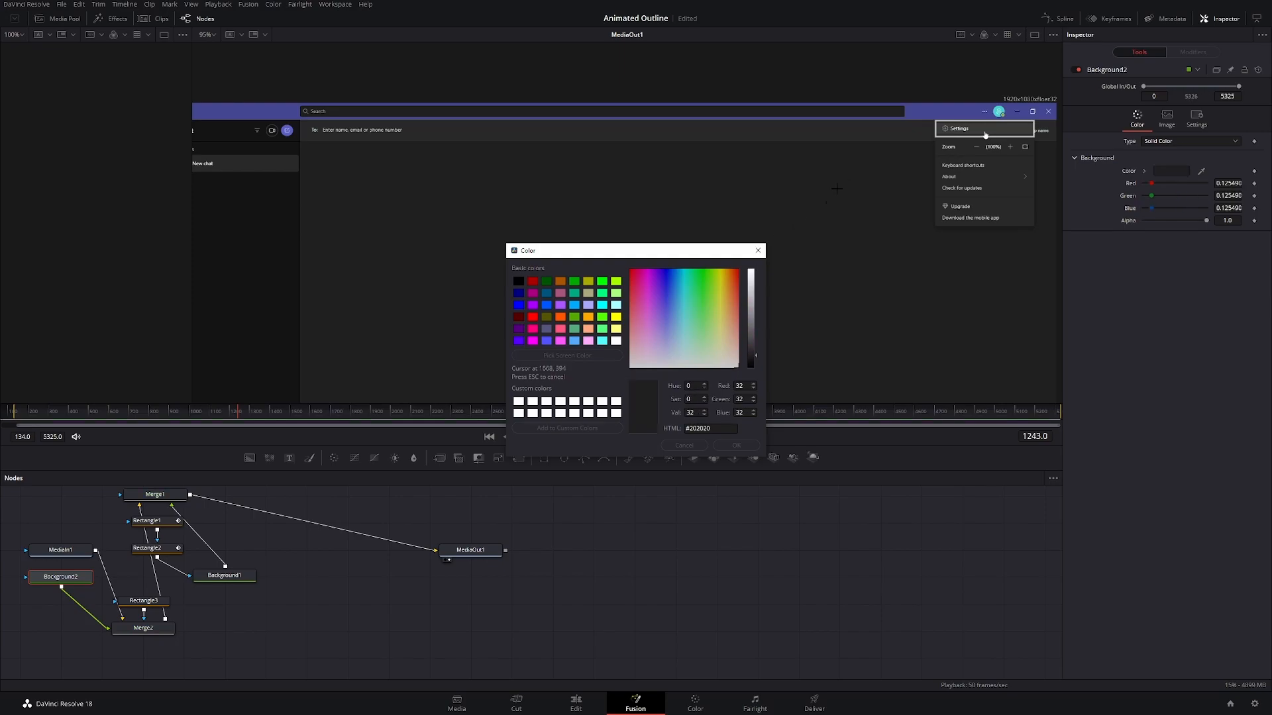
click(919, 112)
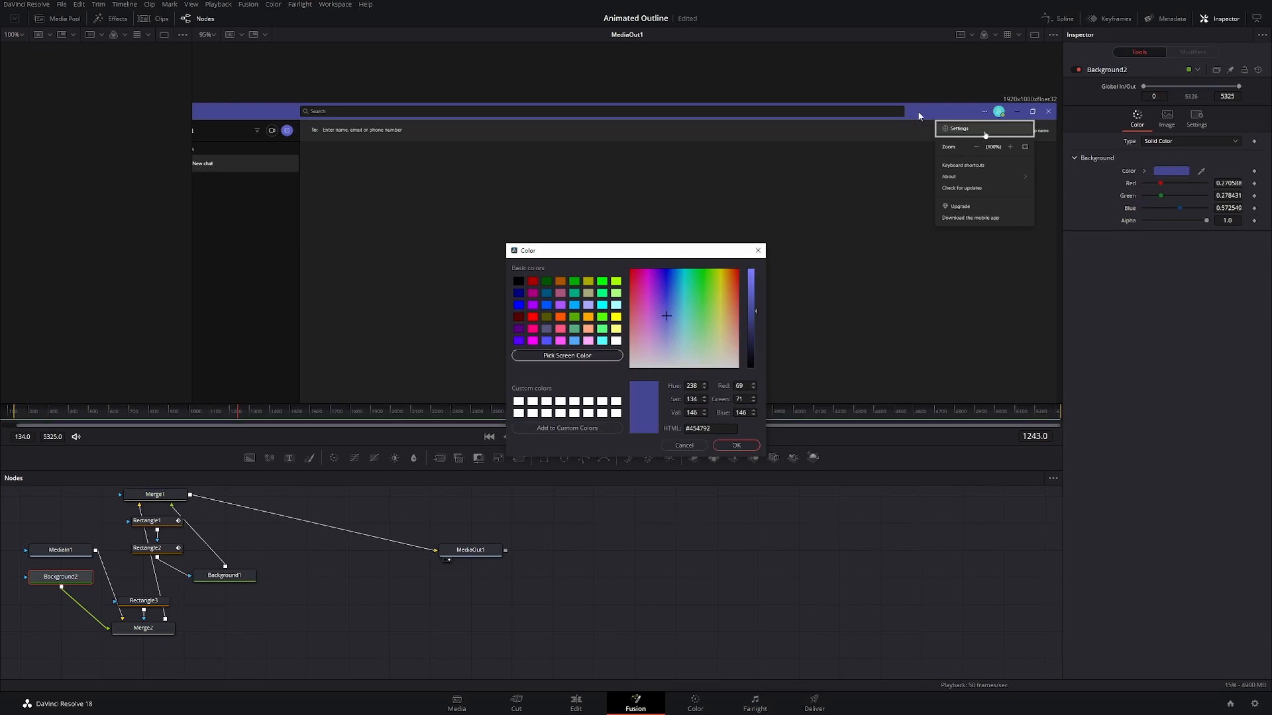
click(734, 446)
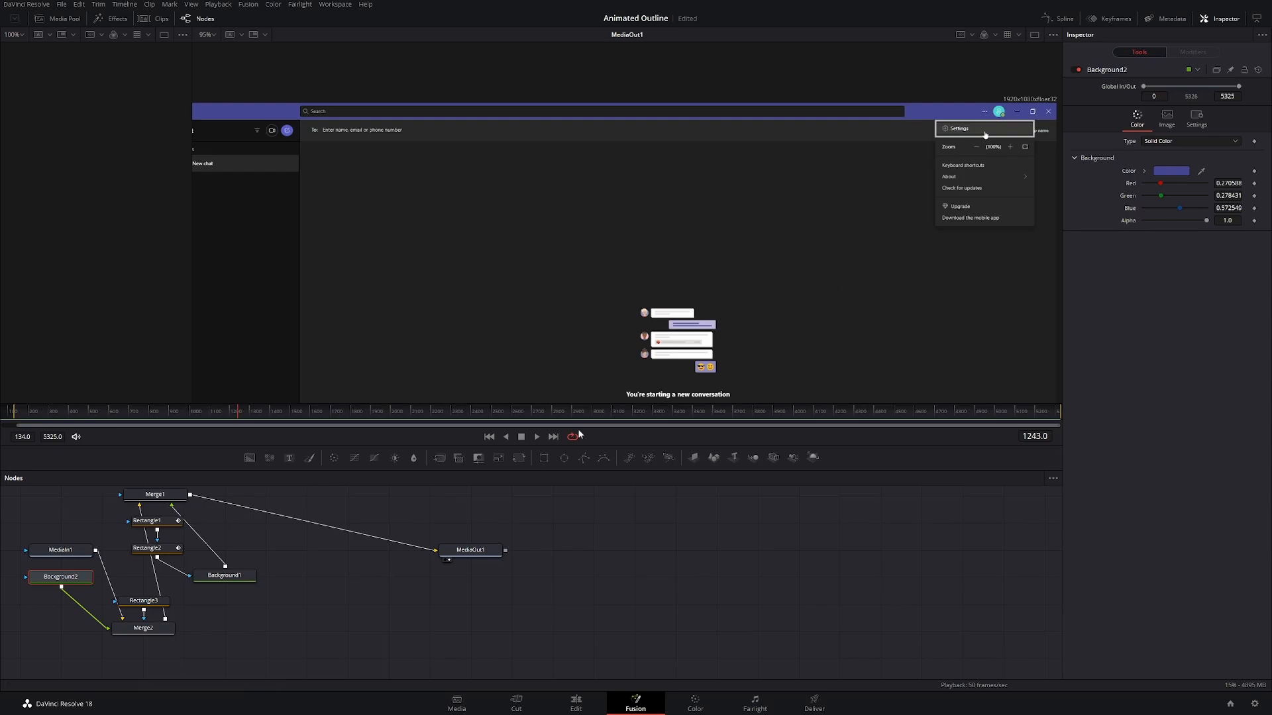
Step: Set Rectangle3's border width to 0.0018
click(136, 604)
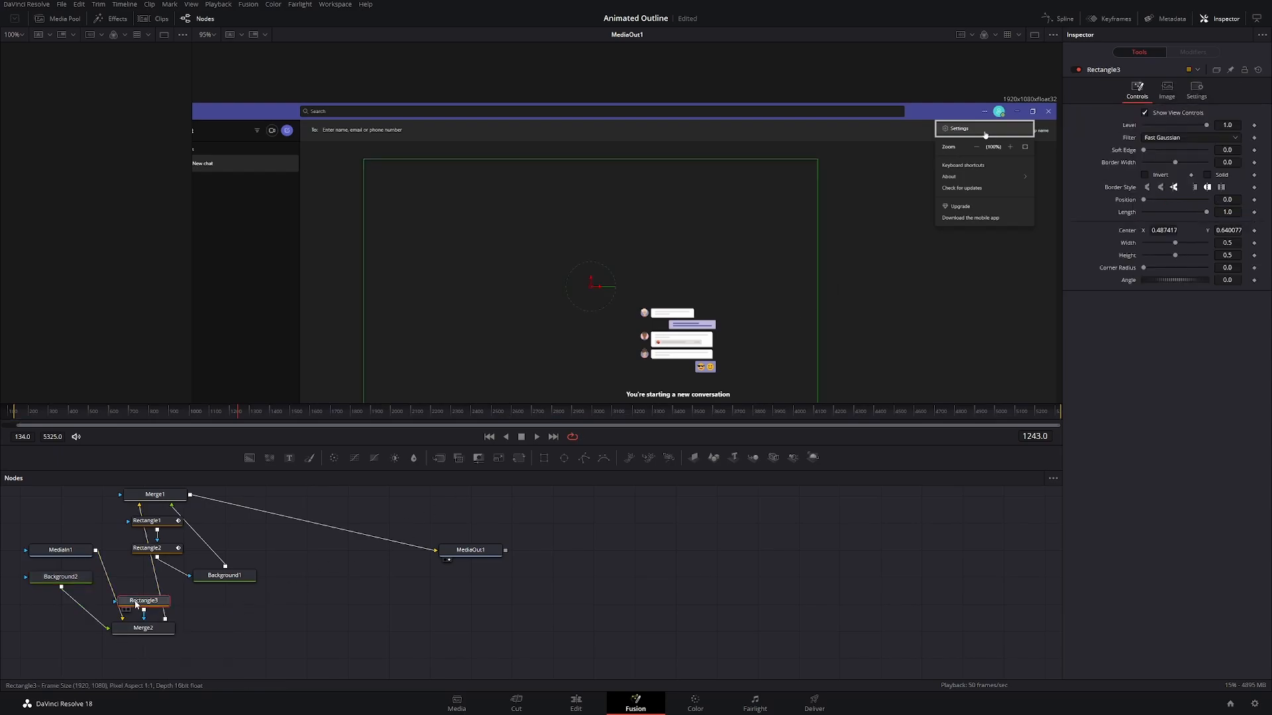
click(1236, 163)
text(018)
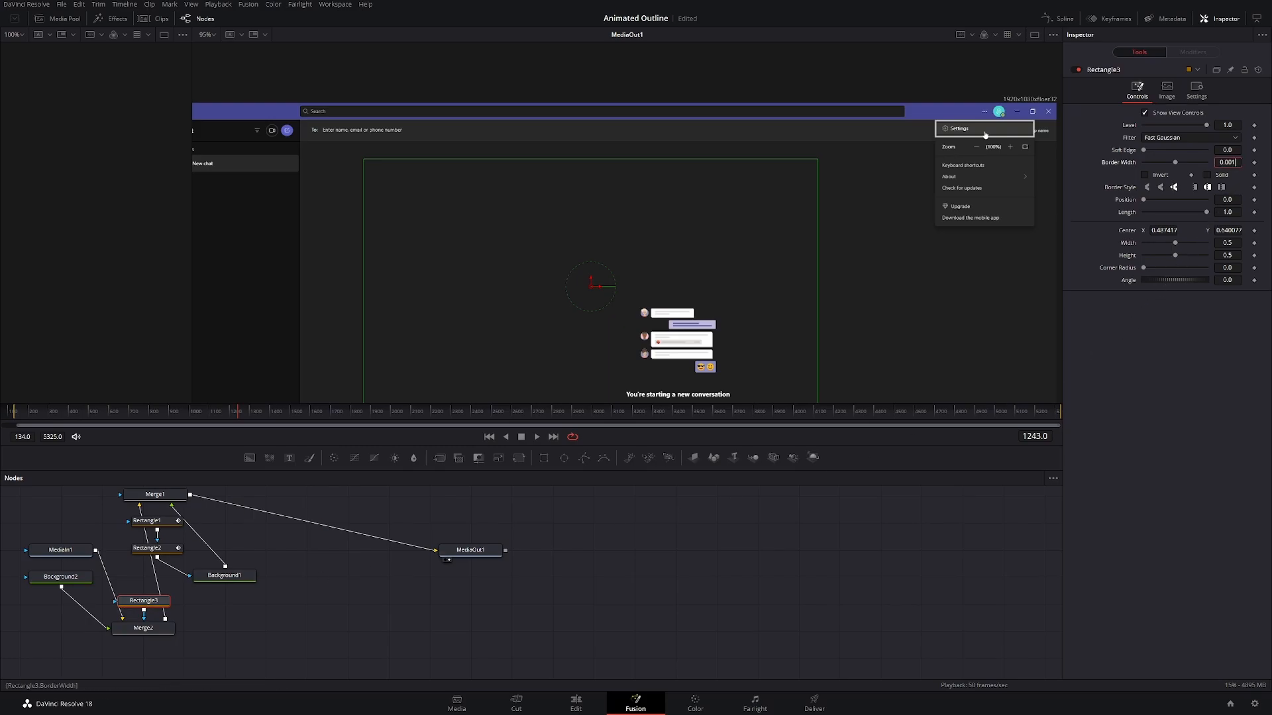
key(Return)
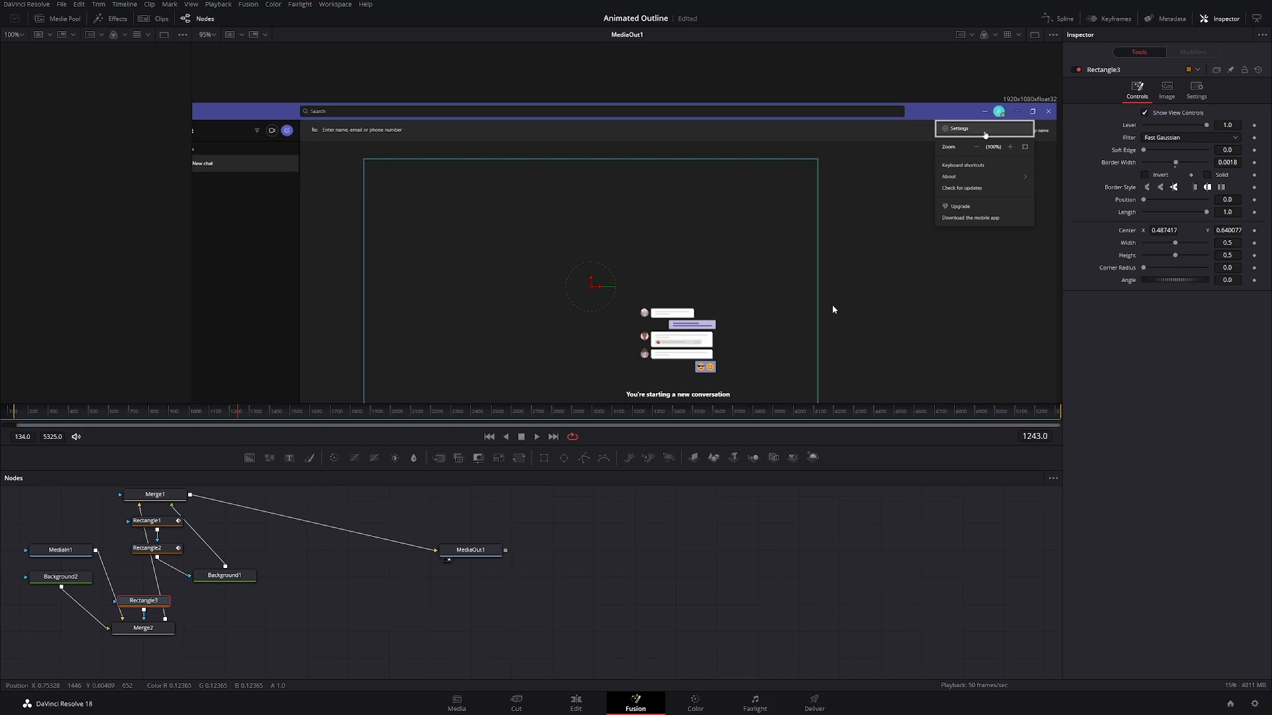
Step: Shrink Rectangle3 to about 0.119 wide and 0.037 high and move it over the Check for updates entry
drag(582, 159, 577, 256)
drag(808, 294, 679, 304)
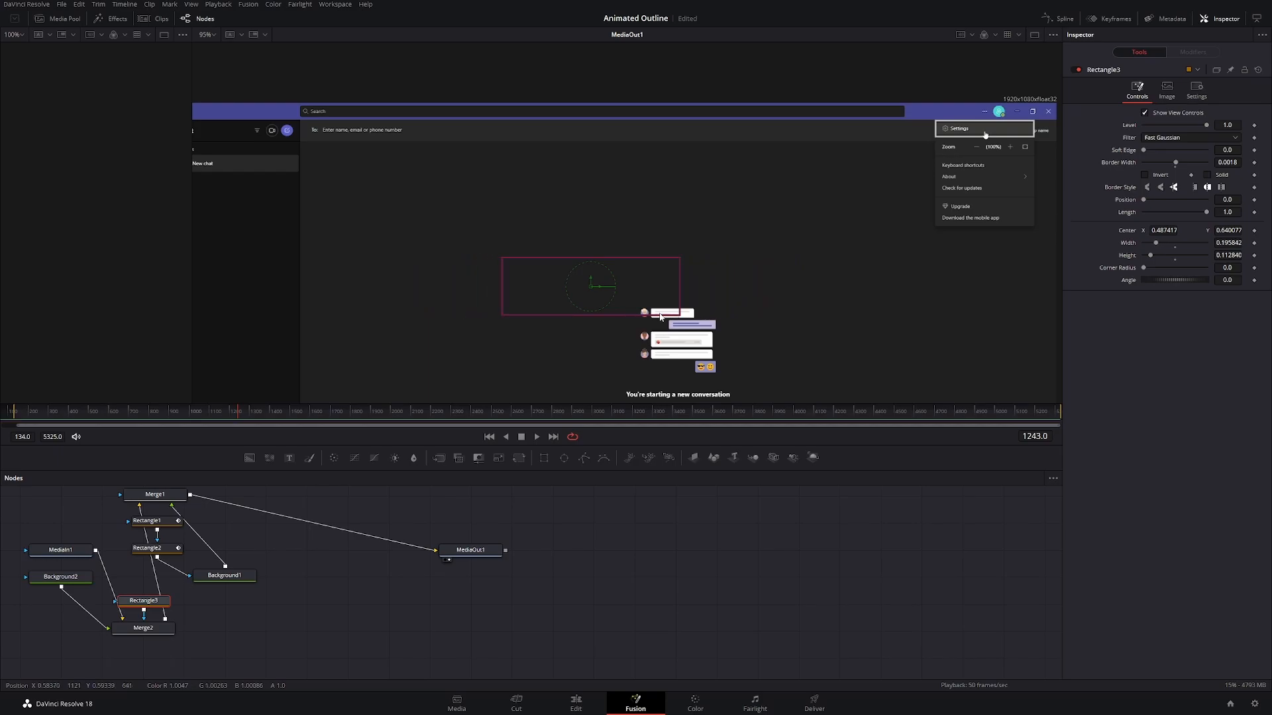
drag(592, 289, 946, 200)
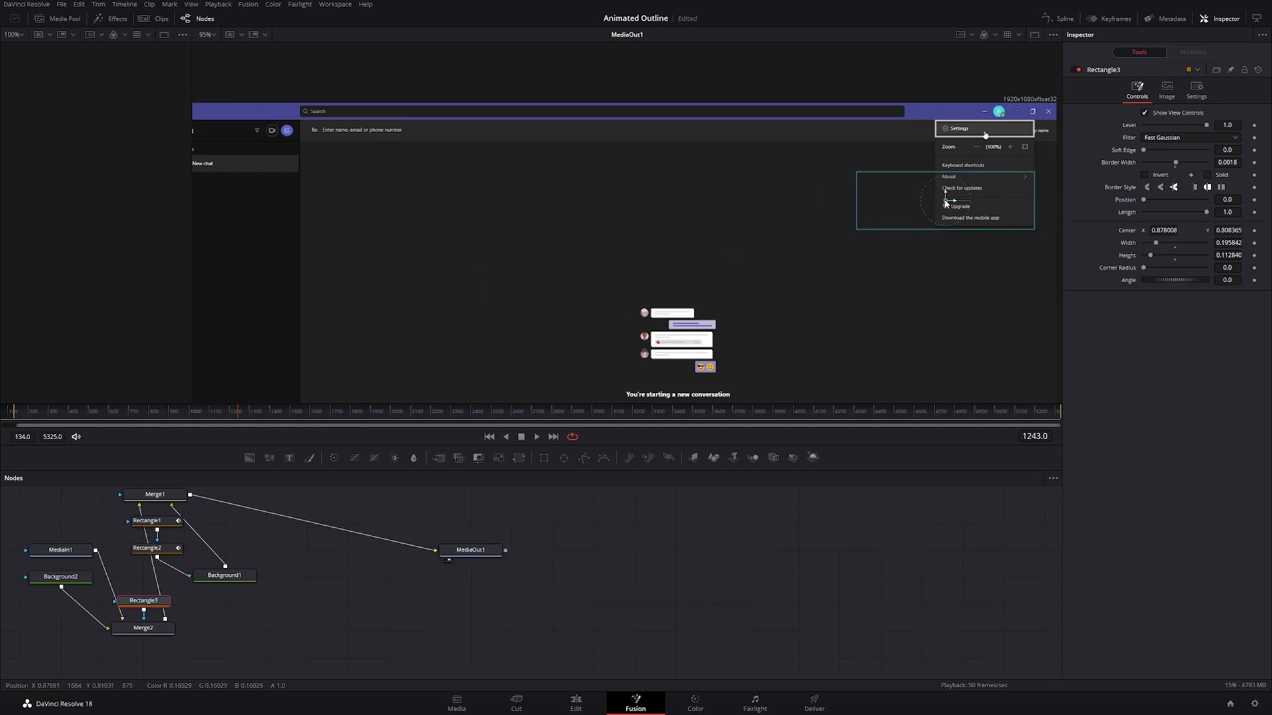
drag(857, 201, 652, 406)
scroll(1003, 232, up, 5)
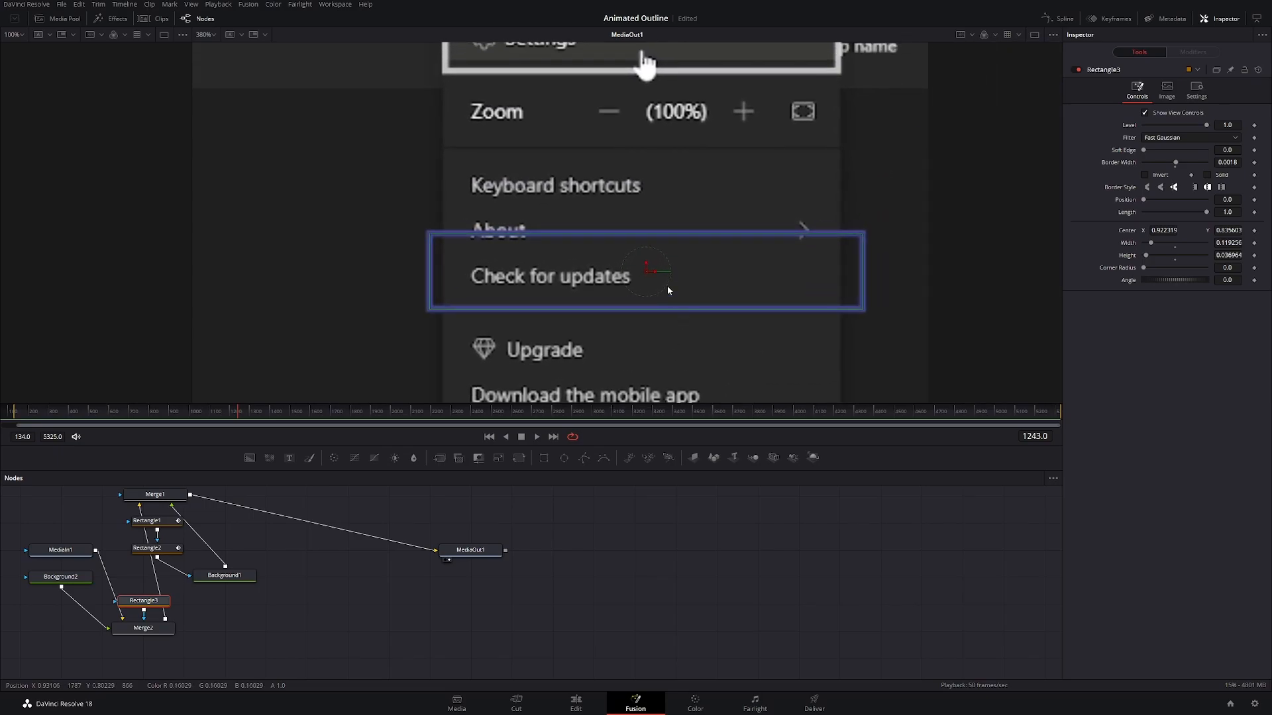
Step: Fit Rectangle3 around Check for updates, about 0.107 wide and 0.029 high, centred near X 0.920, Y 0.833, and save the project with Merge2 selected
drag(649, 273, 668, 274)
drag(872, 265, 841, 272)
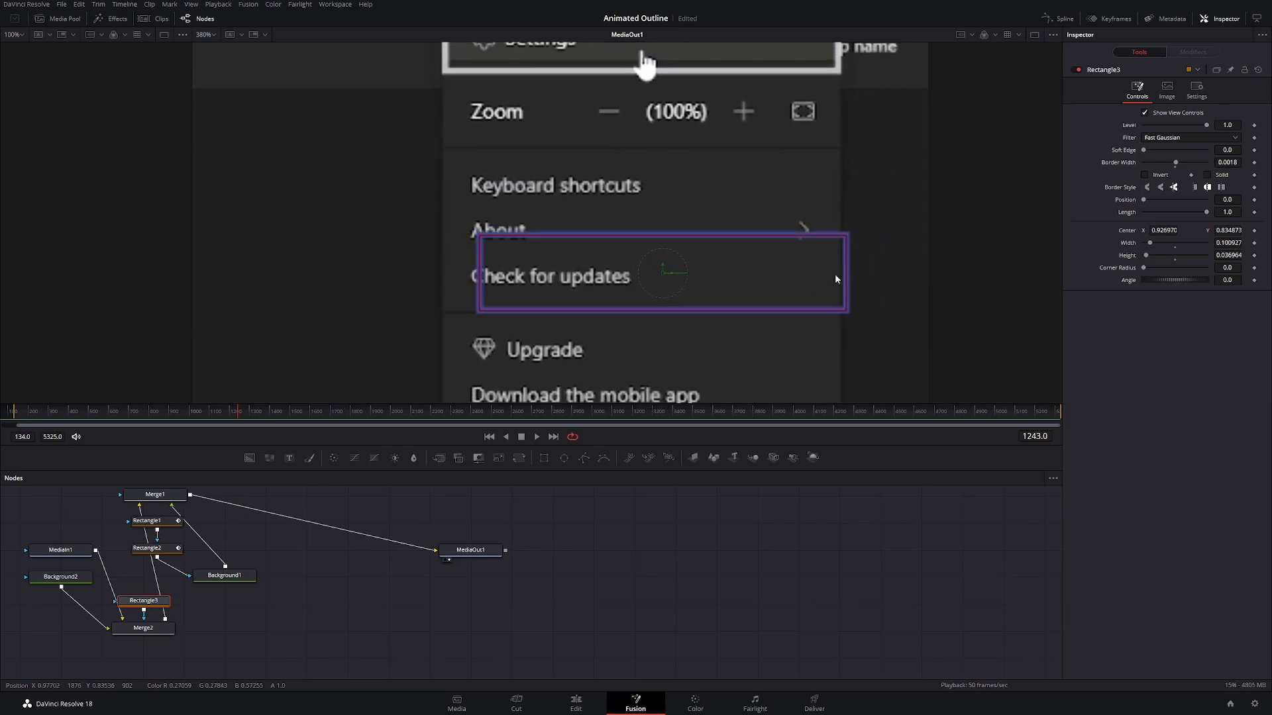
drag(662, 277, 627, 276)
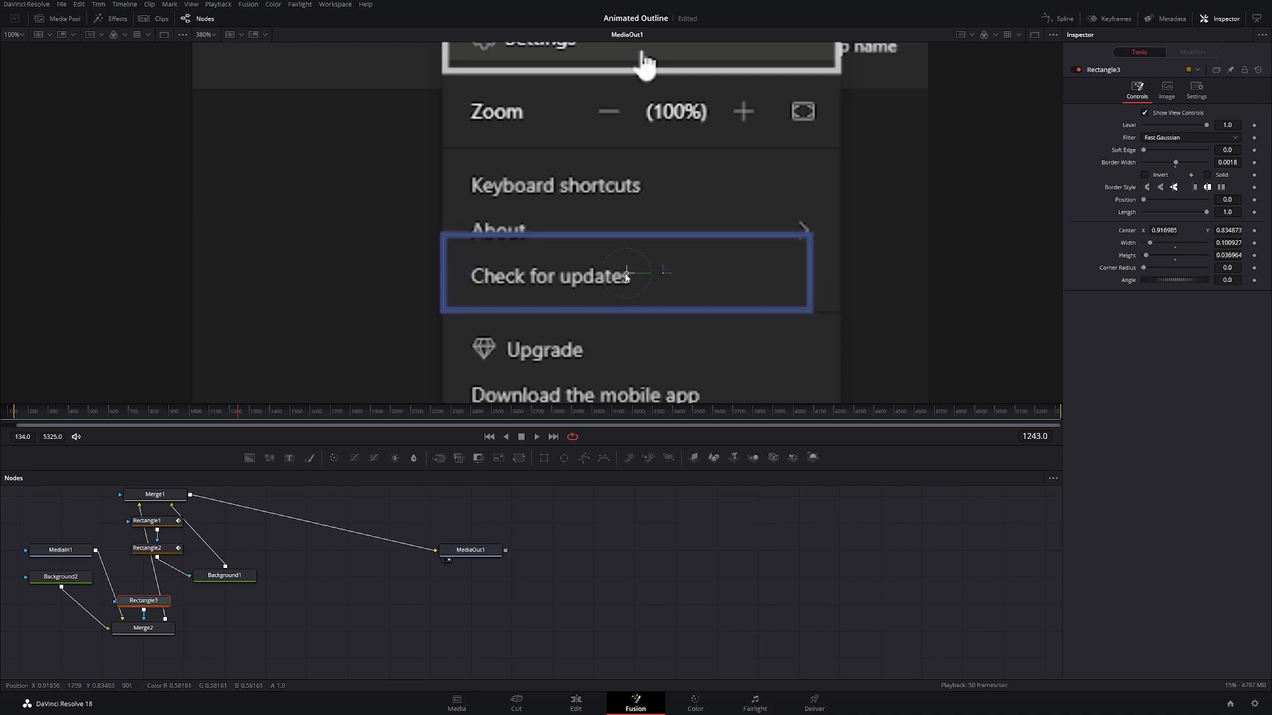
drag(813, 277, 821, 272)
mouse_move(627, 276)
mouse_down()
mouse_move(641, 276)
mouse_move(628, 241)
mouse_move(639, 280)
mouse_up()
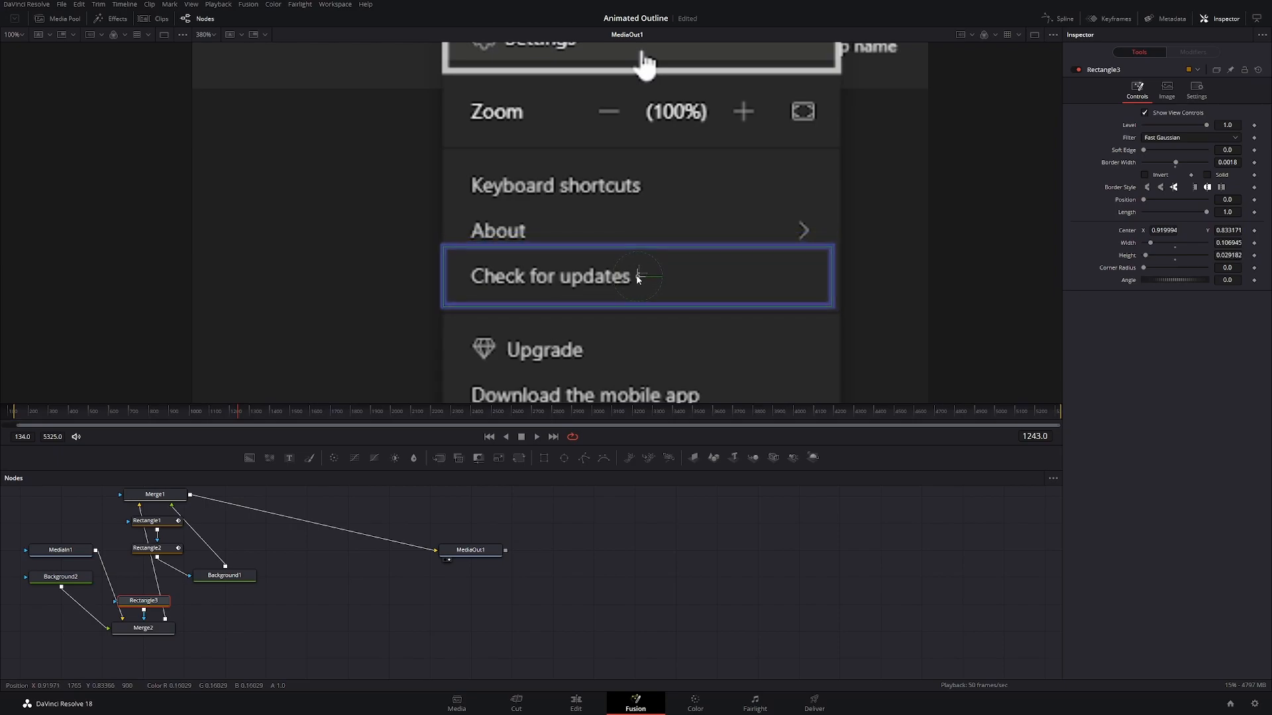
click(143, 628)
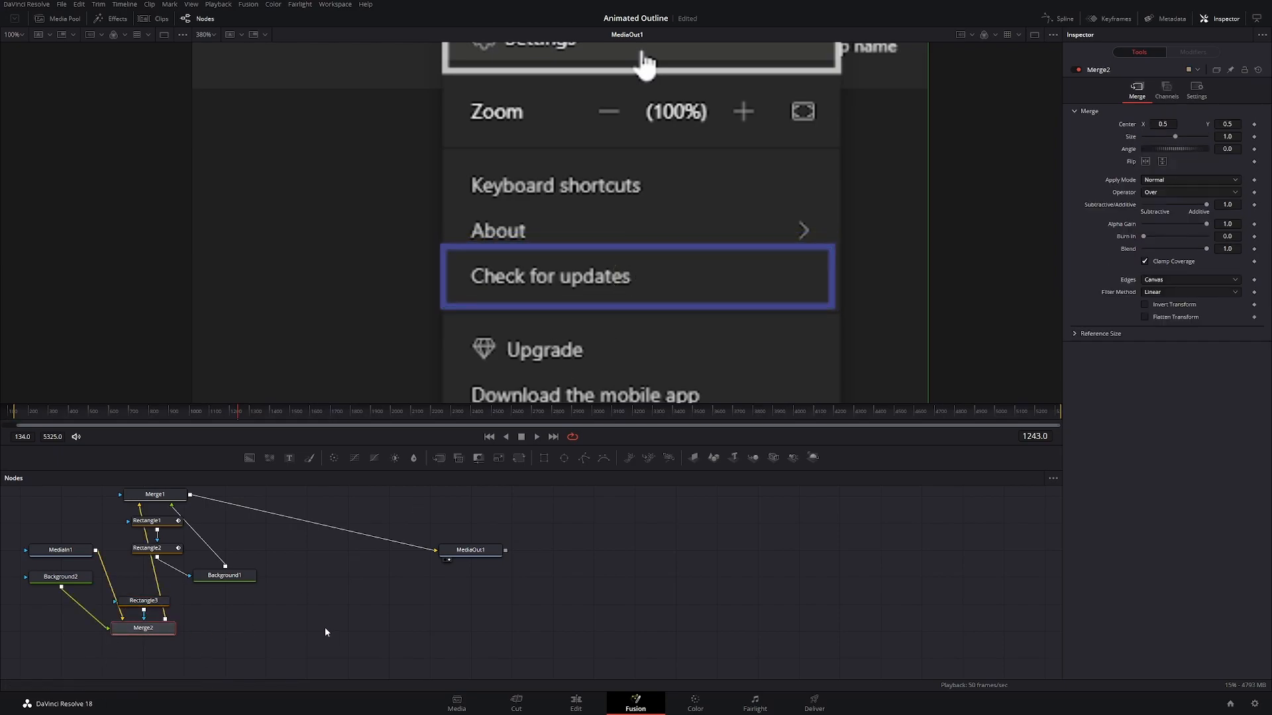
key(ctrl+s)
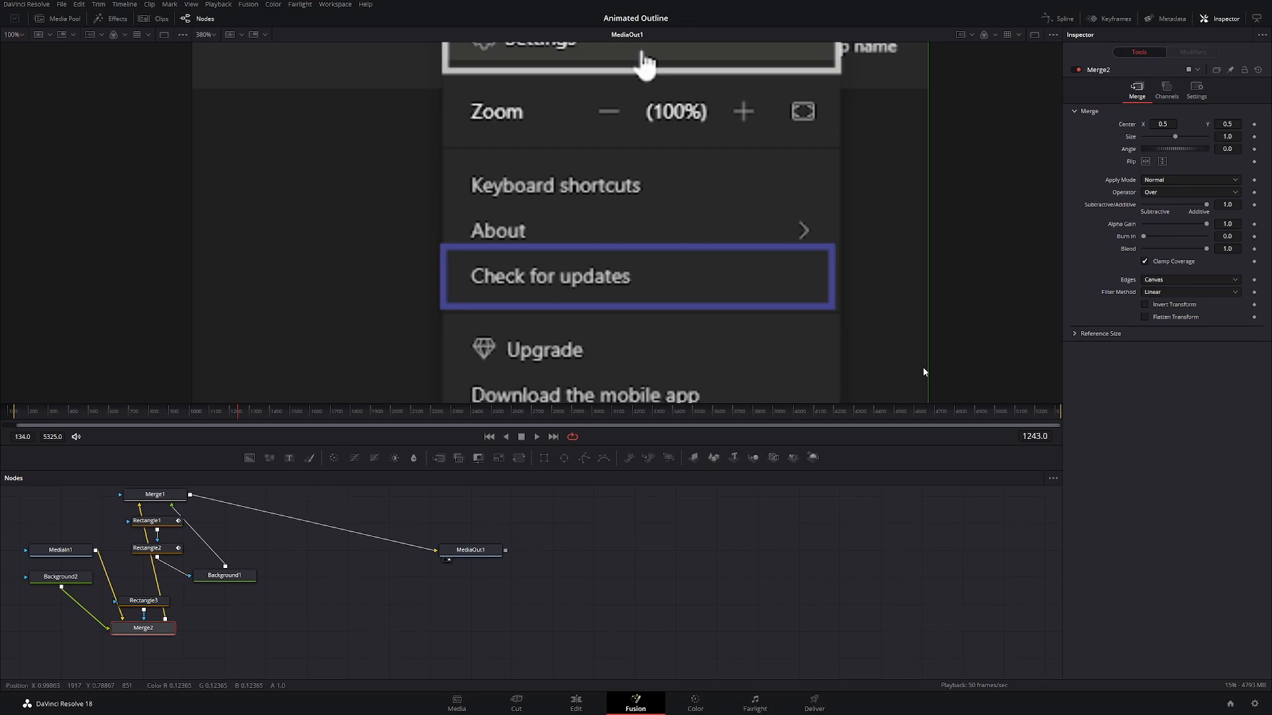